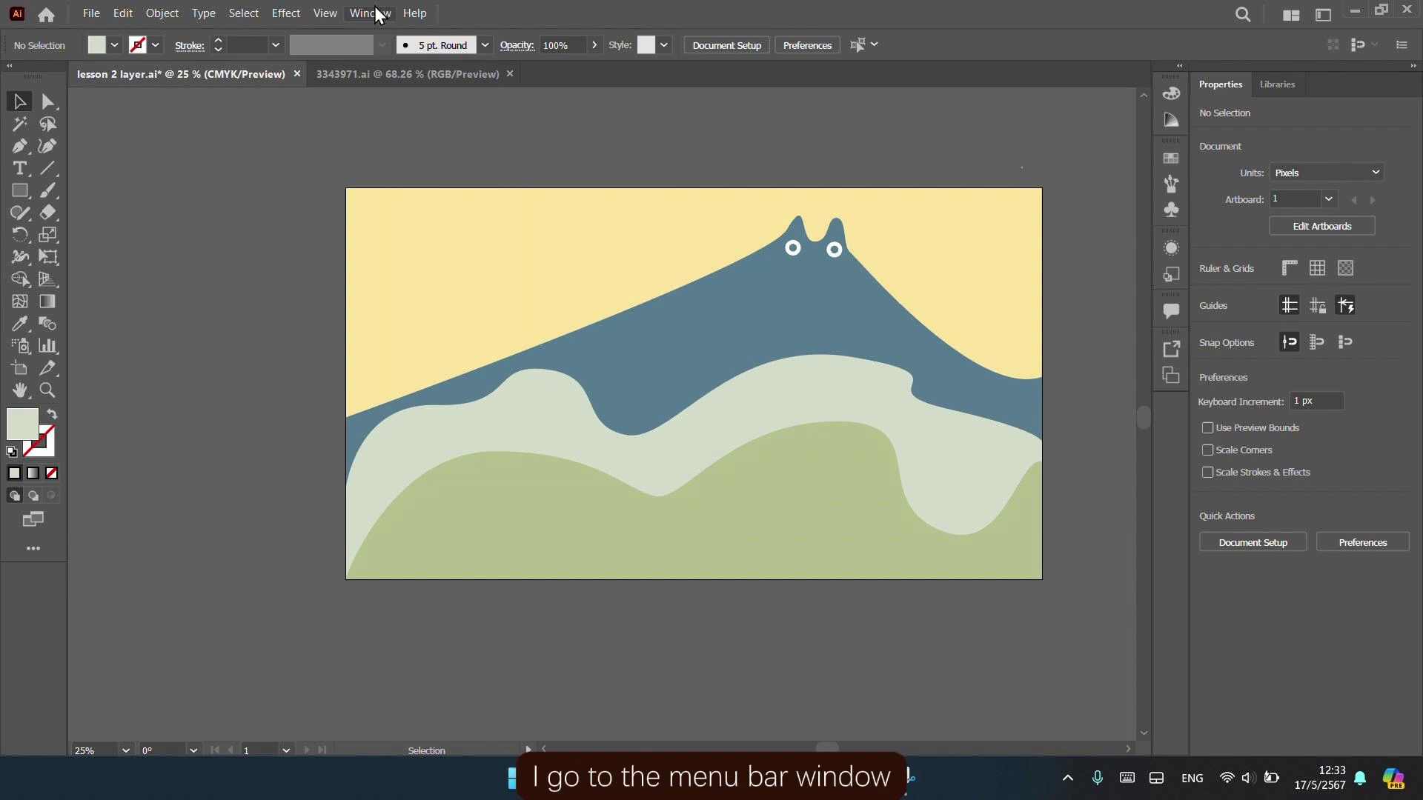
Open the Layers panel for the landscape illustration and clear the highlighted layer
{"action": "left_click", "coordinate": [370, 13]}
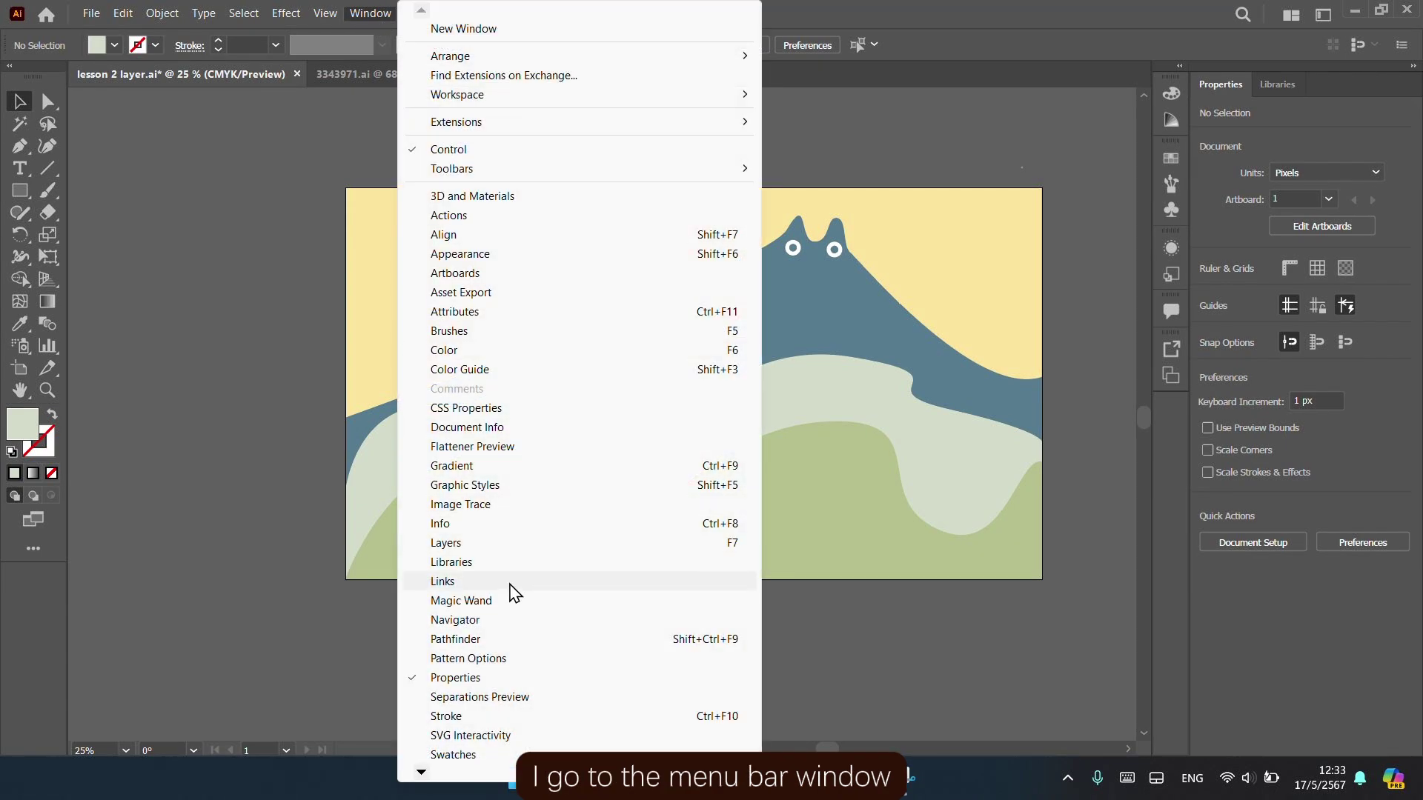
{"action": "left_click", "coordinate": [449, 547]}
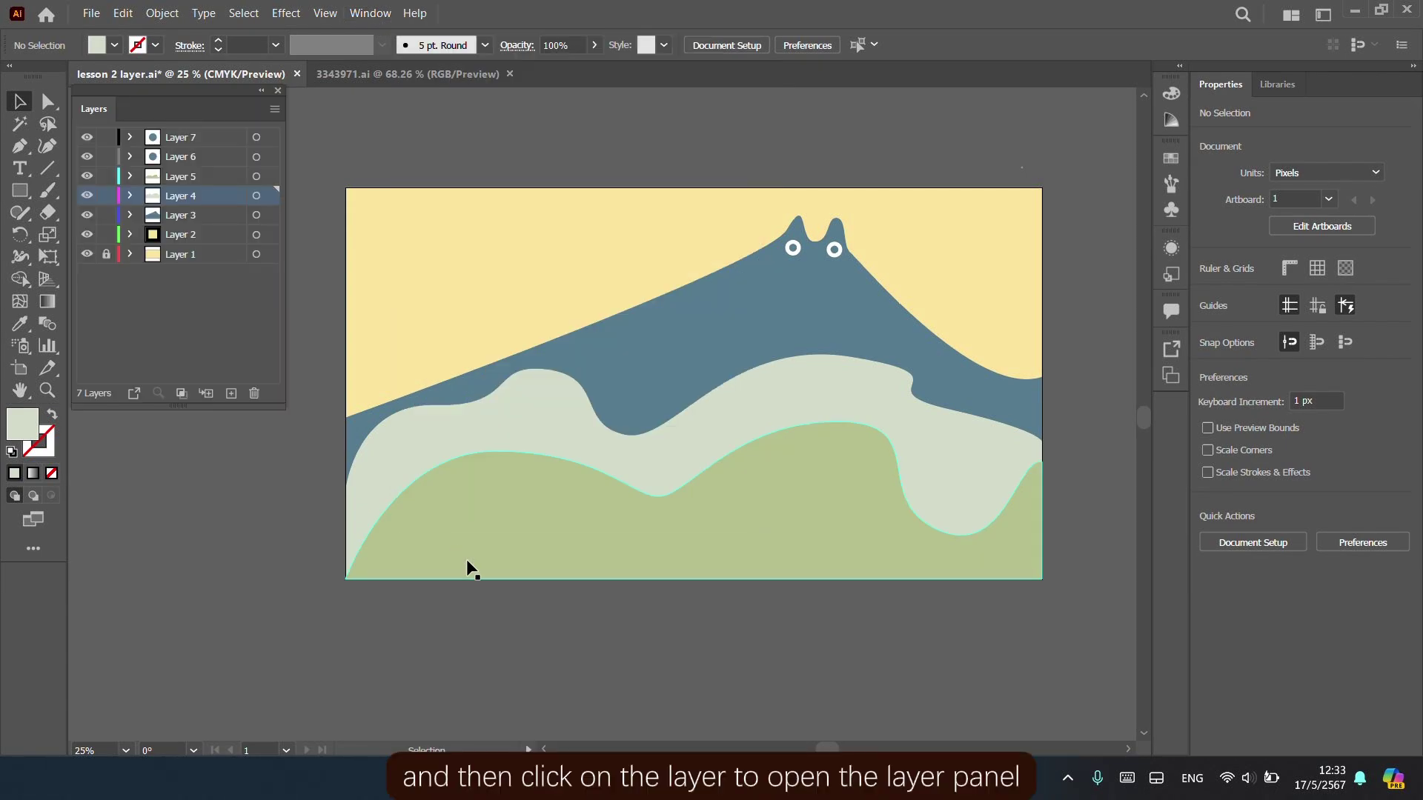
{"action": "left_click", "coordinate": [109, 309]}
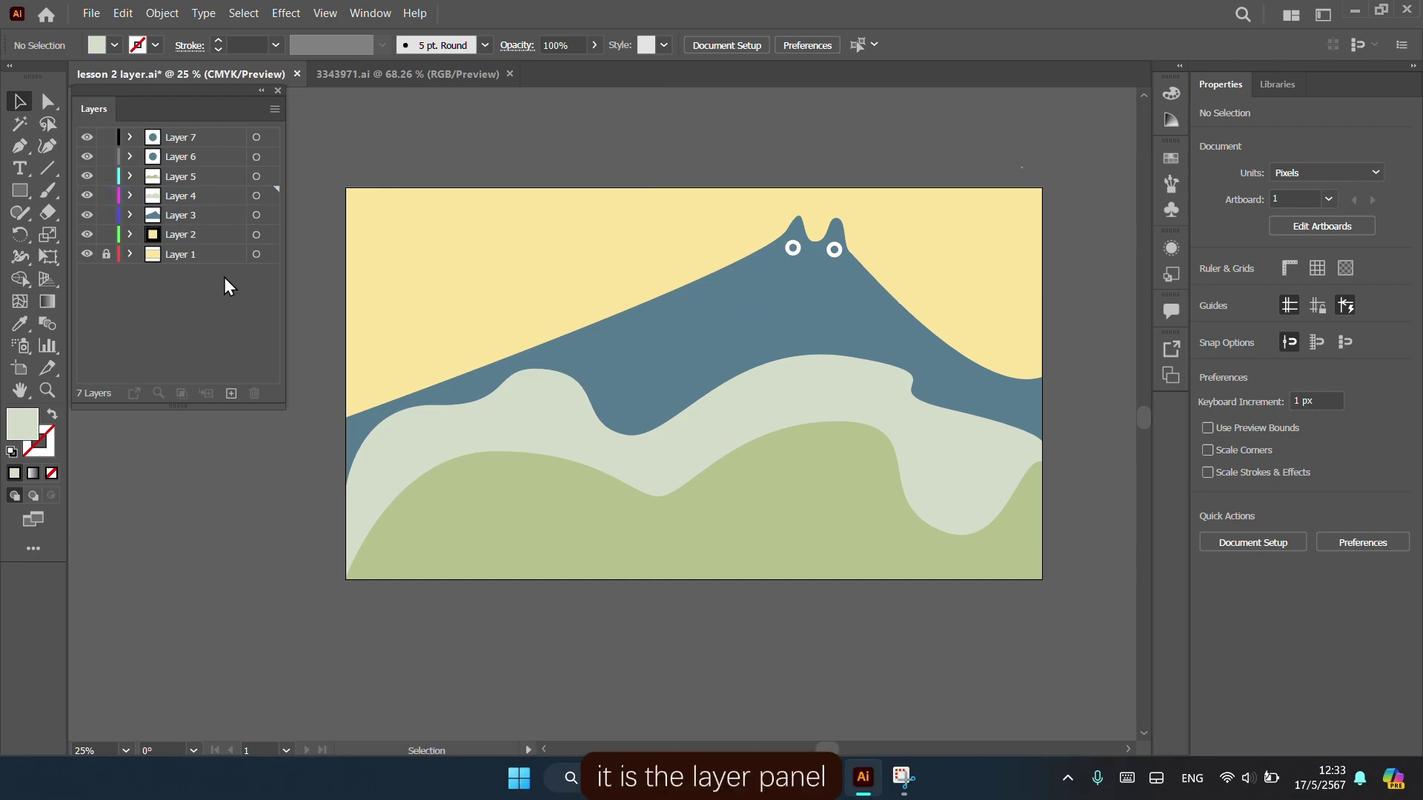
Select the blue mountain, the pale hill and the green hill in turn to check each one's layer, and deselect everything
{"action": "left_click", "coordinate": [700, 335]}
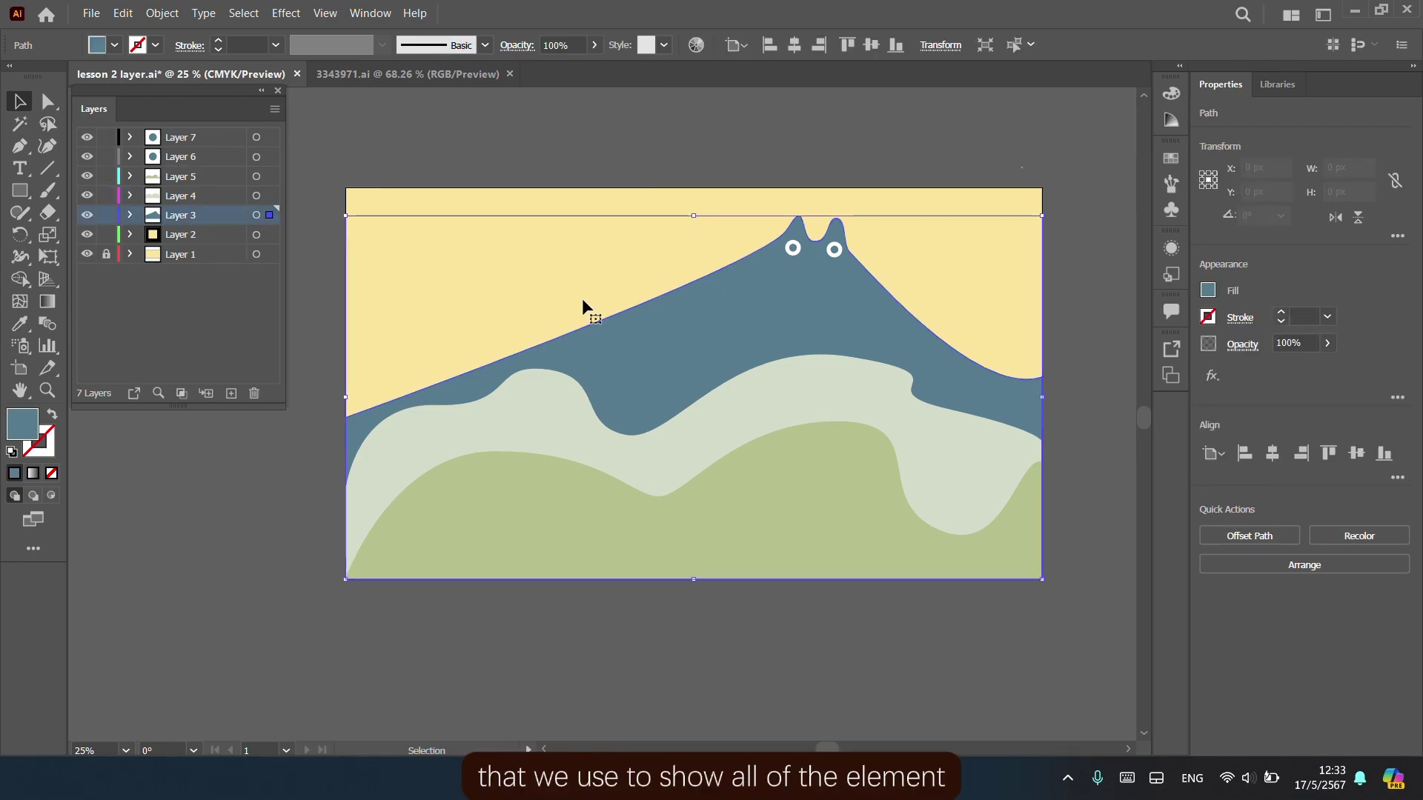
{"action": "left_click", "coordinate": [528, 416]}
{"action": "left_click", "coordinate": [522, 517]}
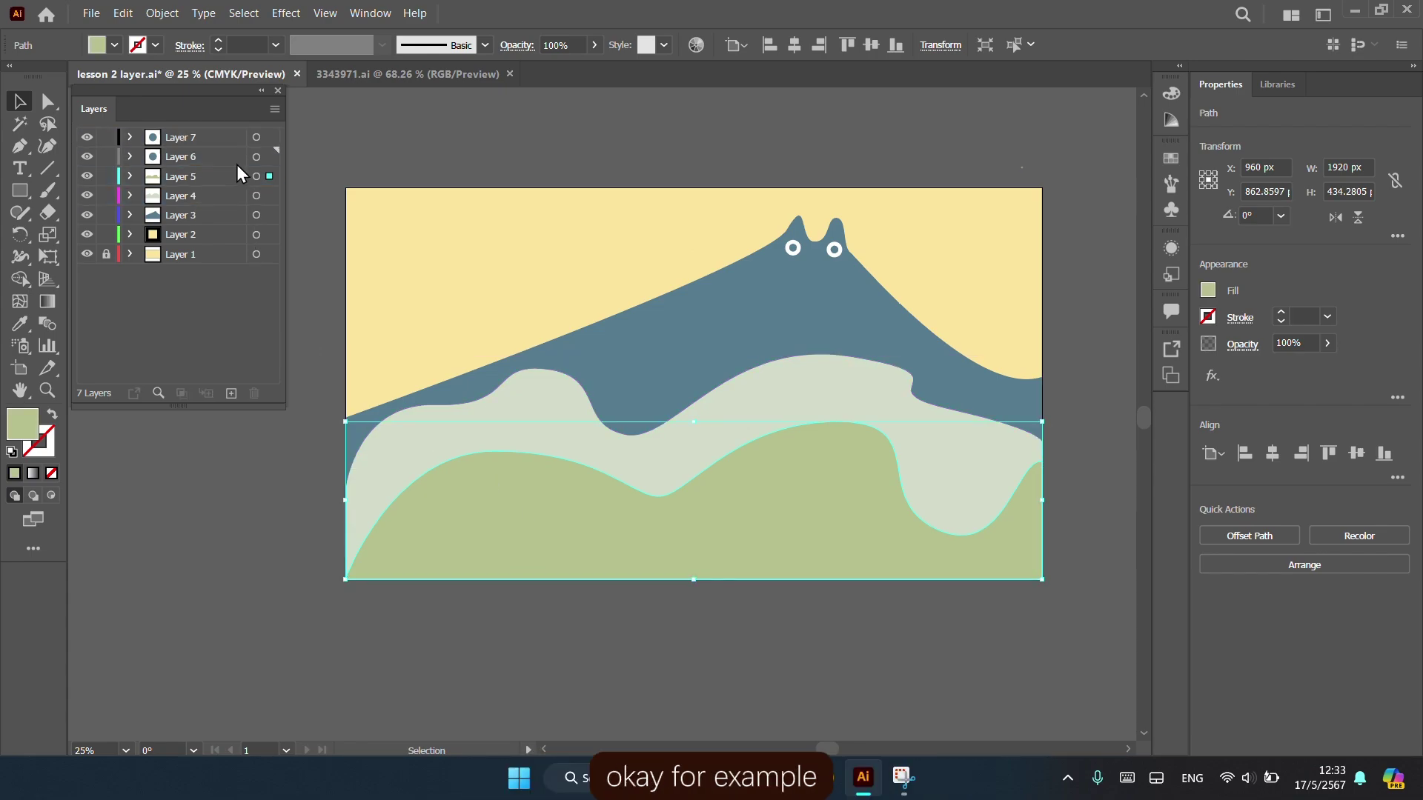
{"action": "left_click", "coordinate": [209, 332]}
{"action": "left_click", "coordinate": [700, 335]}
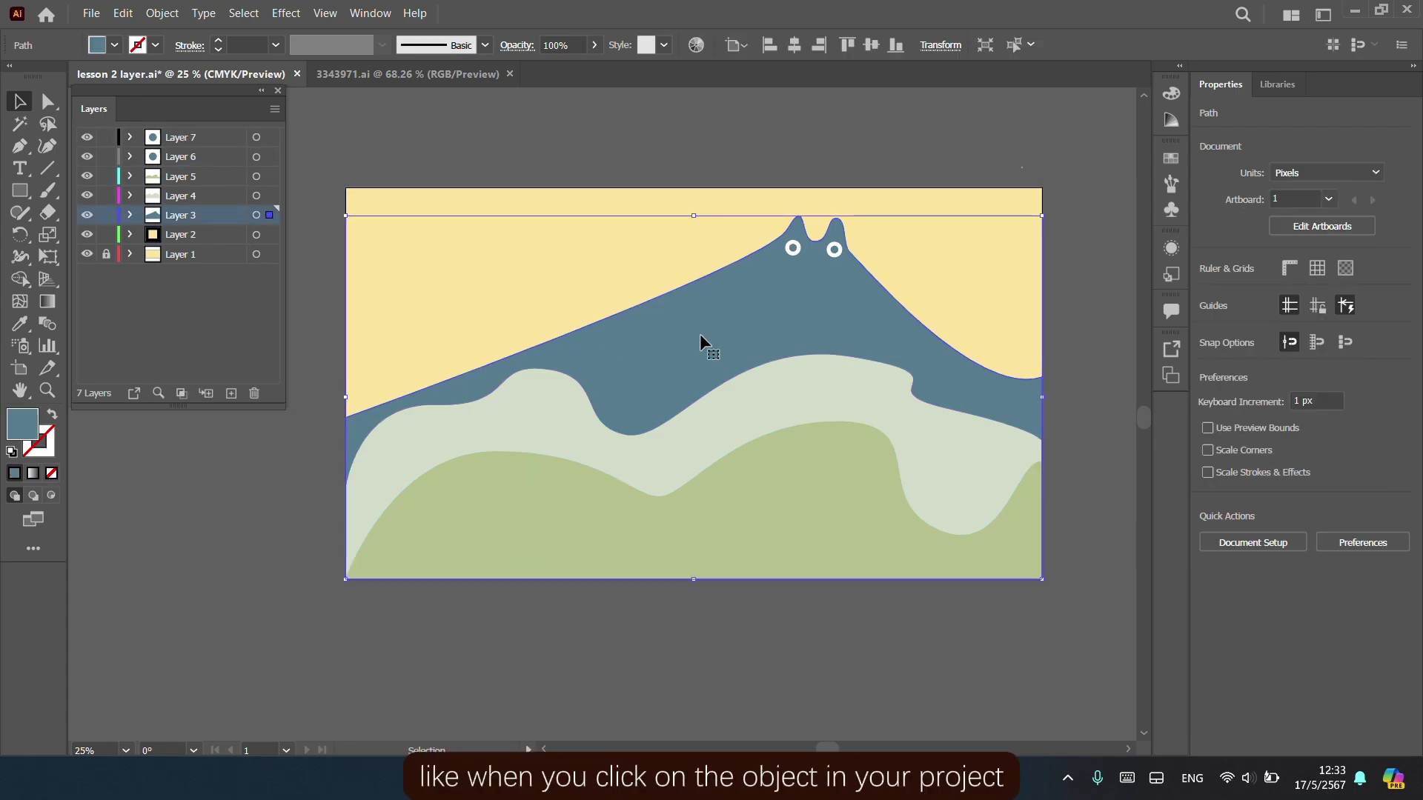
{"action": "left_click", "coordinate": [534, 423]}
{"action": "left_click", "coordinate": [523, 517]}
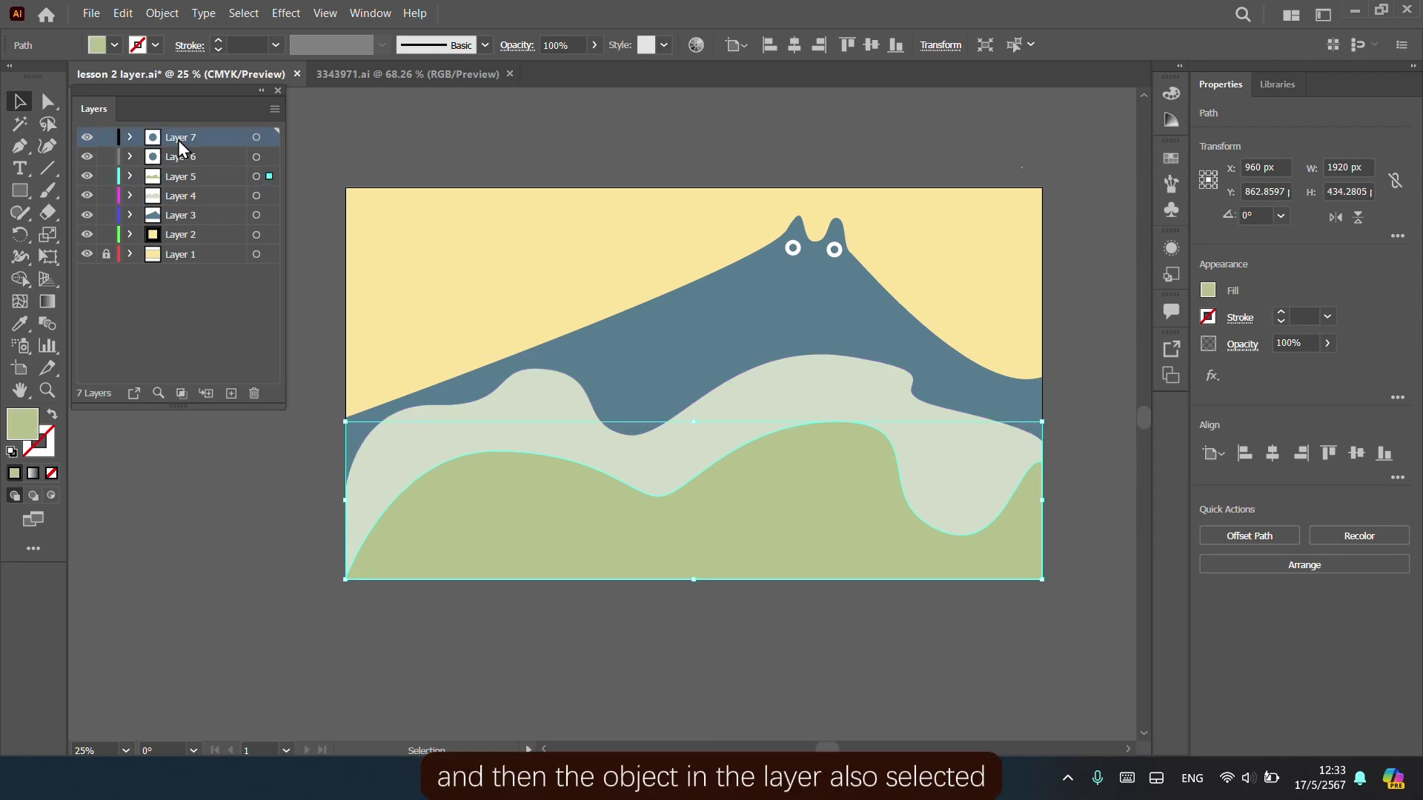
{"action": "left_click", "coordinate": [207, 325]}
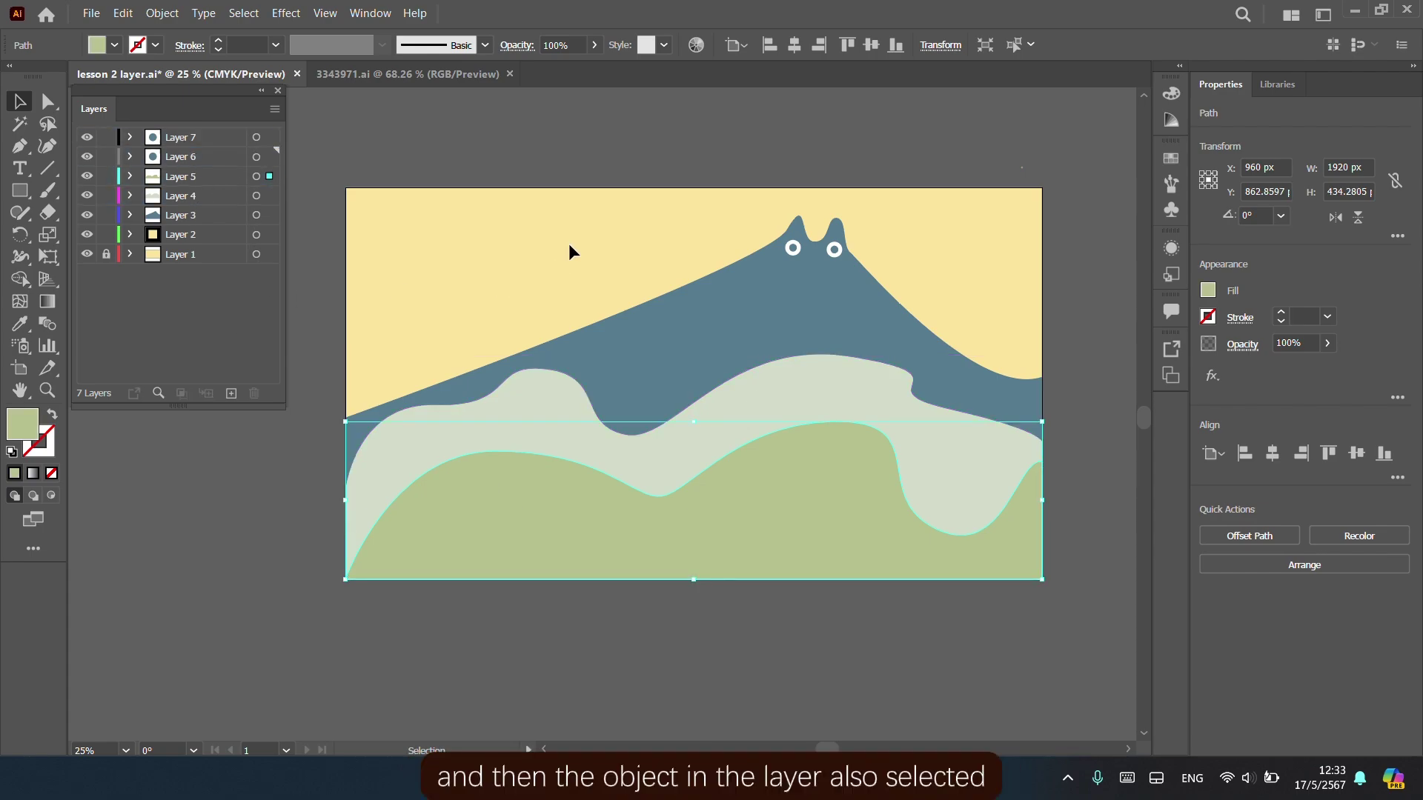
{"action": "left_click", "coordinate": [507, 246]}
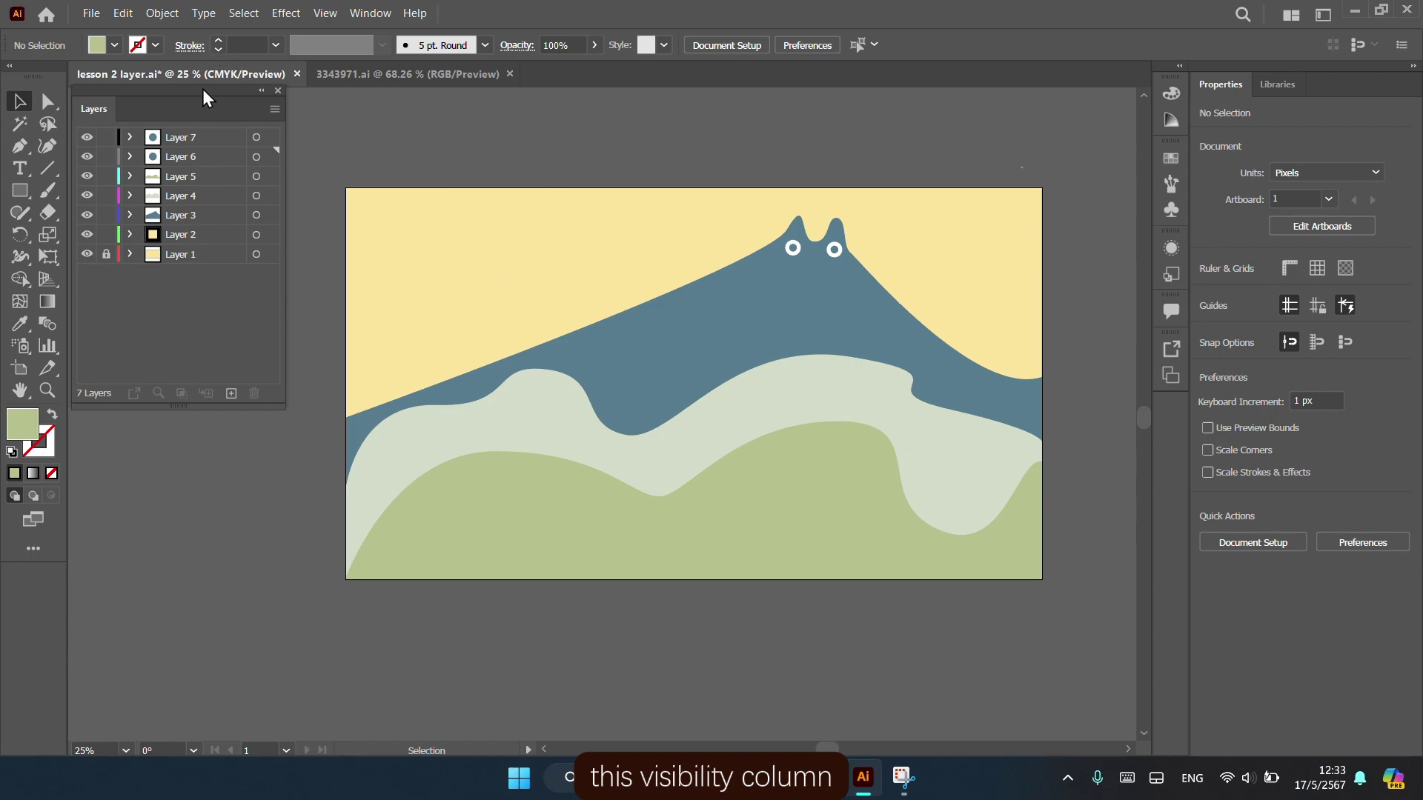
Toggle the visibility of Layer 7 and Layer 4 off and back on
{"action": "left_click", "coordinate": [88, 139]}
{"action": "left_click", "coordinate": [88, 139]}
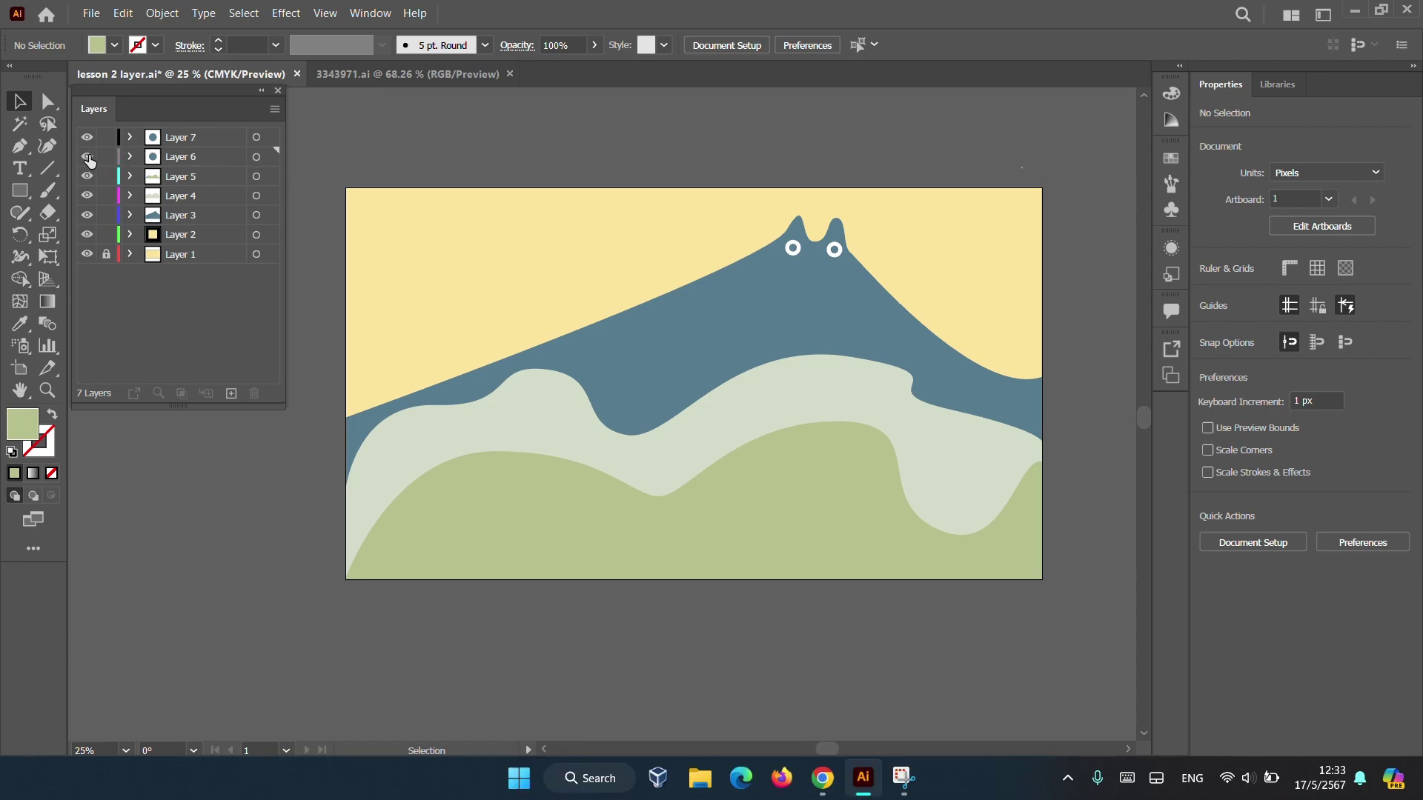
{"action": "left_click", "coordinate": [87, 196]}
{"action": "left_click", "coordinate": [87, 196]}
{"action": "left_click", "coordinate": [87, 196]}
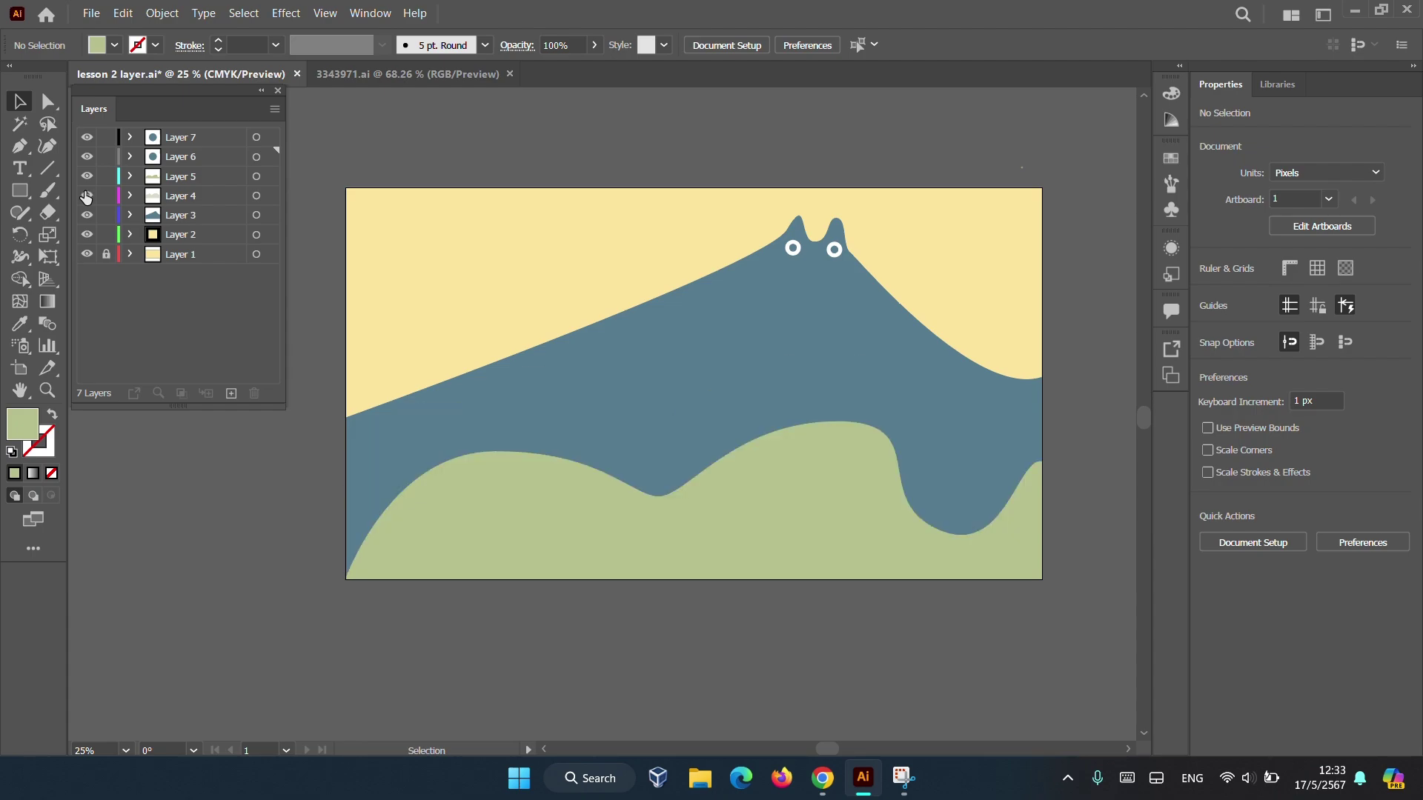
{"action": "left_click", "coordinate": [87, 197]}
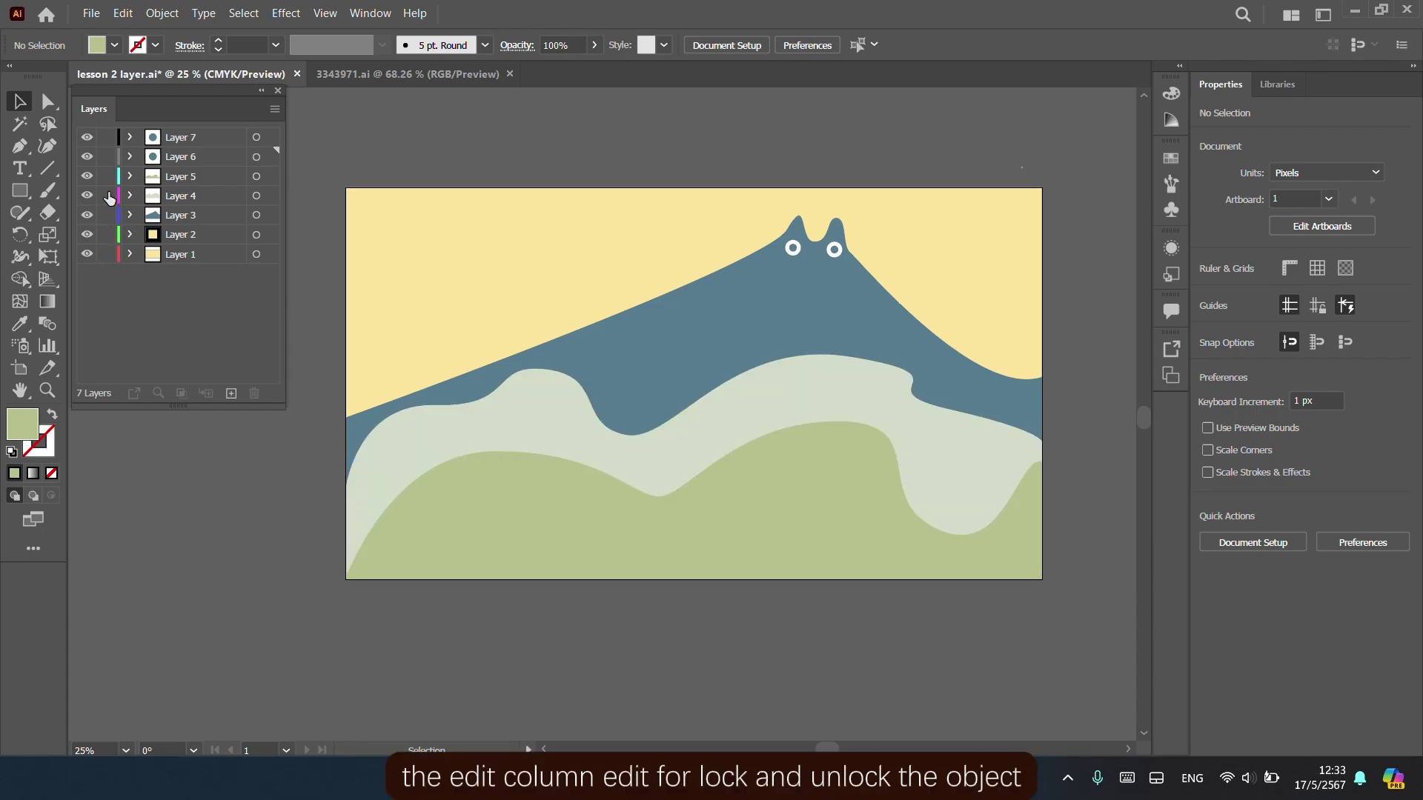
Lock Layer 4 and Layer 3, and try to select their shapes on the artboard
{"action": "left_click", "coordinate": [107, 196]}
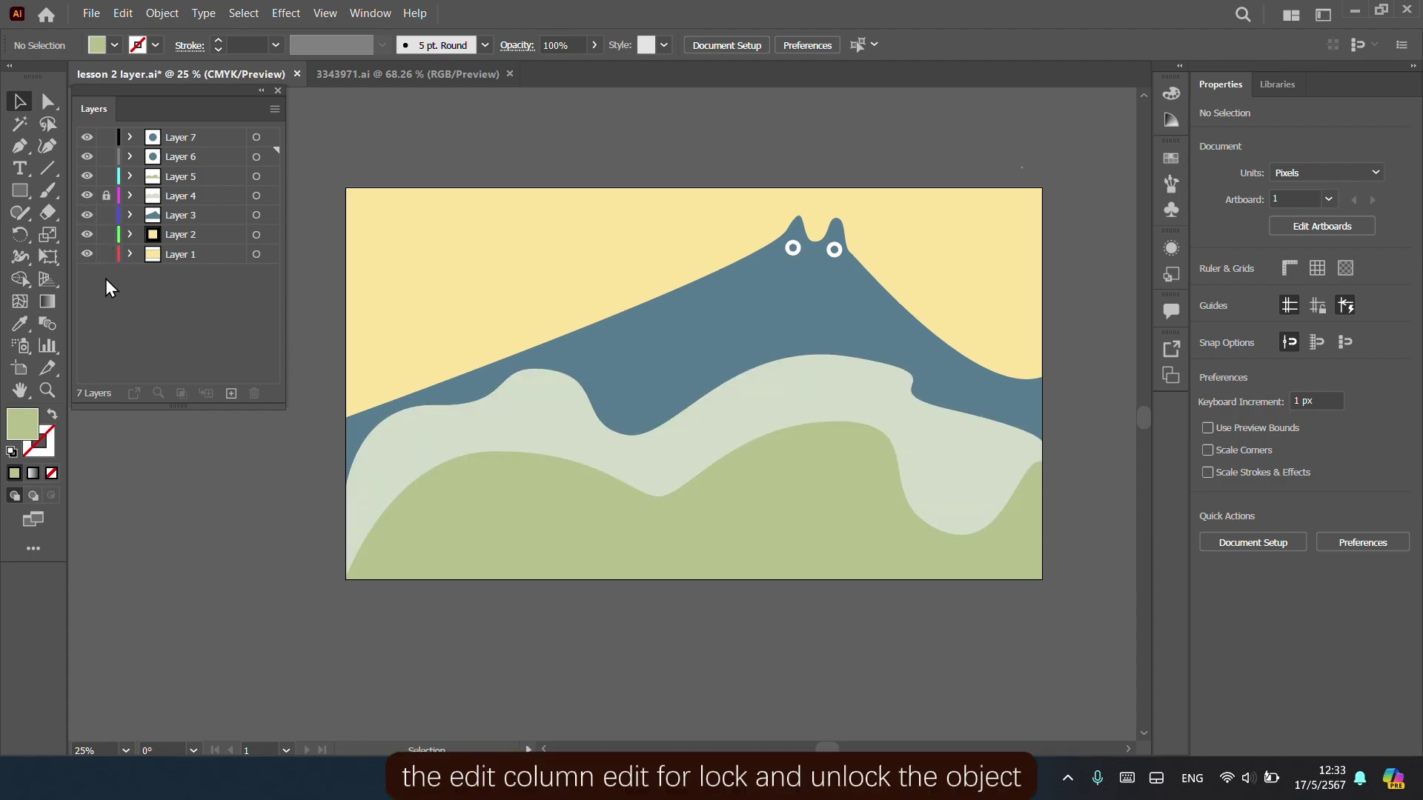
{"action": "left_click", "coordinate": [105, 215]}
{"action": "left_click", "coordinate": [585, 427]}
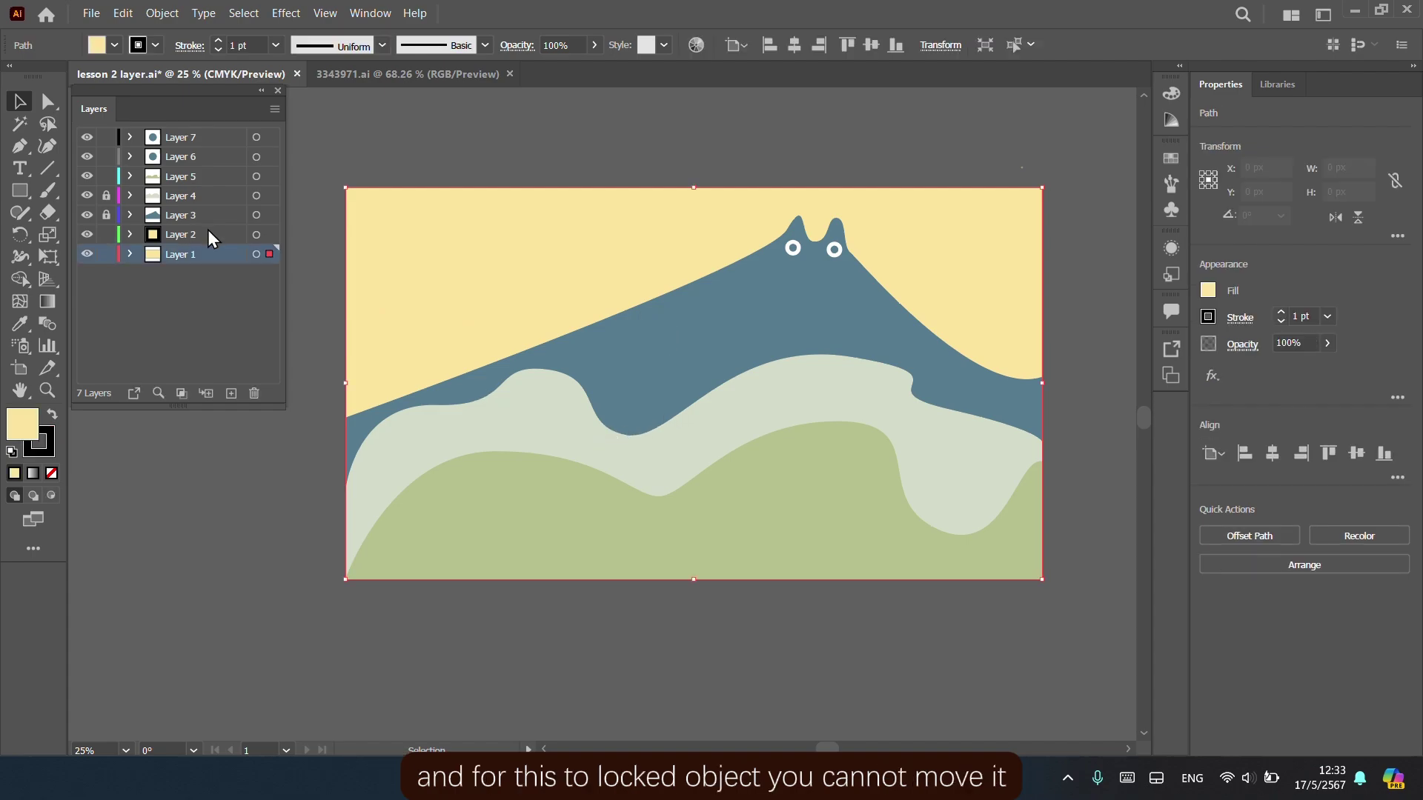
{"action": "left_click", "coordinate": [165, 203]}
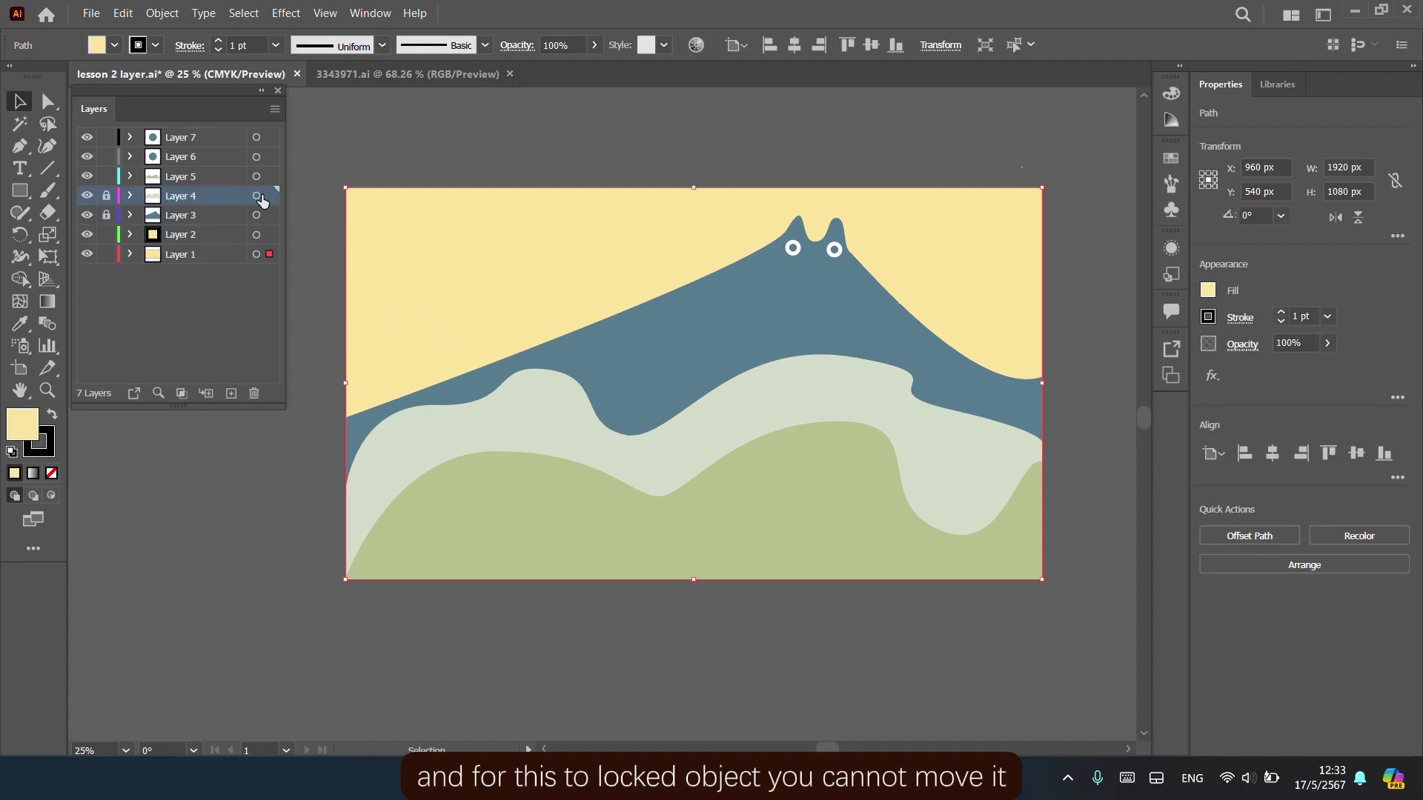
{"action": "key", "text": "ctrl+shift+a"}
Move the unlocked green hill and yellow background out of place while Layers 3 and 4 are locked
{"action": "left_click_drag", "start_coordinate": [479, 437], "coordinate": [557, 246]}
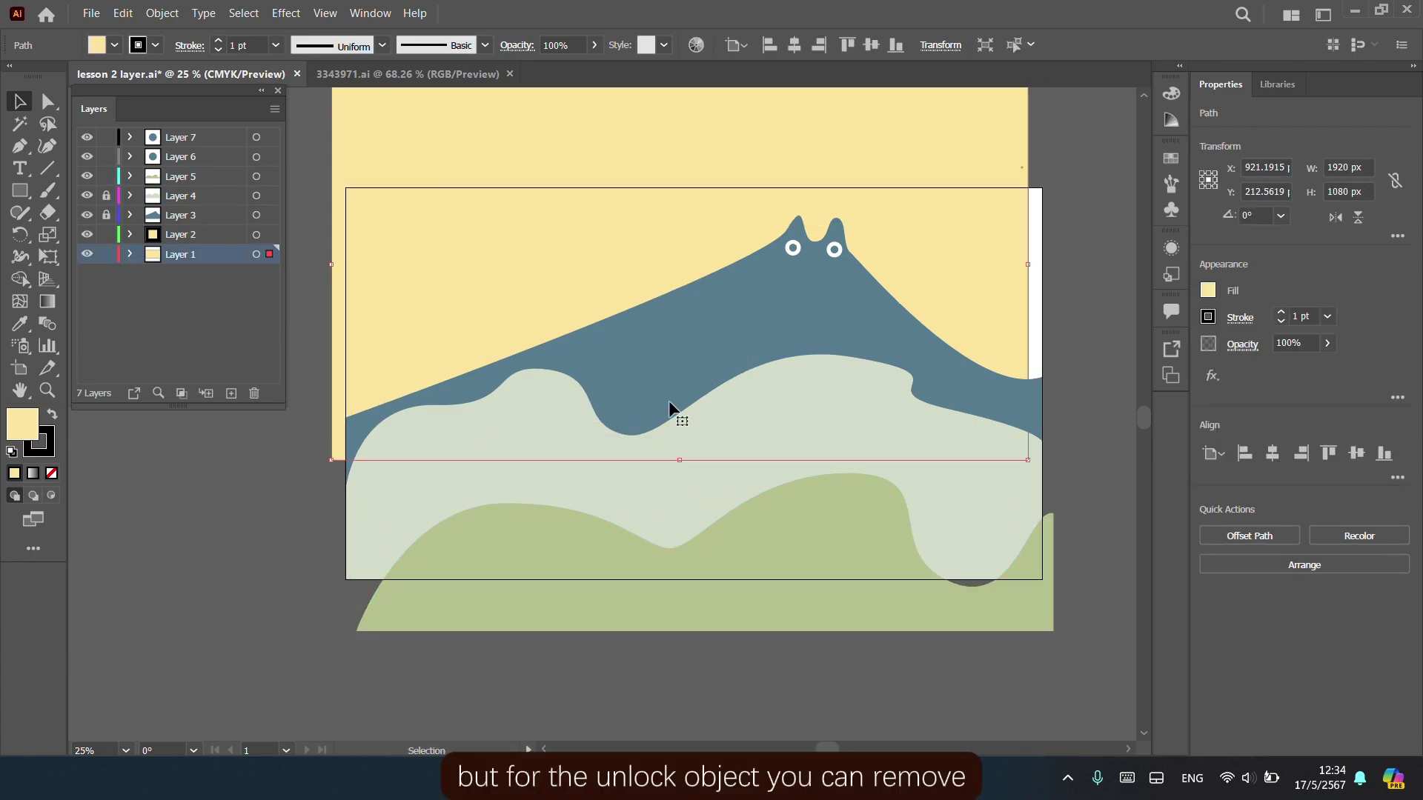
{"action": "left_click_drag", "start_coordinate": [618, 306], "coordinate": [632, 193]}
{"action": "left_click", "coordinate": [1017, 197]}
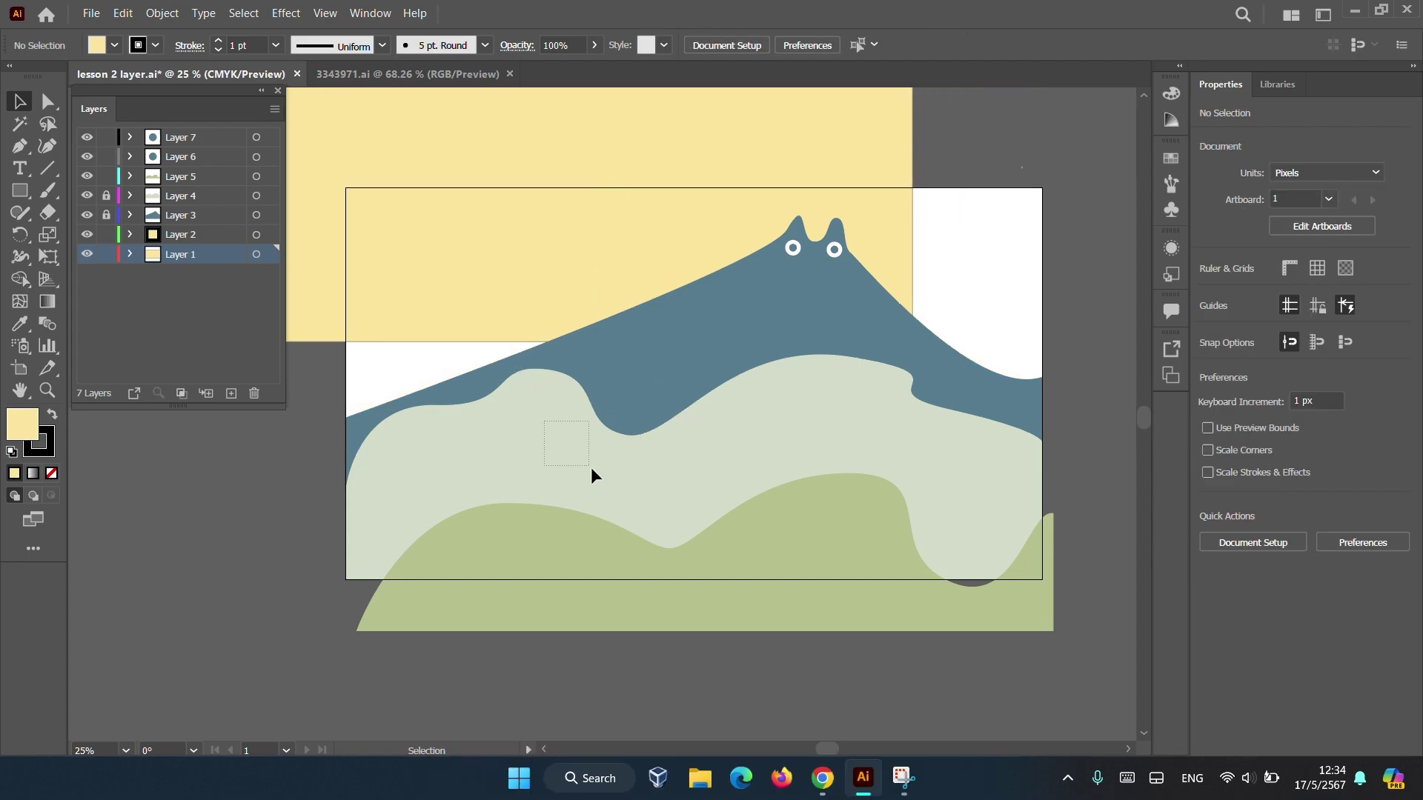
Move the green hill and the yellow background back into alignment with the artboard, and deselect
{"action": "left_click_drag", "start_coordinate": [502, 546], "coordinate": [518, 476]}
{"action": "left_click_drag", "start_coordinate": [596, 501], "coordinate": [567, 511]}
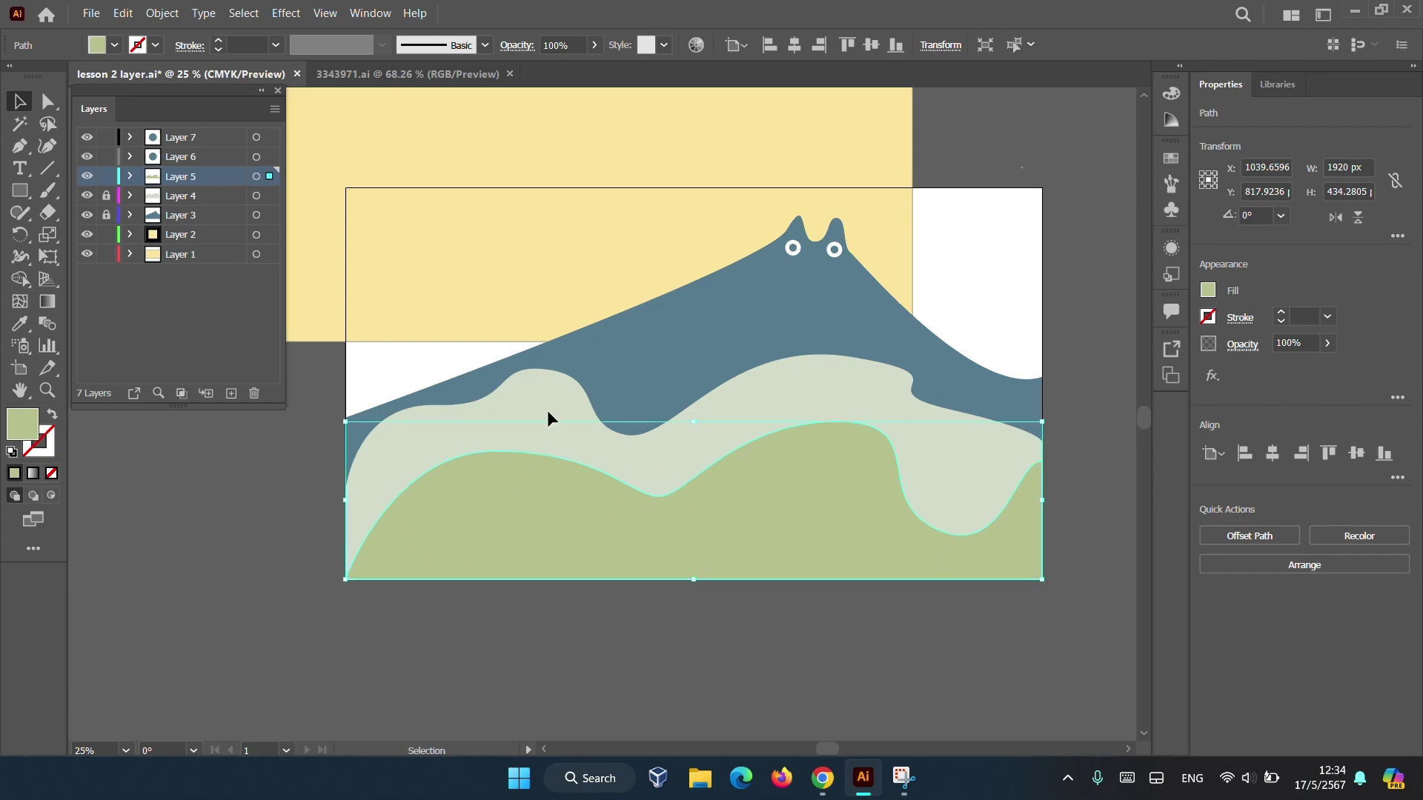
{"action": "left_click_drag", "start_coordinate": [514, 212], "coordinate": [643, 442]}
{"action": "left_click", "coordinate": [602, 139]}
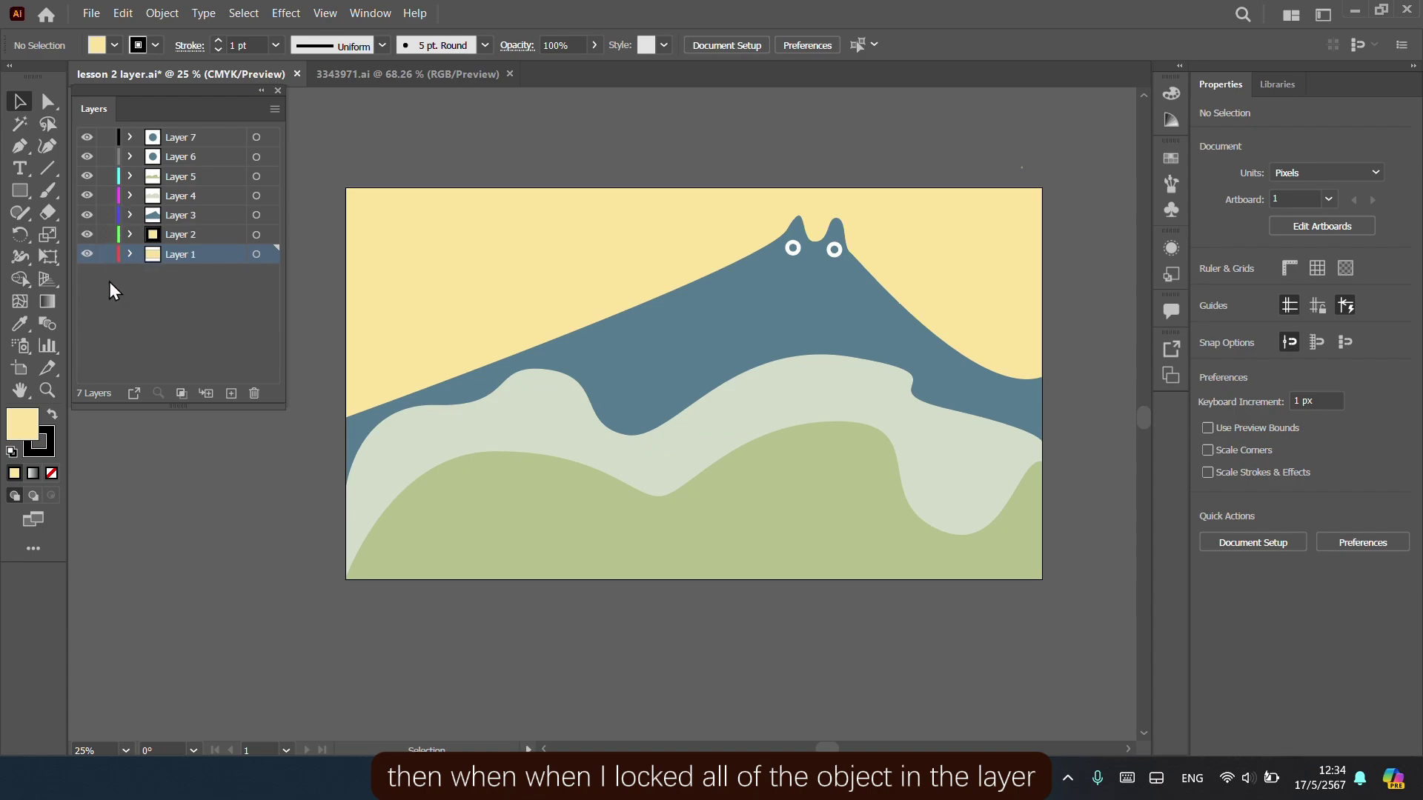
Temporarily lock Layers 1 to 7 to try the Direct Selection tool on the artwork, and unlock them all
{"action": "left_click_drag", "start_coordinate": [106, 254], "coordinate": [104, 158]}
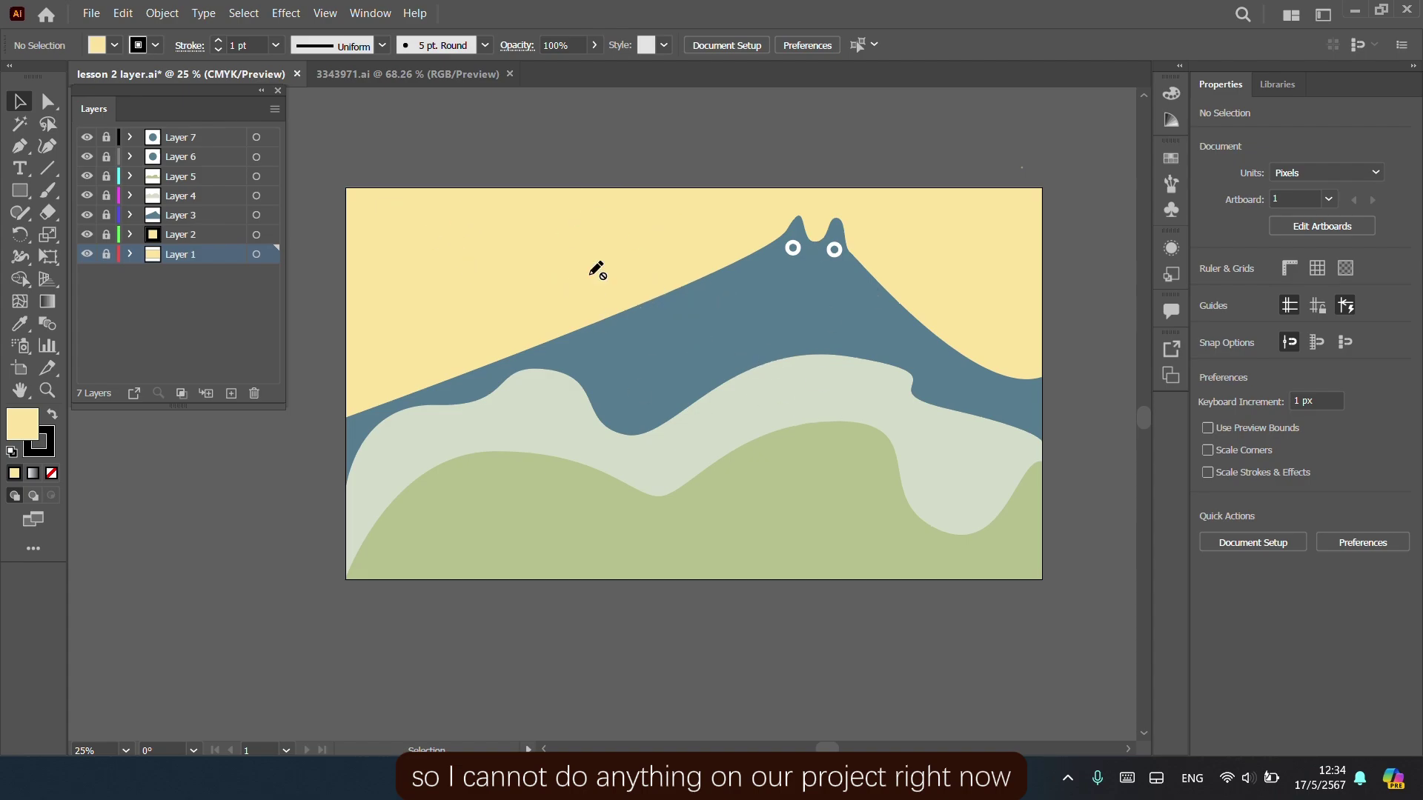
{"action": "left_click", "coordinate": [48, 110]}
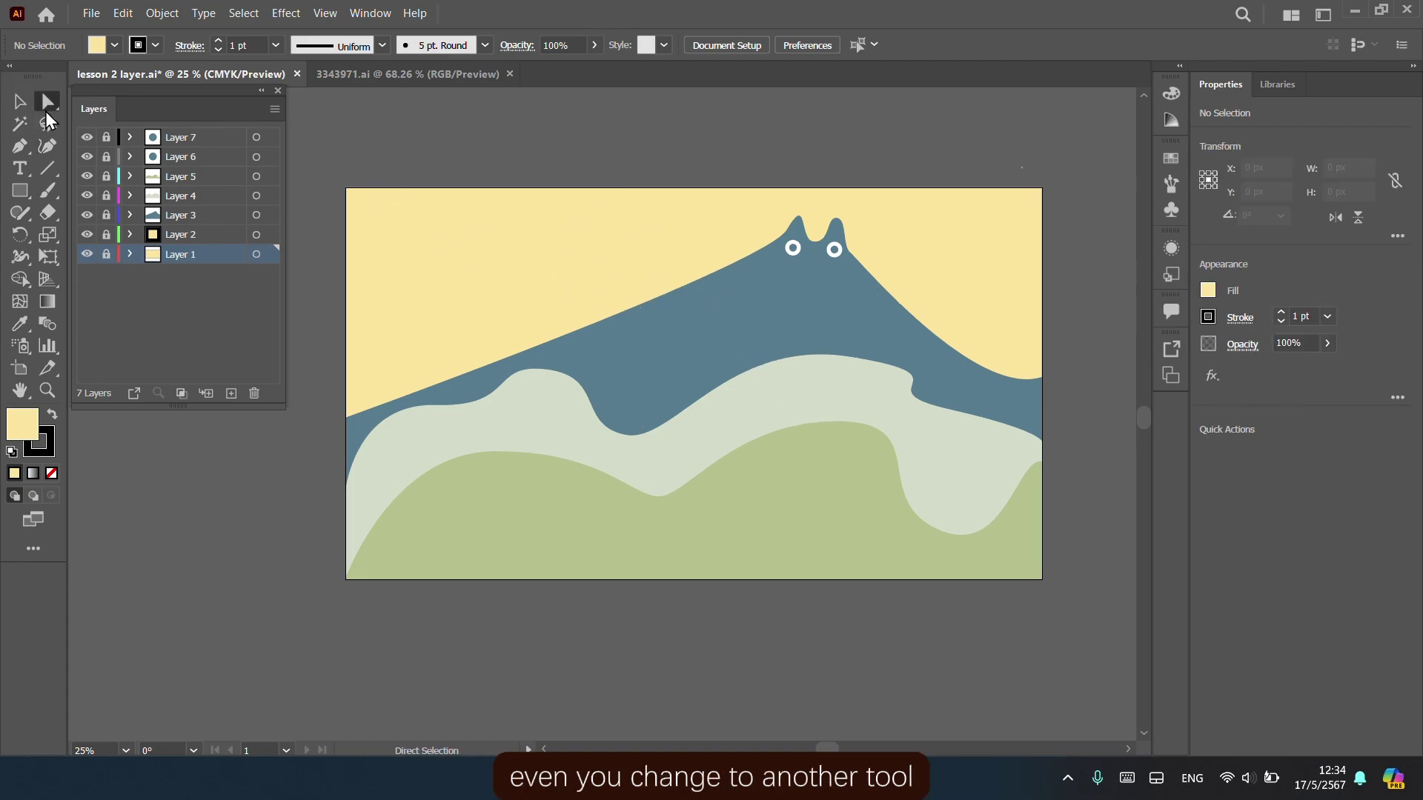
{"action": "key", "text": "v"}
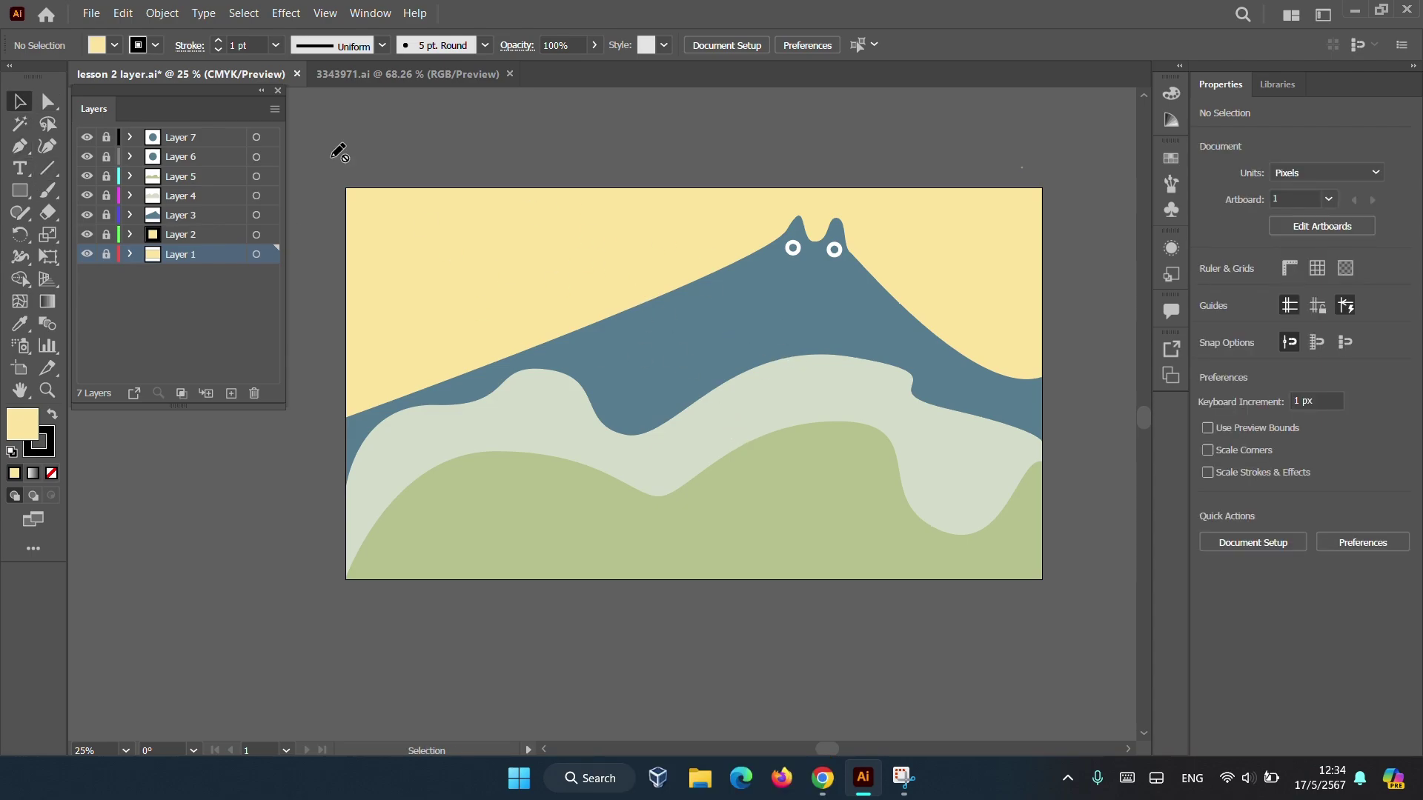
{"action": "key", "text": "ctrl+alt+2"}
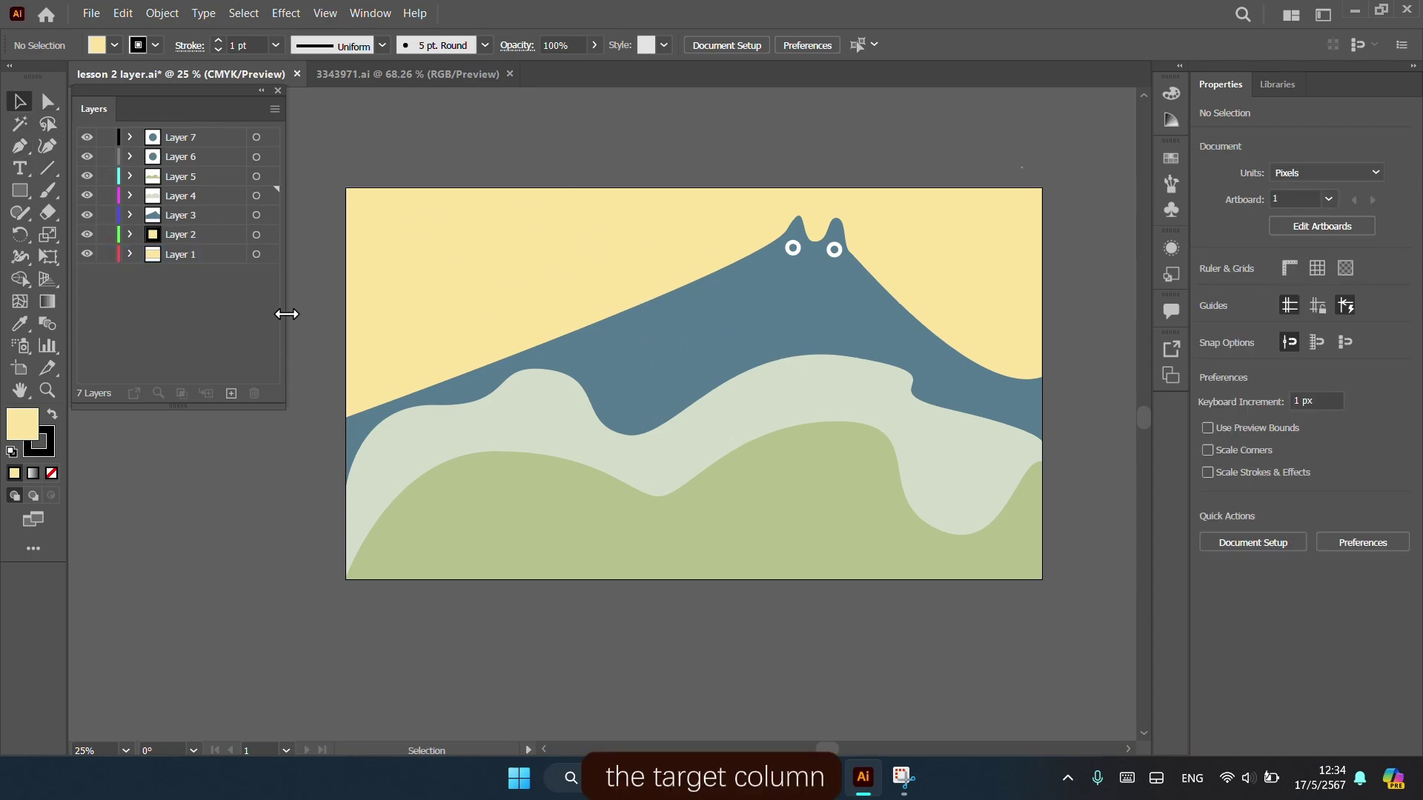
Target Layer 1 in the layer list, and select the blue mountain to compare the target indicator of Layer 3
{"action": "left_click", "coordinate": [256, 256]}
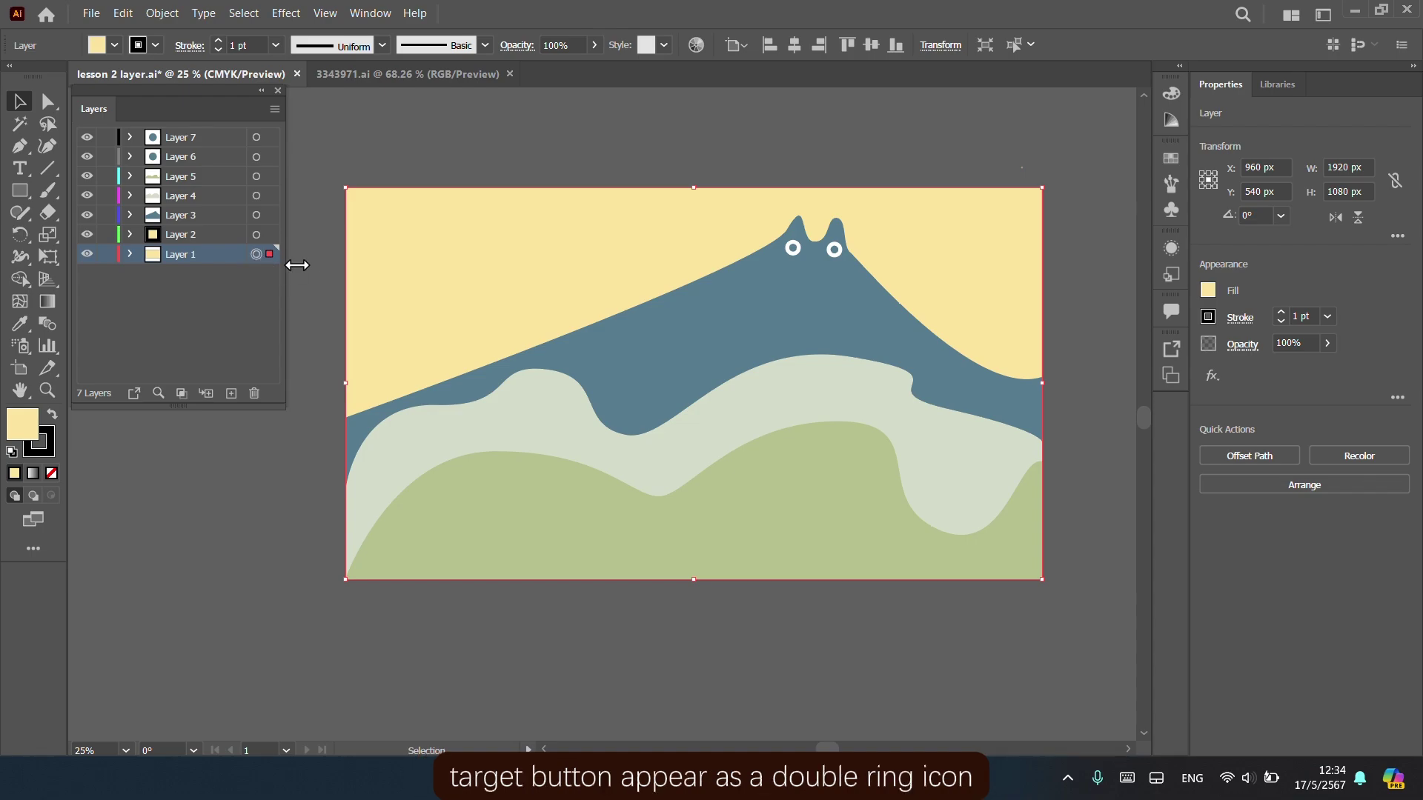
{"action": "mouse_move", "coordinate": [433, 265]}
{"action": "left_mouse_down"}
{"action": "mouse_move", "coordinate": [412, 261]}
{"action": "mouse_move", "coordinate": [424, 260]}
{"action": "left_mouse_up"}
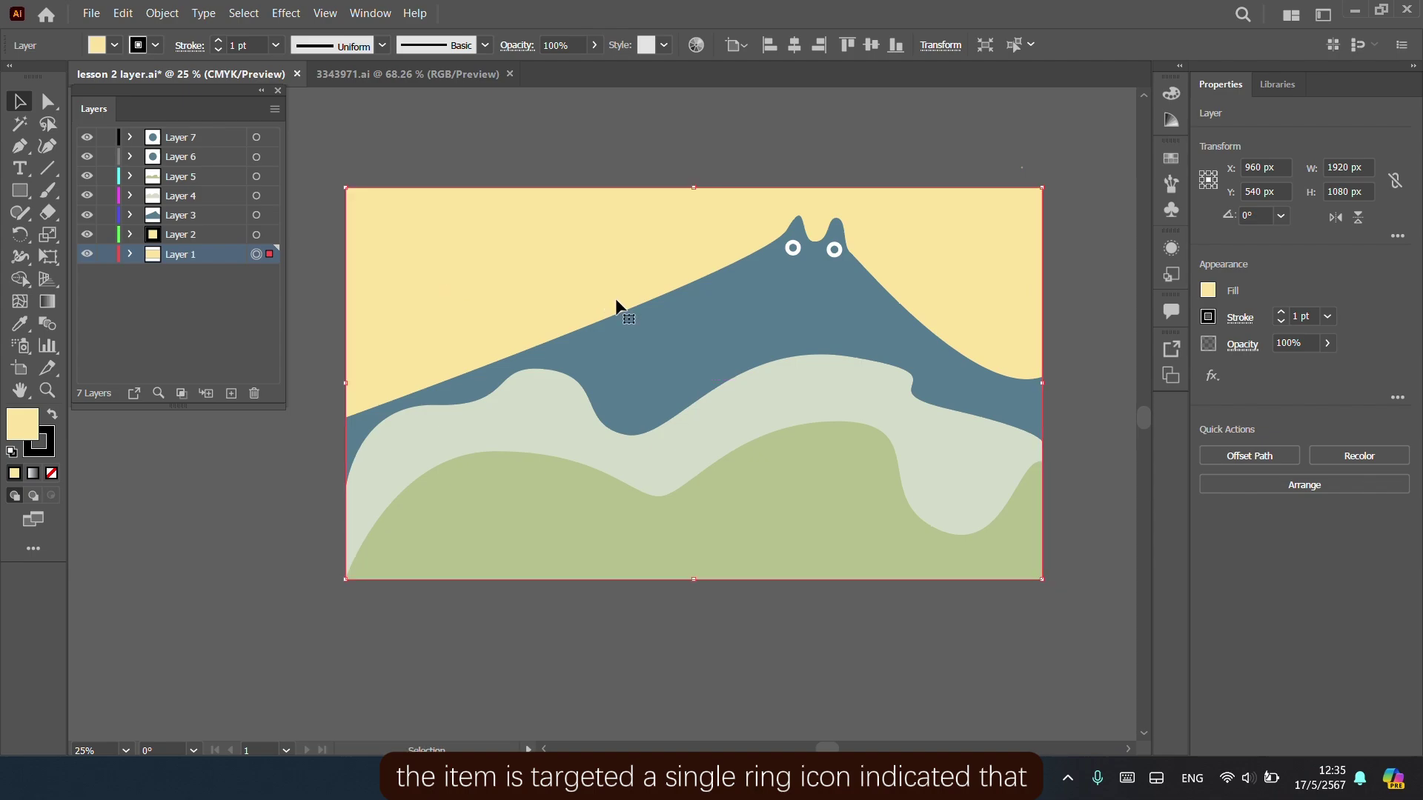
{"action": "left_click", "coordinate": [651, 349]}
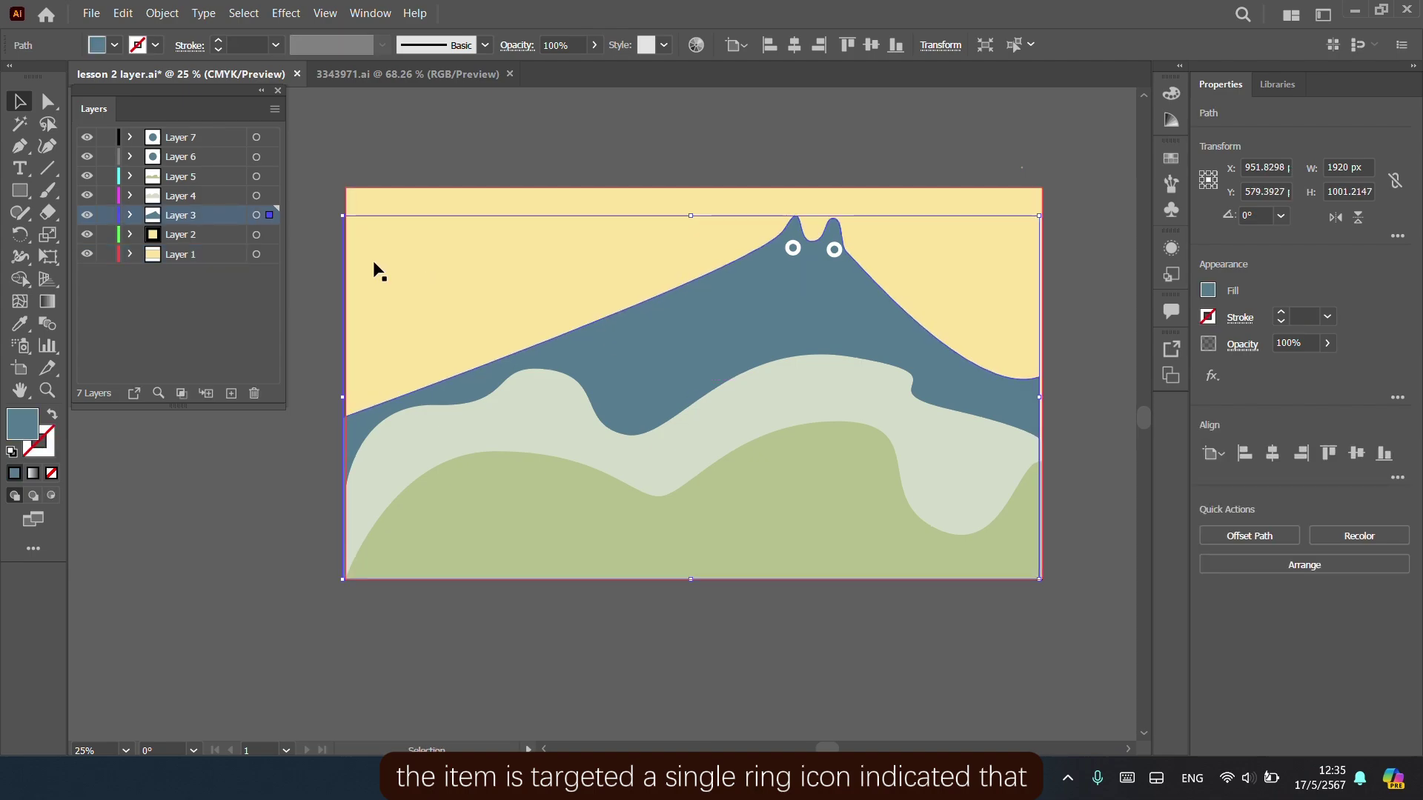
{"action": "left_click", "coordinate": [256, 216]}
Move the blue mountain and the hills away from their places on the artboard, and undo the moves
{"action": "left_click_drag", "start_coordinate": [635, 321], "coordinate": [656, 297]}
{"action": "left_click", "coordinate": [575, 198]}
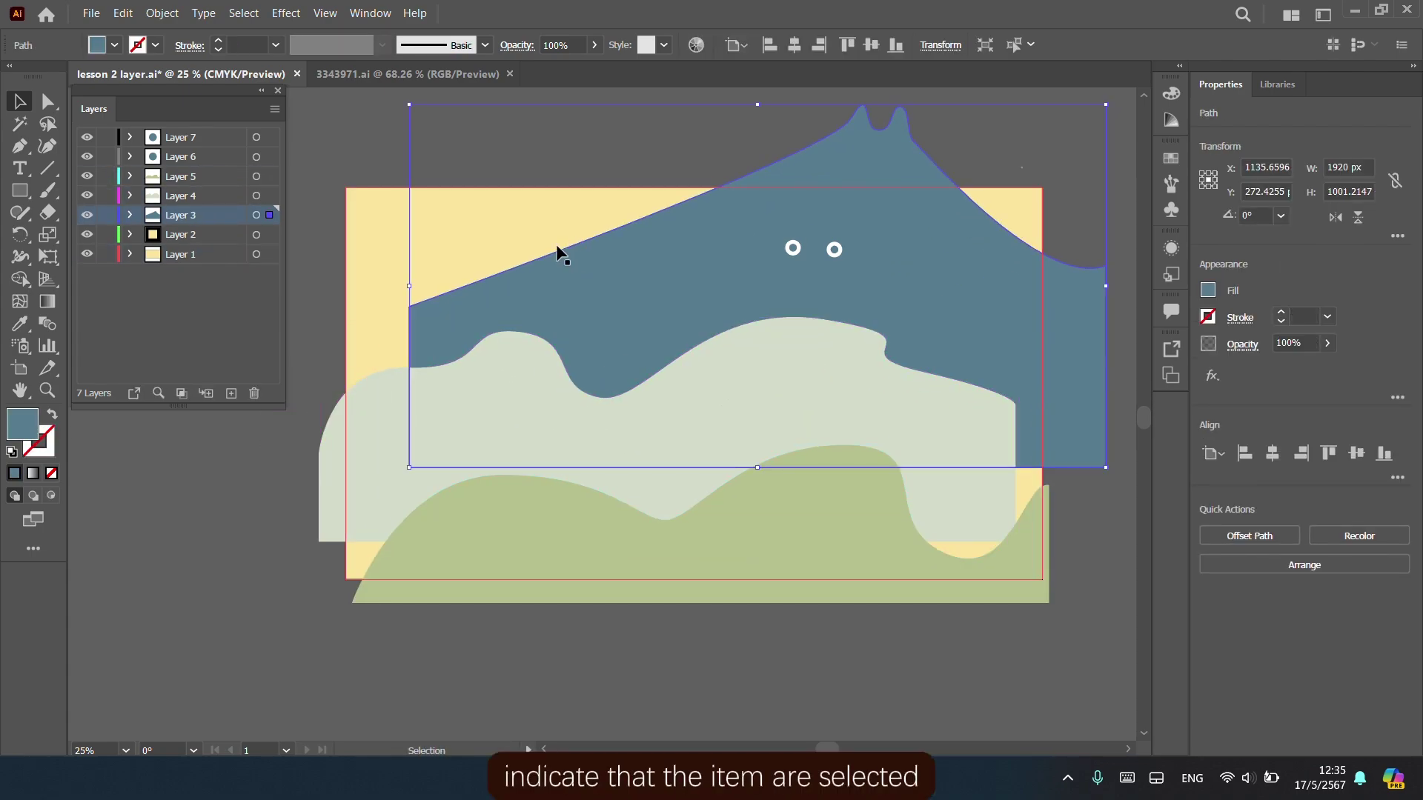
{"action": "key", "text": "ctrl+z"}
{"action": "key", "text": "ctrl+z"}
{"action": "key", "text": "ctrl+z"}
{"action": "key", "text": "ctrl+z"}
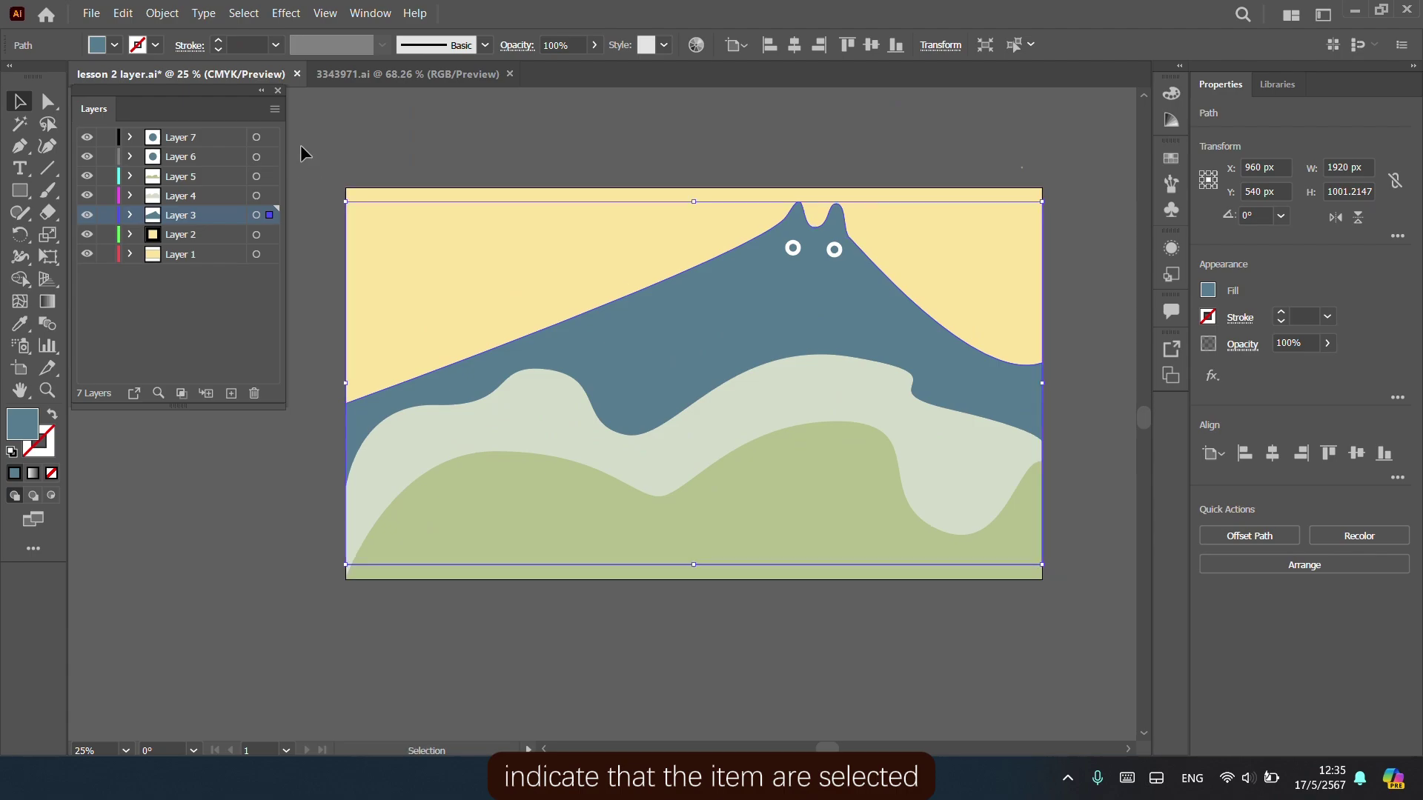
{"action": "left_click", "coordinate": [300, 147]}
{"action": "left_click_drag", "start_coordinate": [444, 286], "coordinate": [454, 609]}
{"action": "mouse_move", "coordinate": [449, 464]}
{"action": "left_mouse_down"}
{"action": "mouse_move", "coordinate": [478, 437]}
{"action": "mouse_move", "coordinate": [581, 432]}
{"action": "mouse_move", "coordinate": [502, 407]}
{"action": "mouse_move", "coordinate": [429, 454]}
{"action": "mouse_move", "coordinate": [447, 452]}
{"action": "left_mouse_up"}
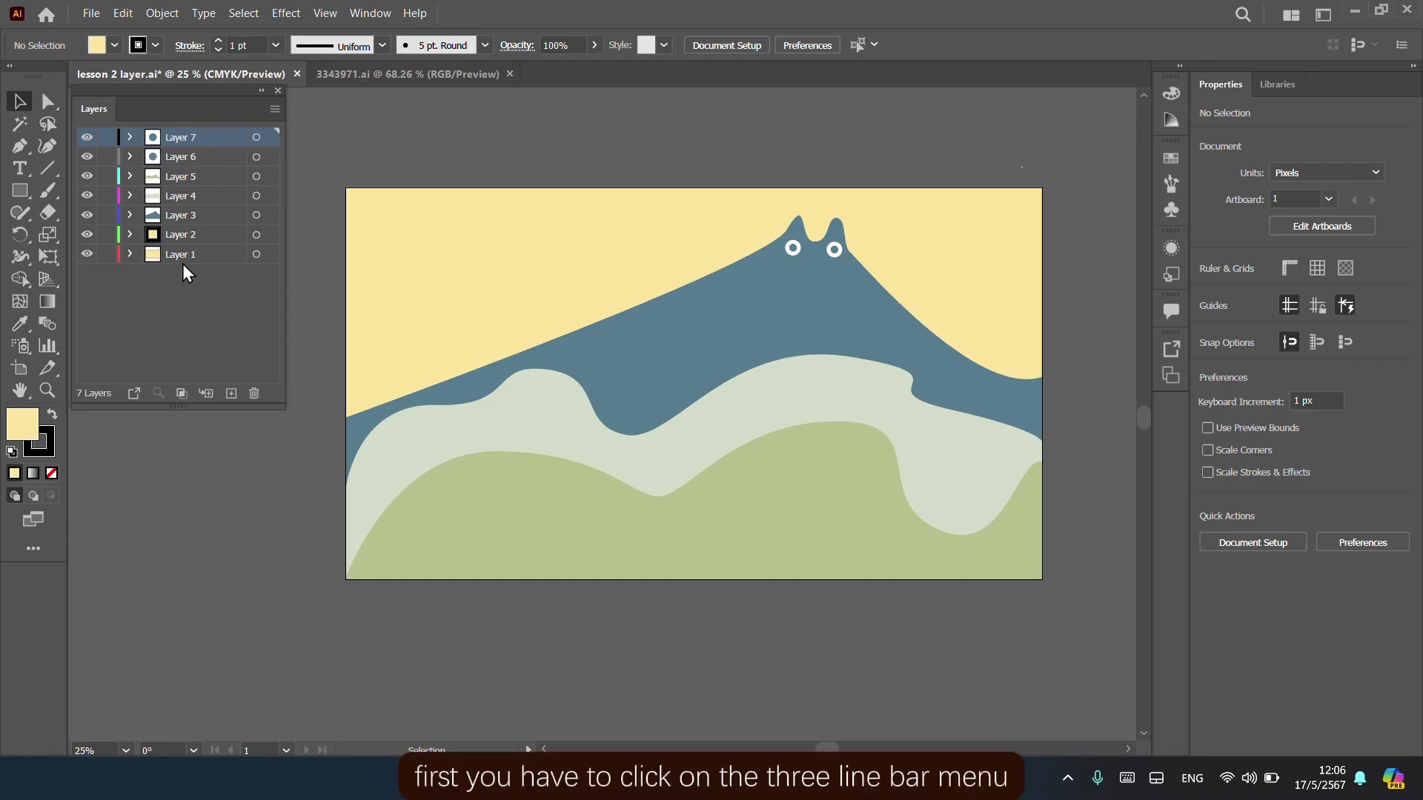
Open the Layers panel options, and switch Show Layers Only on and off again
{"action": "left_click", "coordinate": [275, 110]}
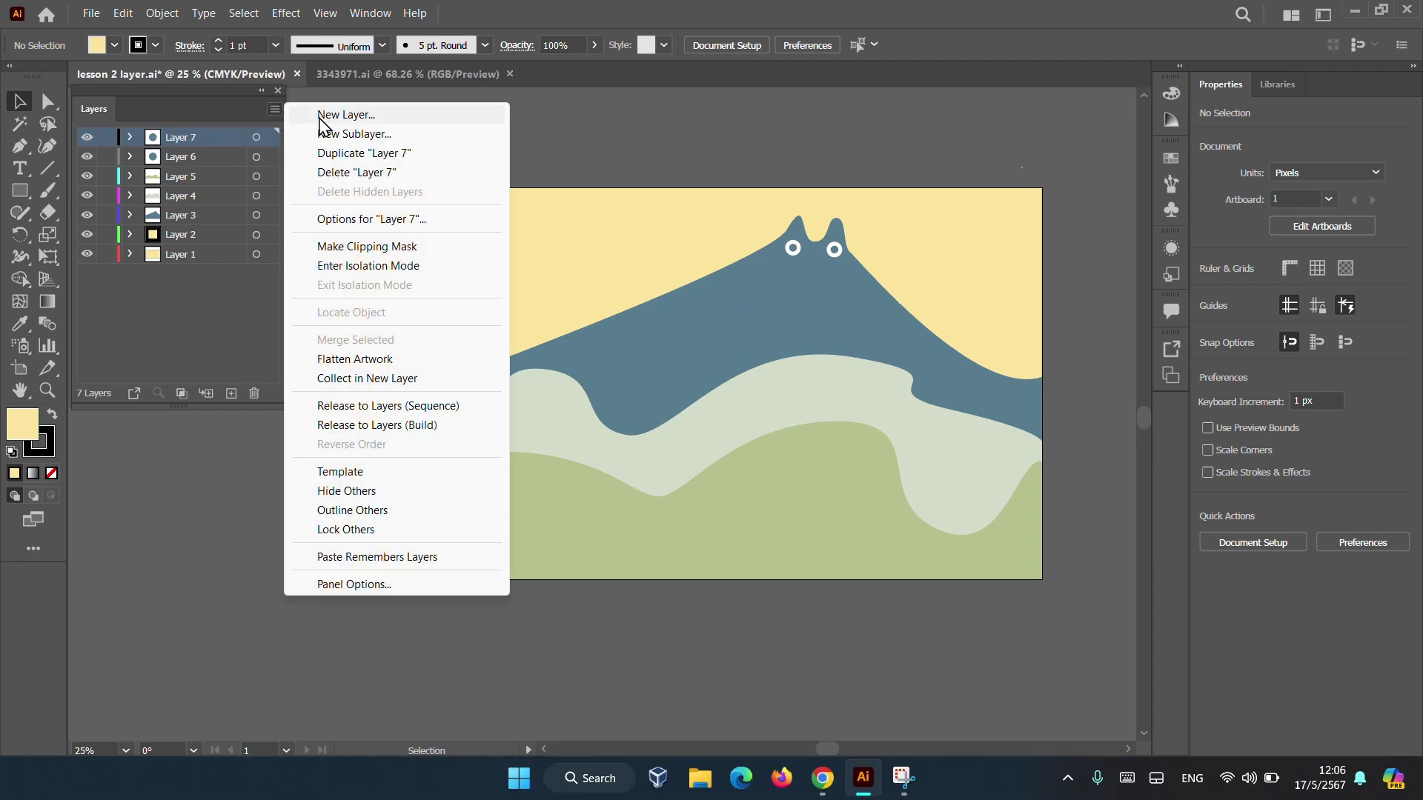
{"action": "left_click", "coordinate": [354, 585]}
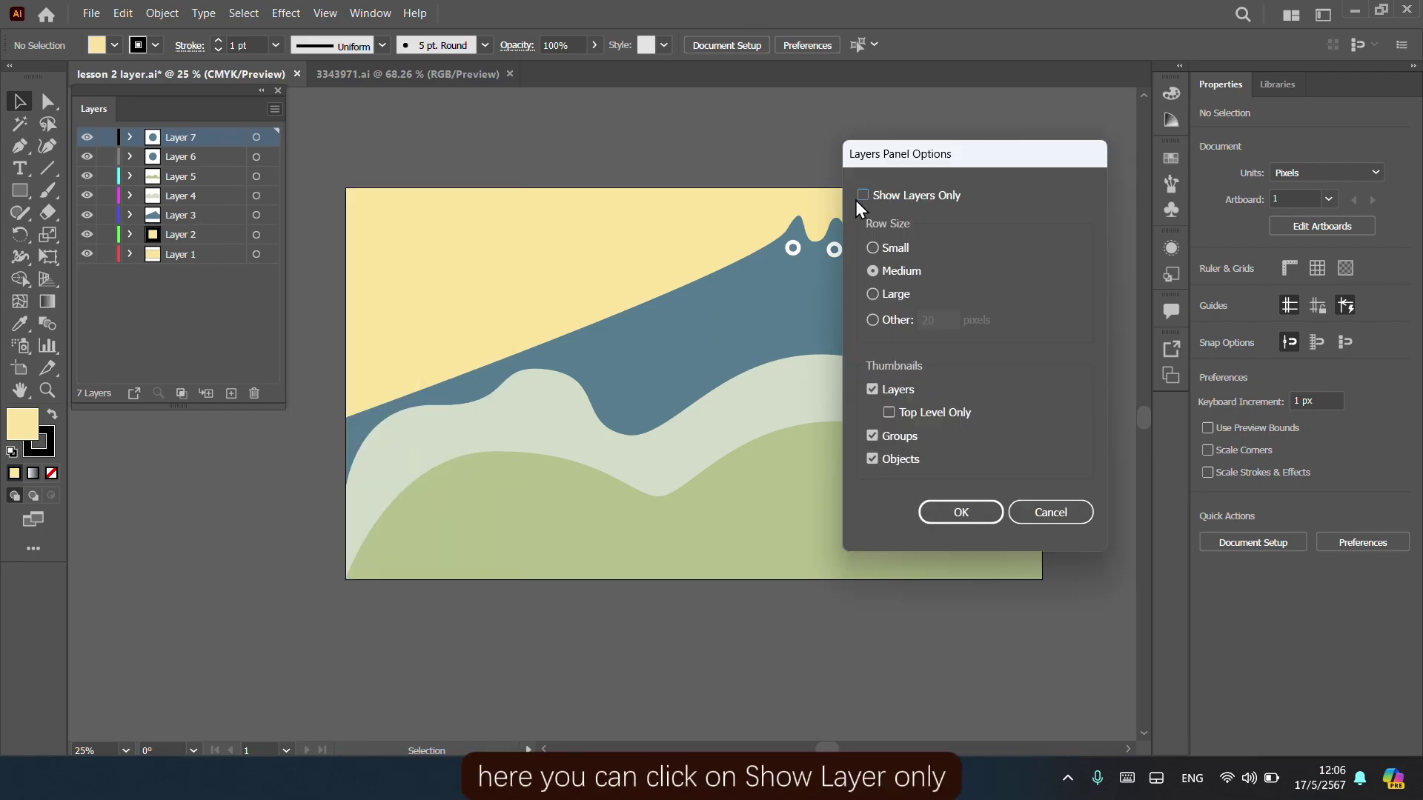
{"action": "left_click", "coordinate": [863, 195]}
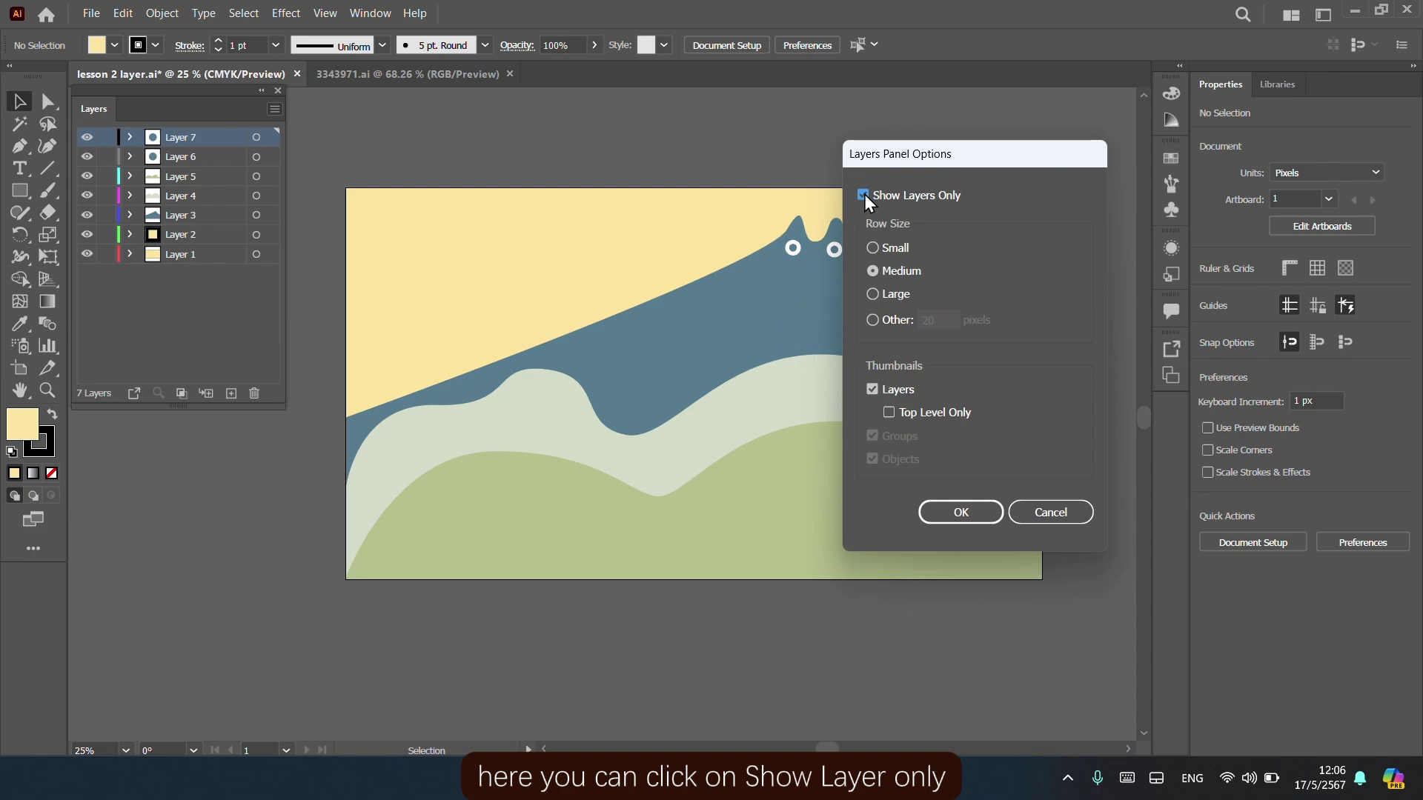
{"action": "left_click", "coordinate": [863, 195]}
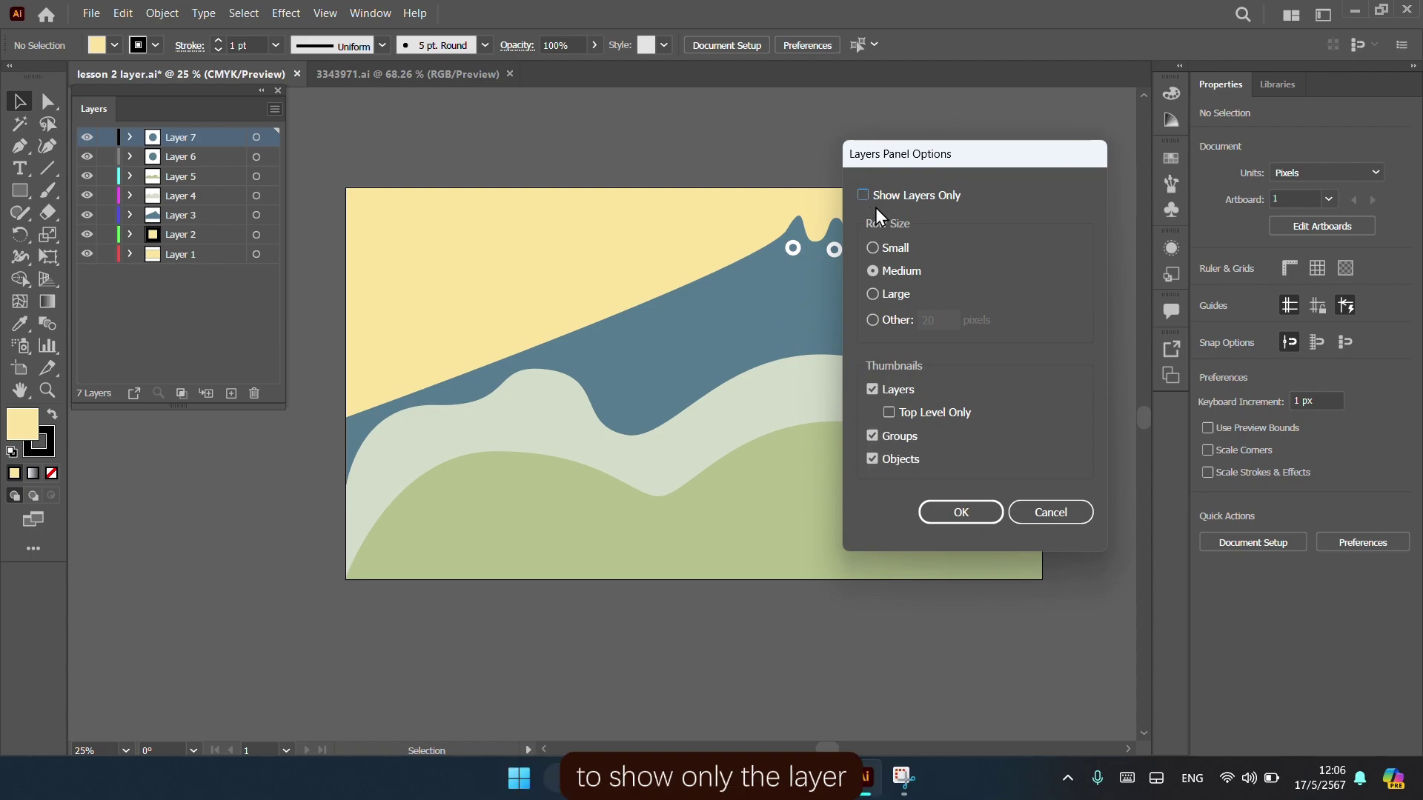
Try the Medium, Large and Other row sizes, and apply the Small row size to the Layers panel
{"action": "left_click", "coordinate": [871, 247]}
{"action": "left_click", "coordinate": [873, 271]}
{"action": "left_click", "coordinate": [873, 293]}
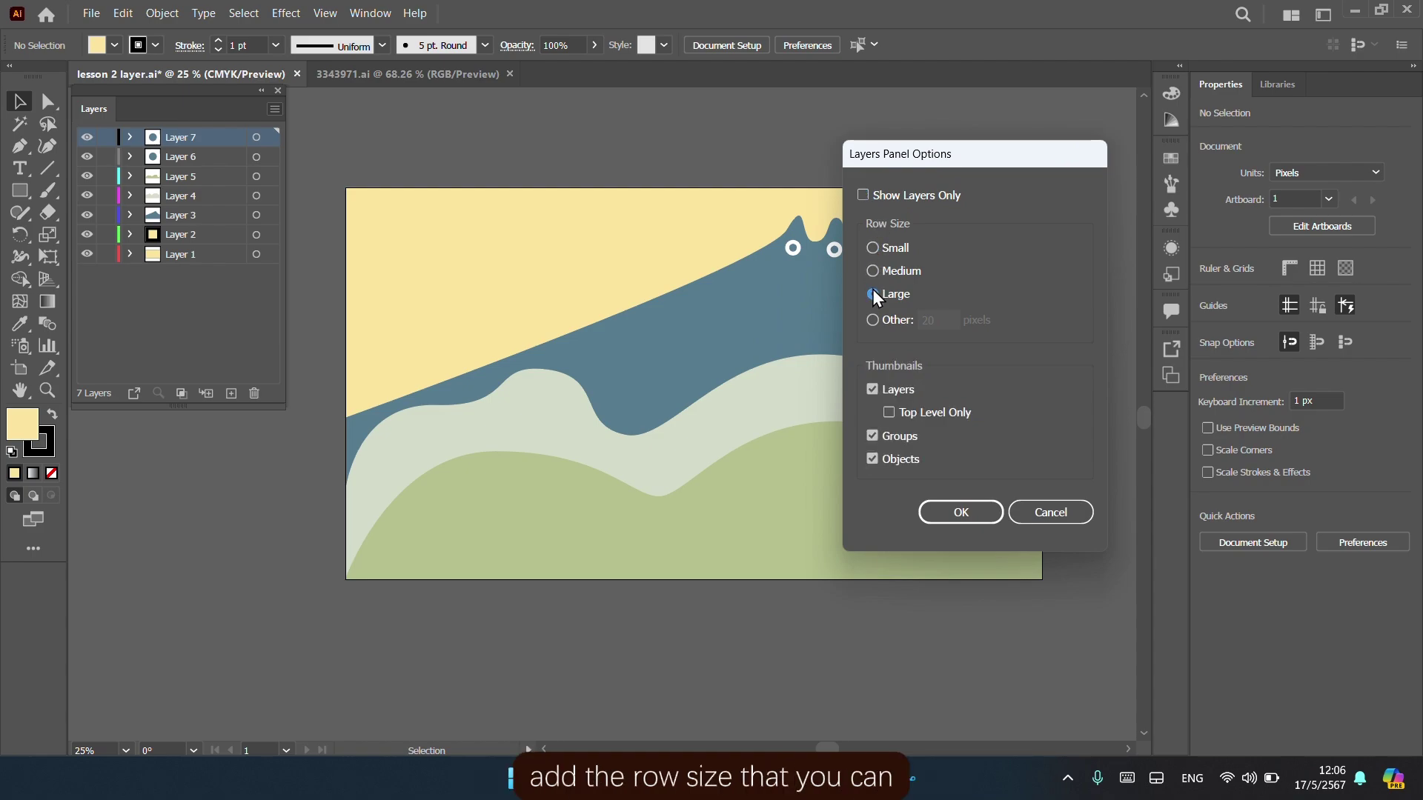
{"action": "left_click", "coordinate": [872, 319]}
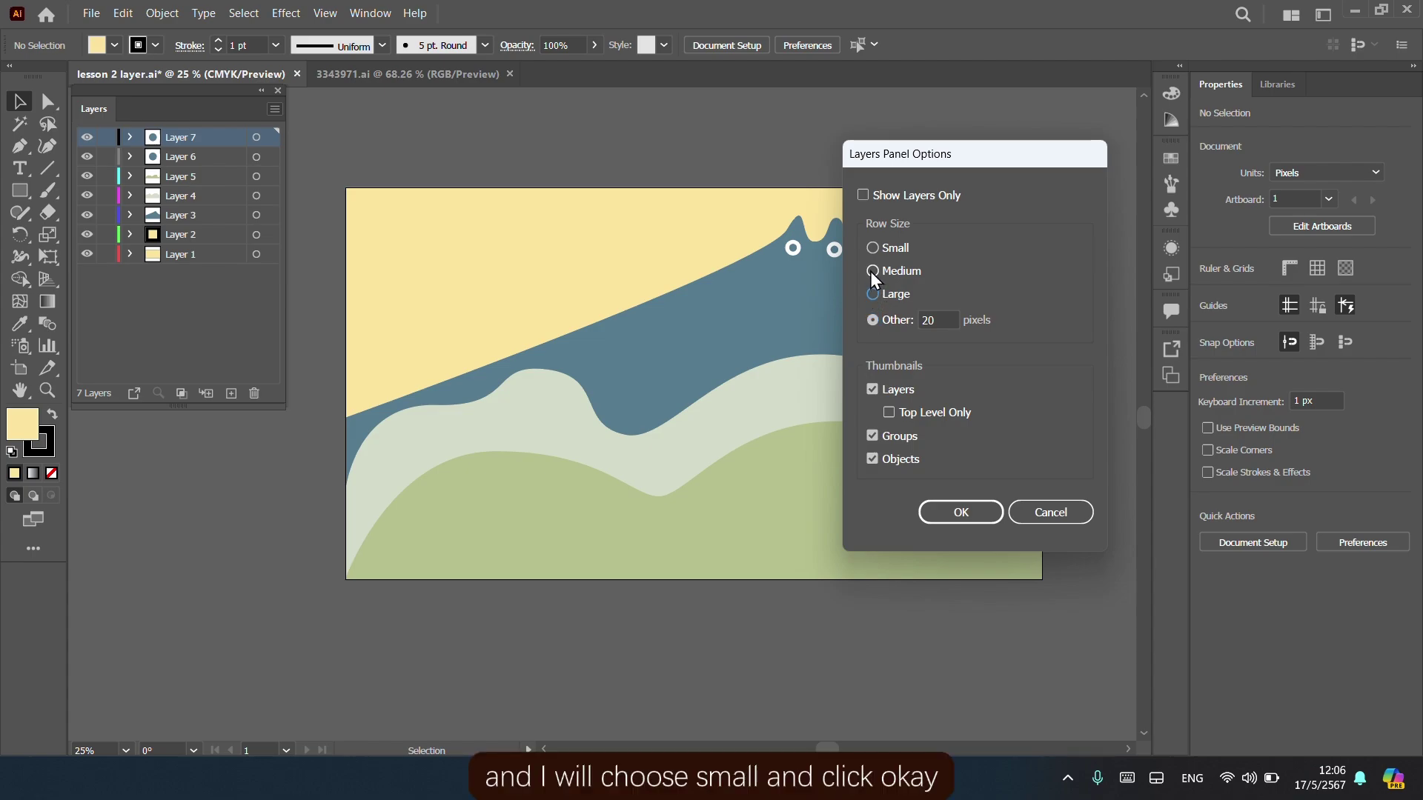
{"action": "left_click", "coordinate": [874, 248]}
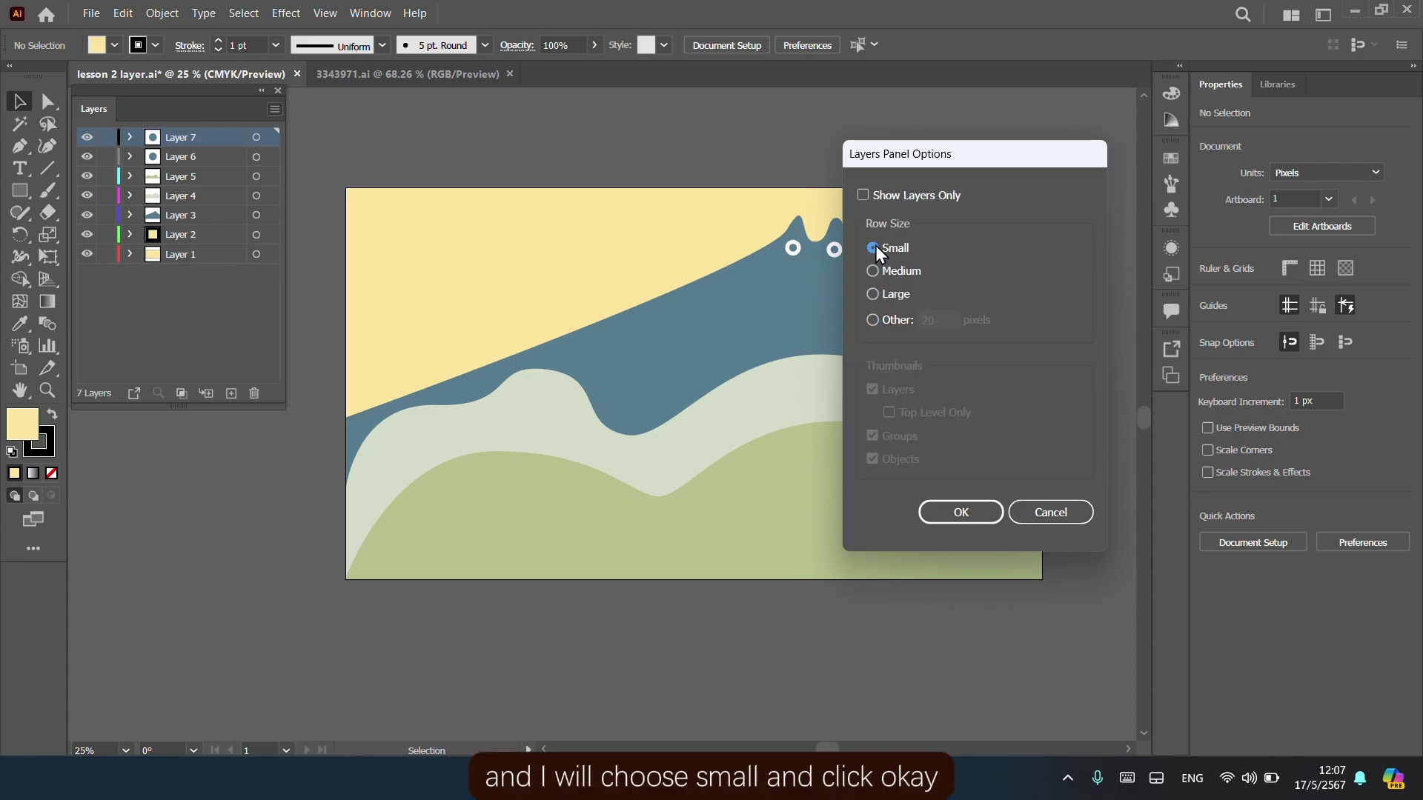
{"action": "left_click", "coordinate": [956, 513]}
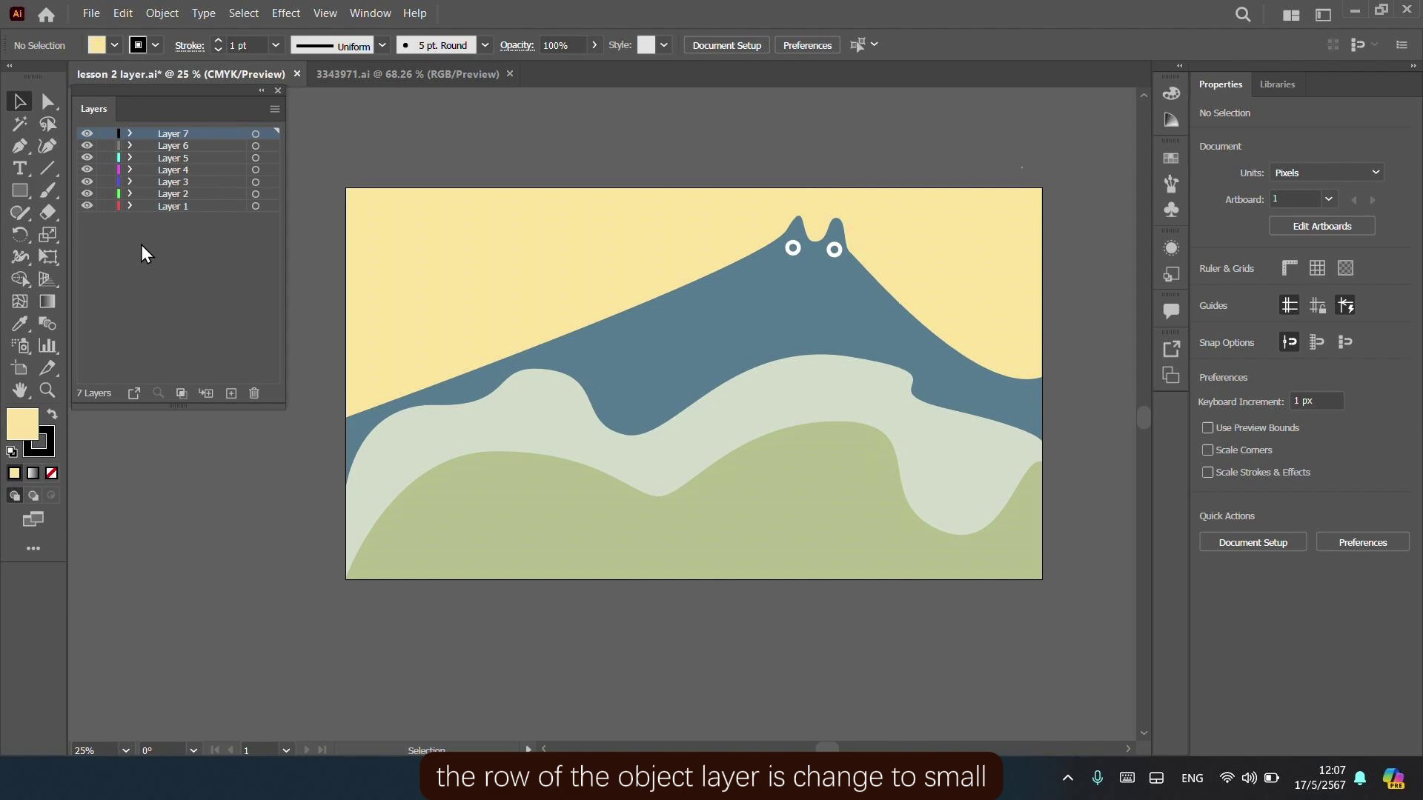
Set the Layers panel's row size to Large, and reopen the panel options
{"action": "left_click", "coordinate": [274, 109]}
{"action": "left_click", "coordinate": [361, 586]}
{"action": "left_click", "coordinate": [888, 294]}
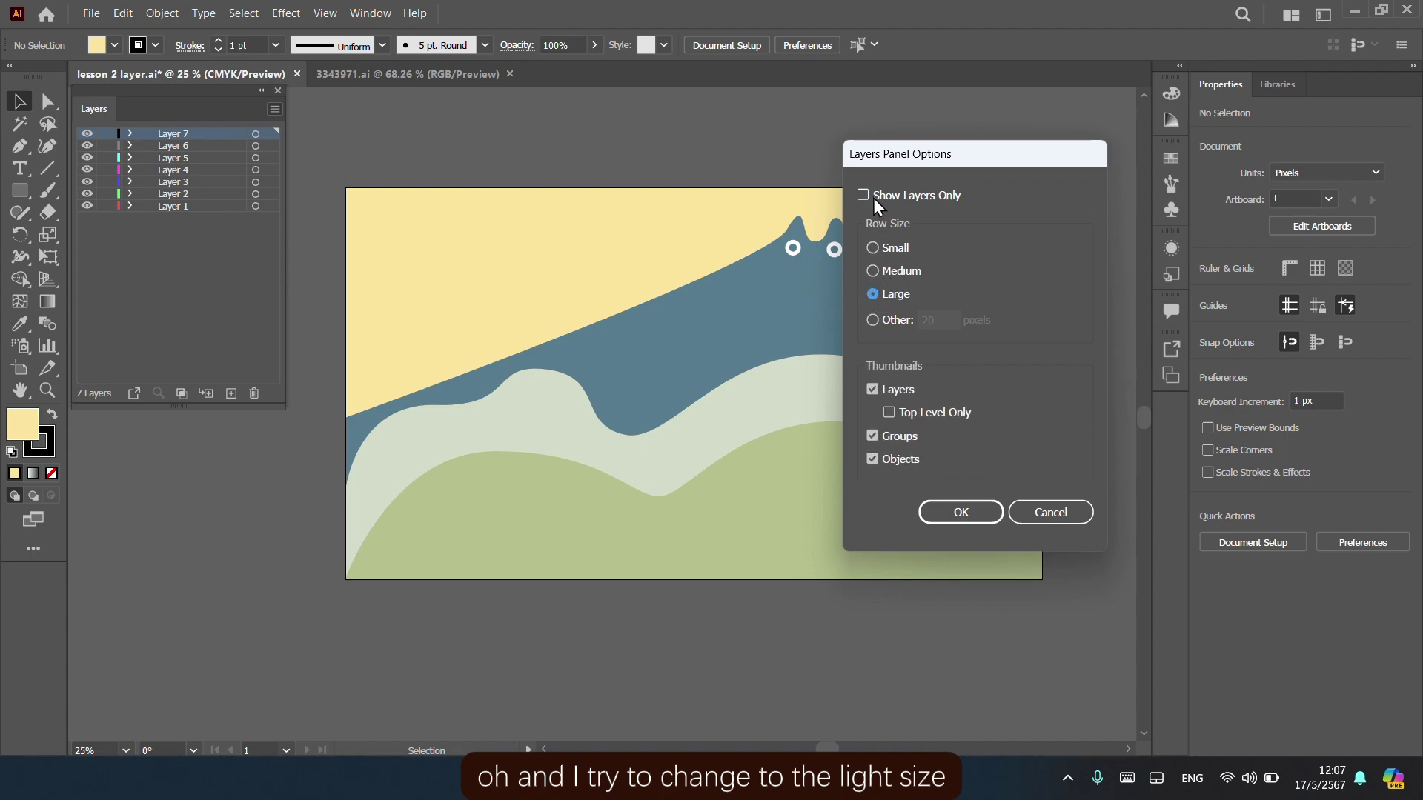
{"action": "left_click", "coordinate": [985, 512]}
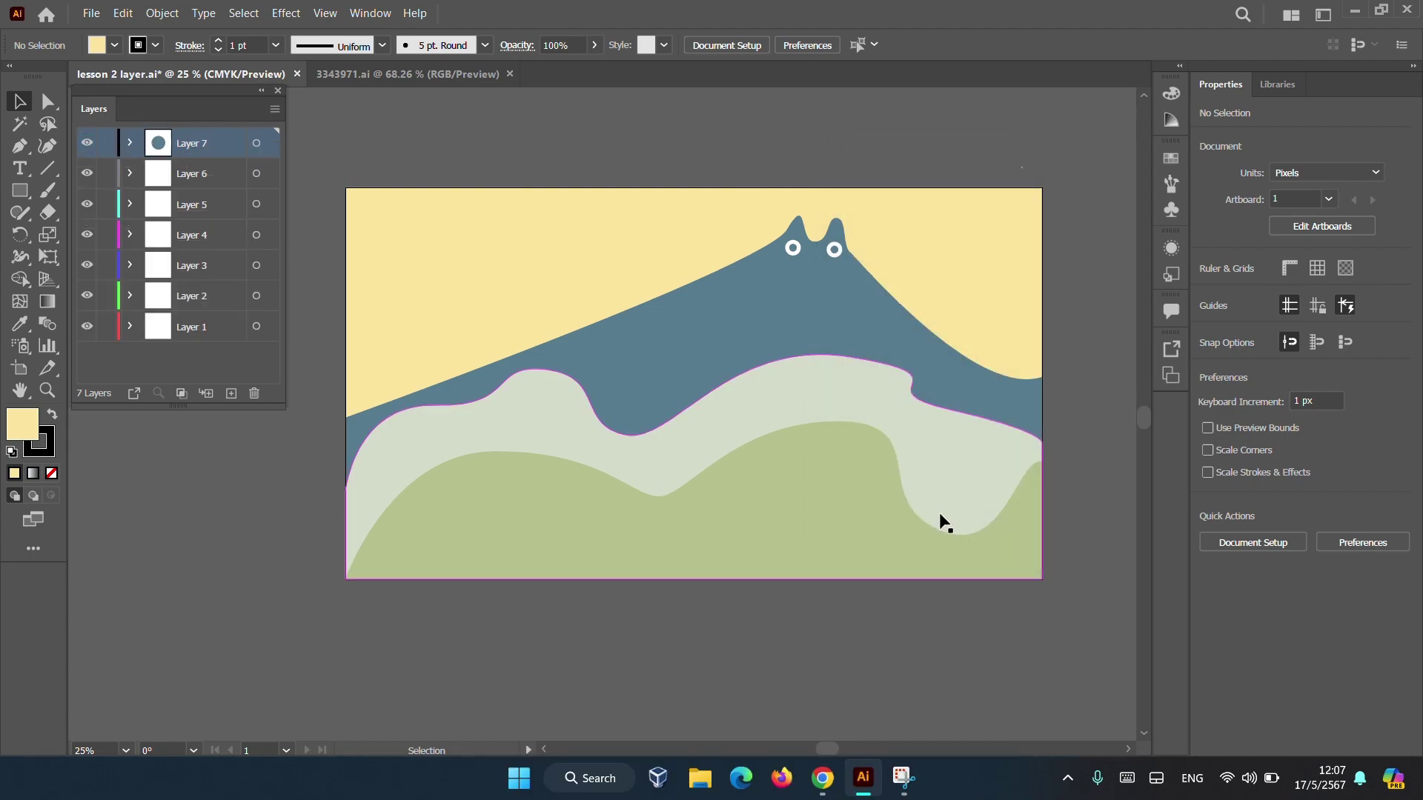
{"action": "left_click", "coordinate": [274, 109]}
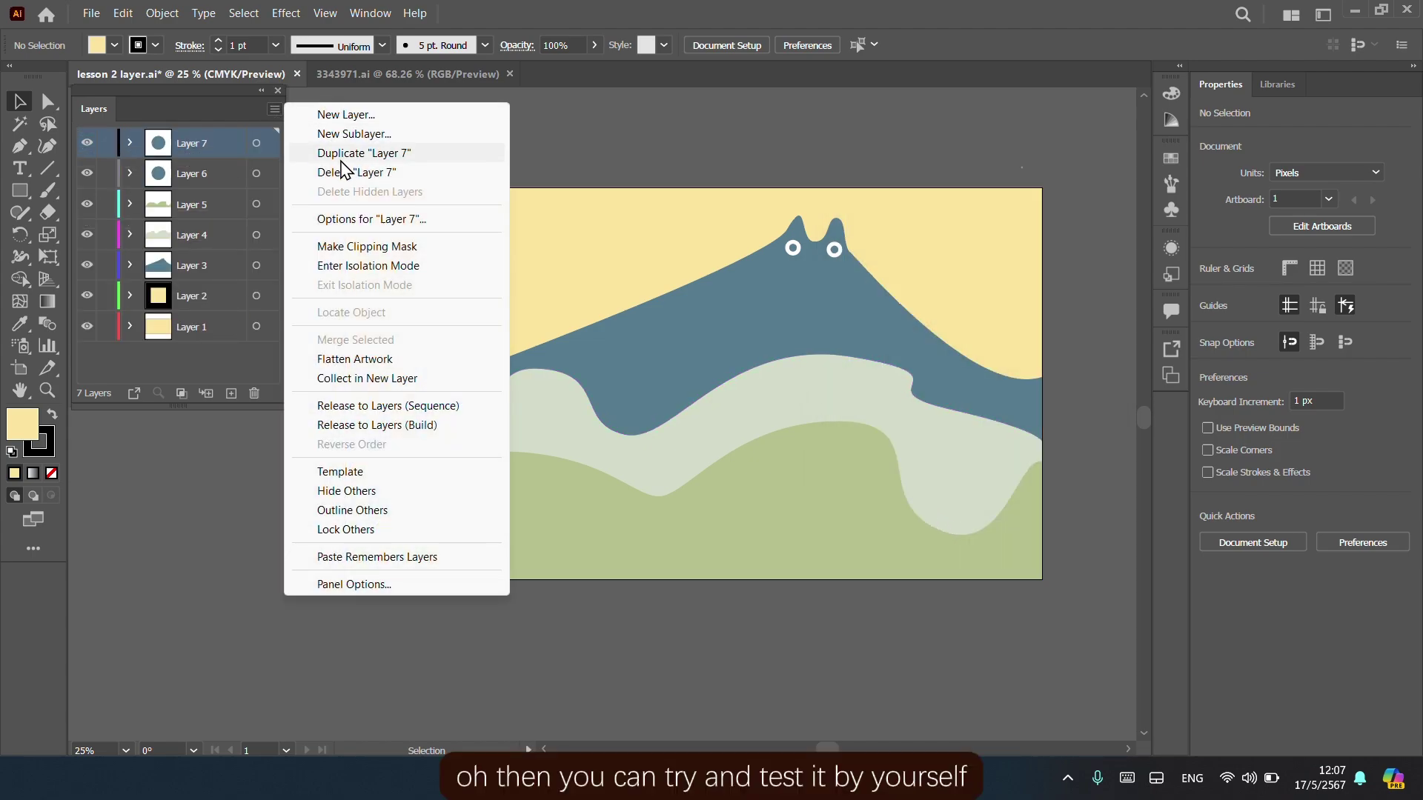
{"action": "left_click", "coordinate": [339, 585]}
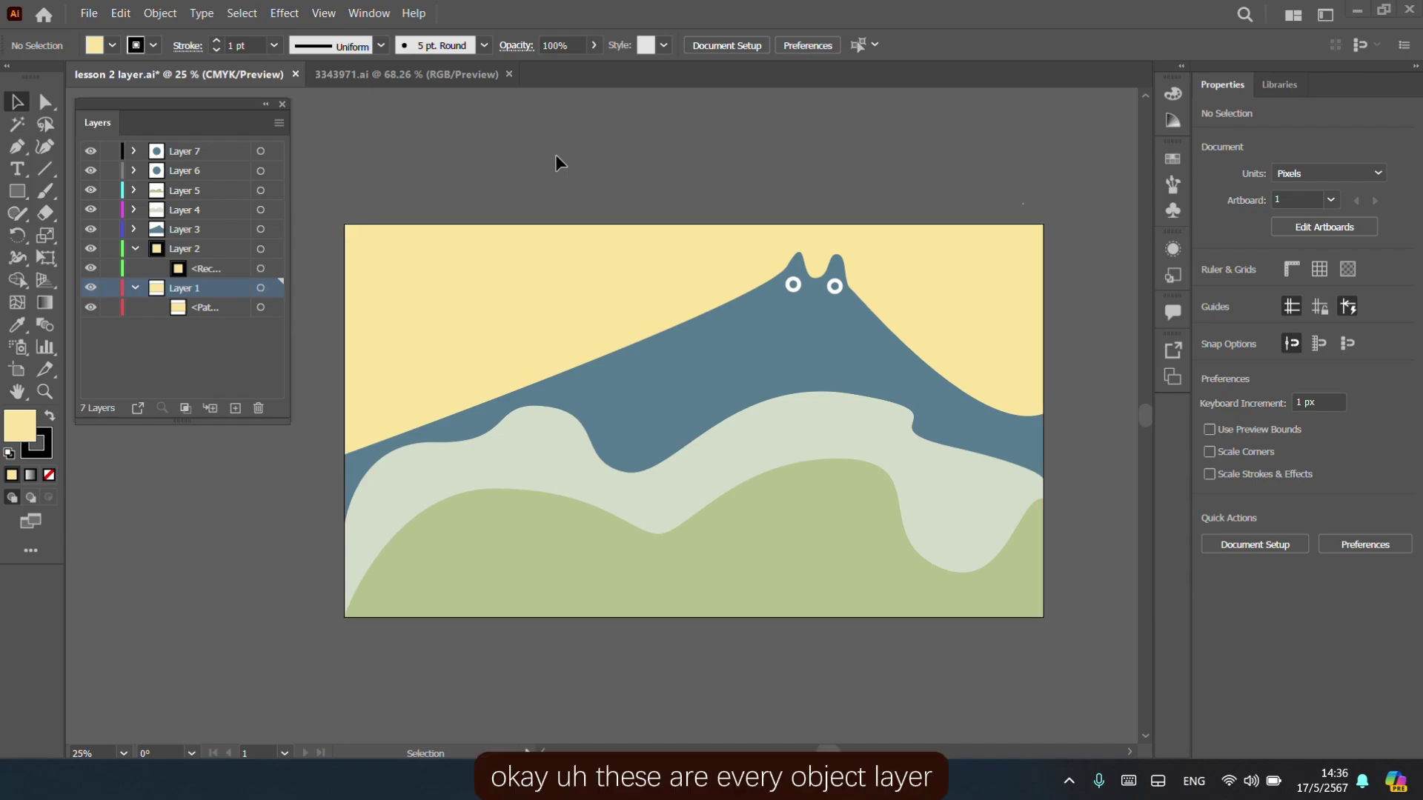
Collapse Layer 1 and Layer 2, and select the artwork of Layer 6 through the layer list
{"action": "left_click", "coordinate": [135, 288]}
{"action": "left_click", "coordinate": [136, 249]}
{"action": "left_click", "coordinate": [270, 171]}
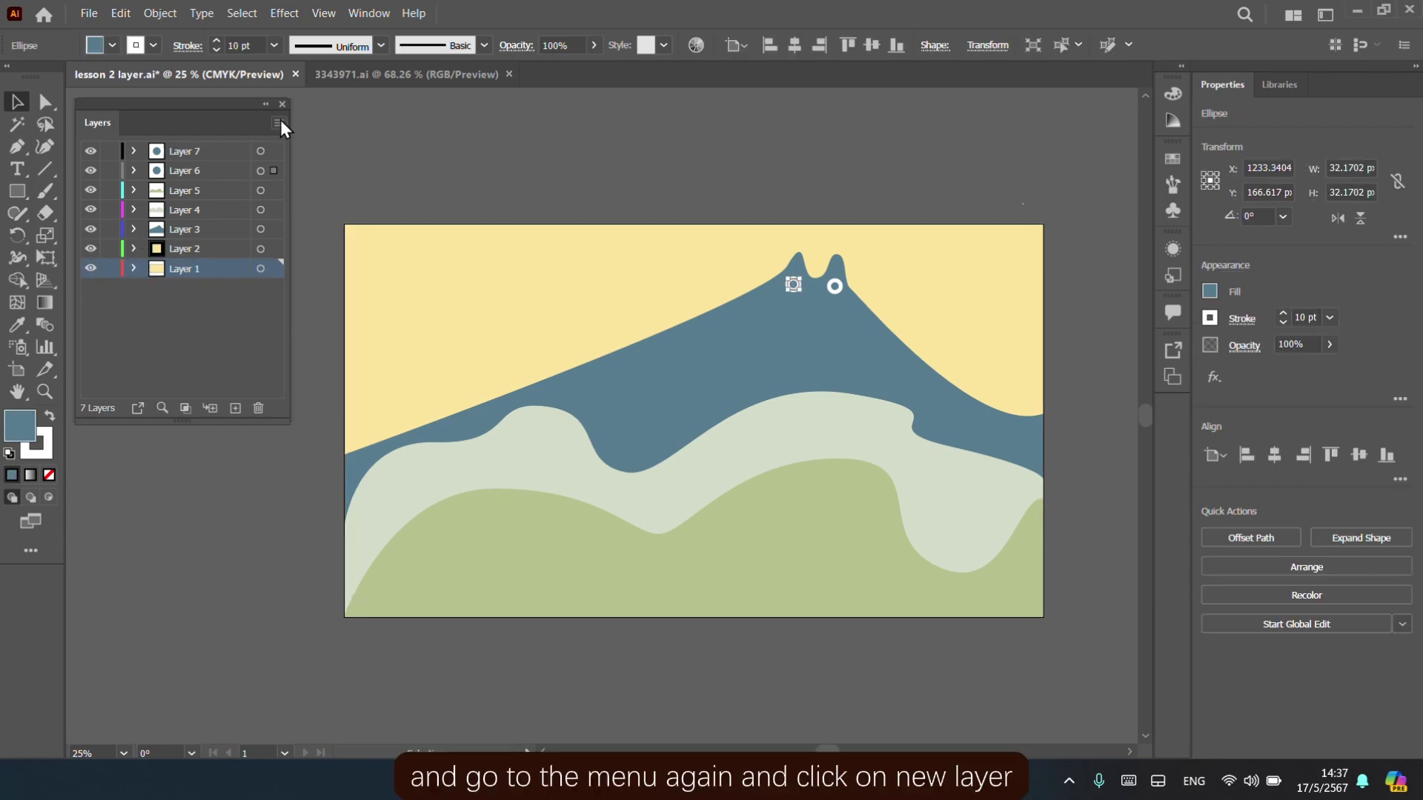
Create a new layer directly above Layer 1, trying Pink and choosing Gold as its layer colour
{"action": "left_click", "coordinate": [279, 122]}
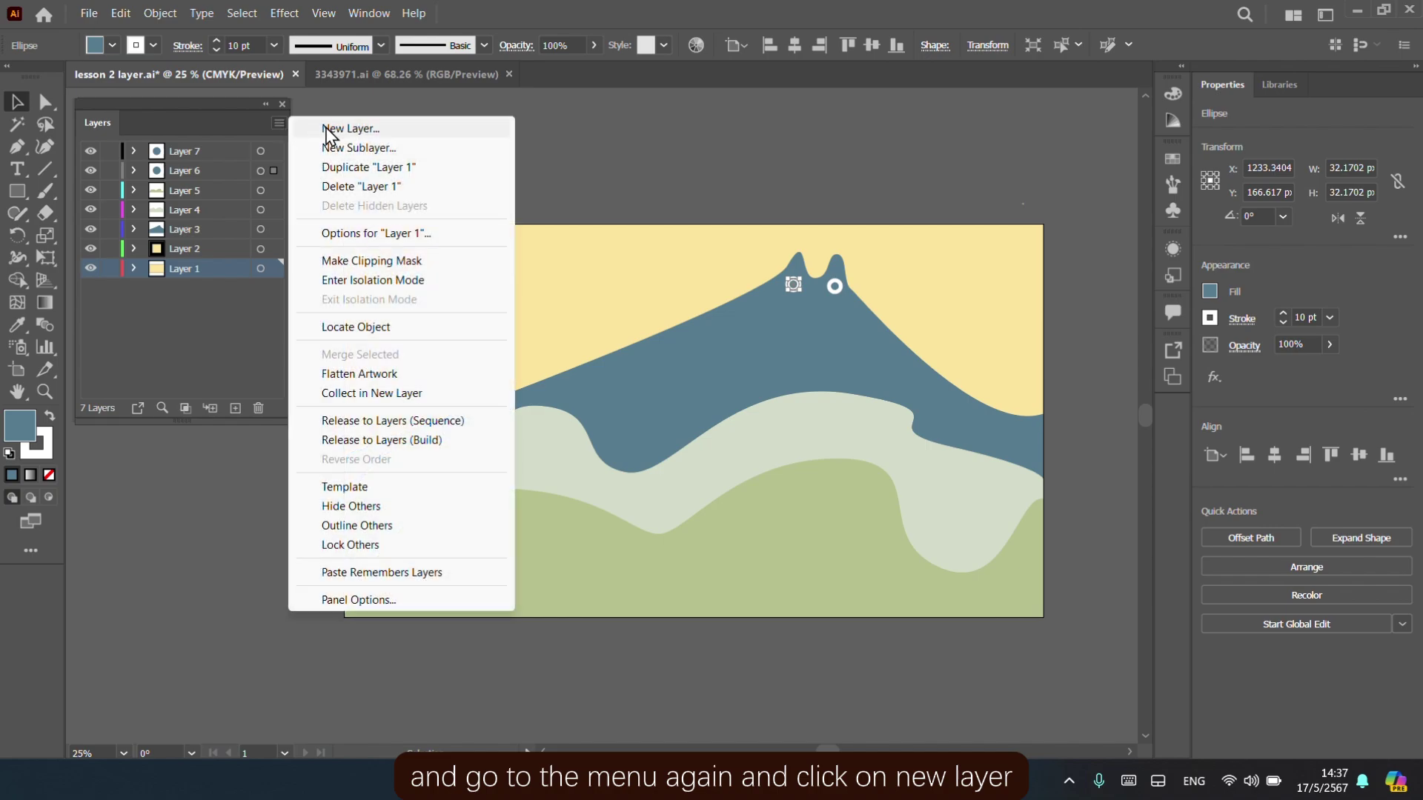
{"action": "left_click", "coordinate": [350, 129]}
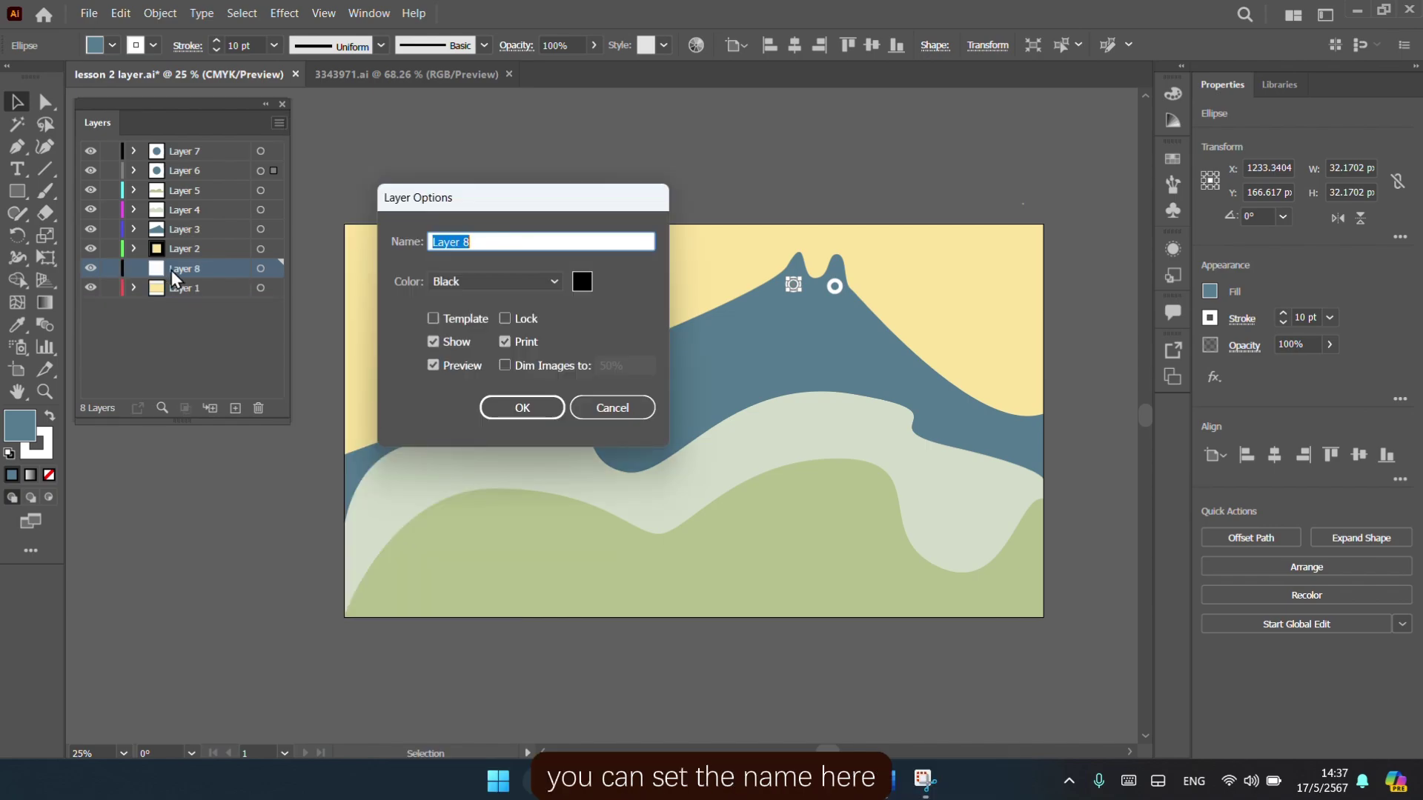
{"action": "left_click", "coordinate": [554, 282]}
{"action": "left_click", "coordinate": [474, 539]}
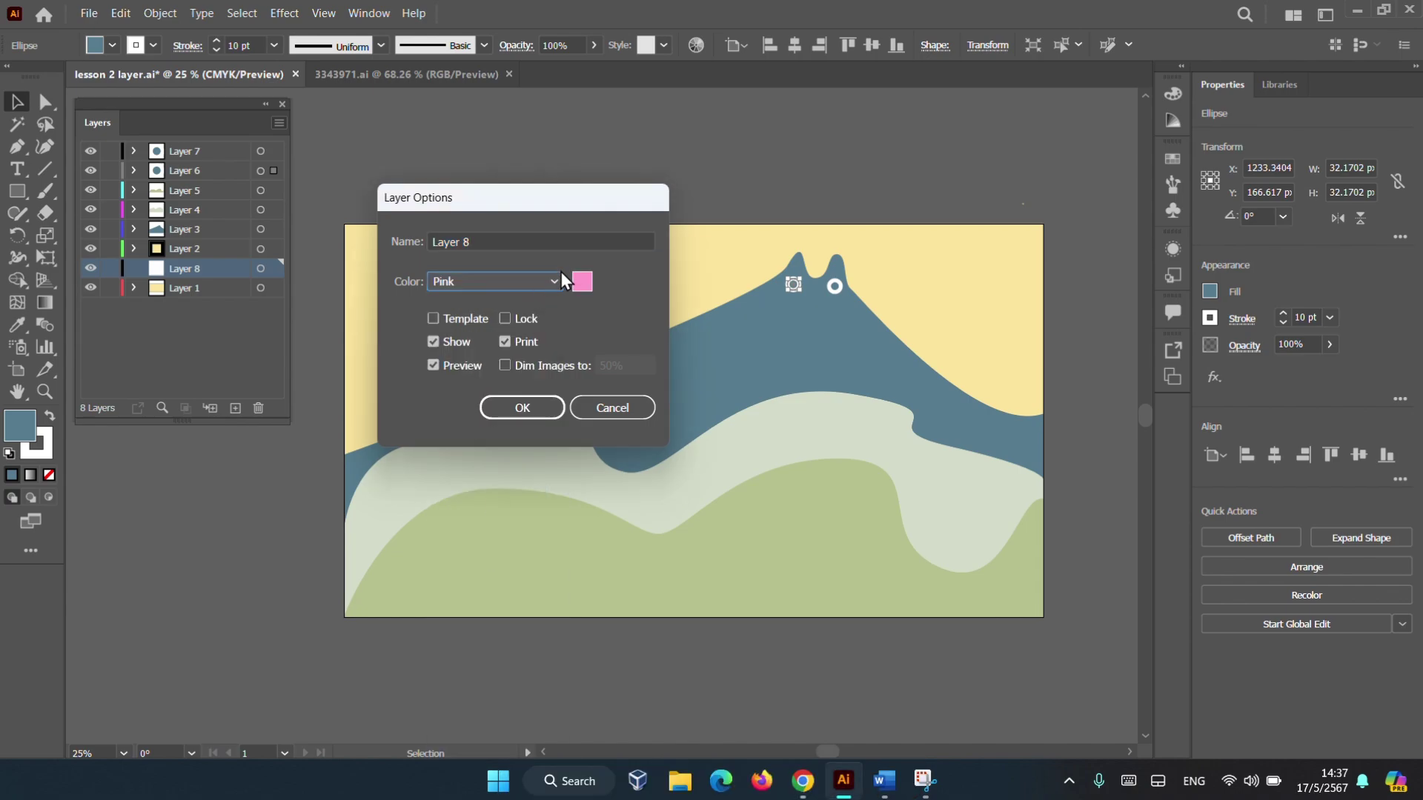
{"action": "left_click", "coordinate": [560, 274]}
{"action": "left_click", "coordinate": [483, 508]}
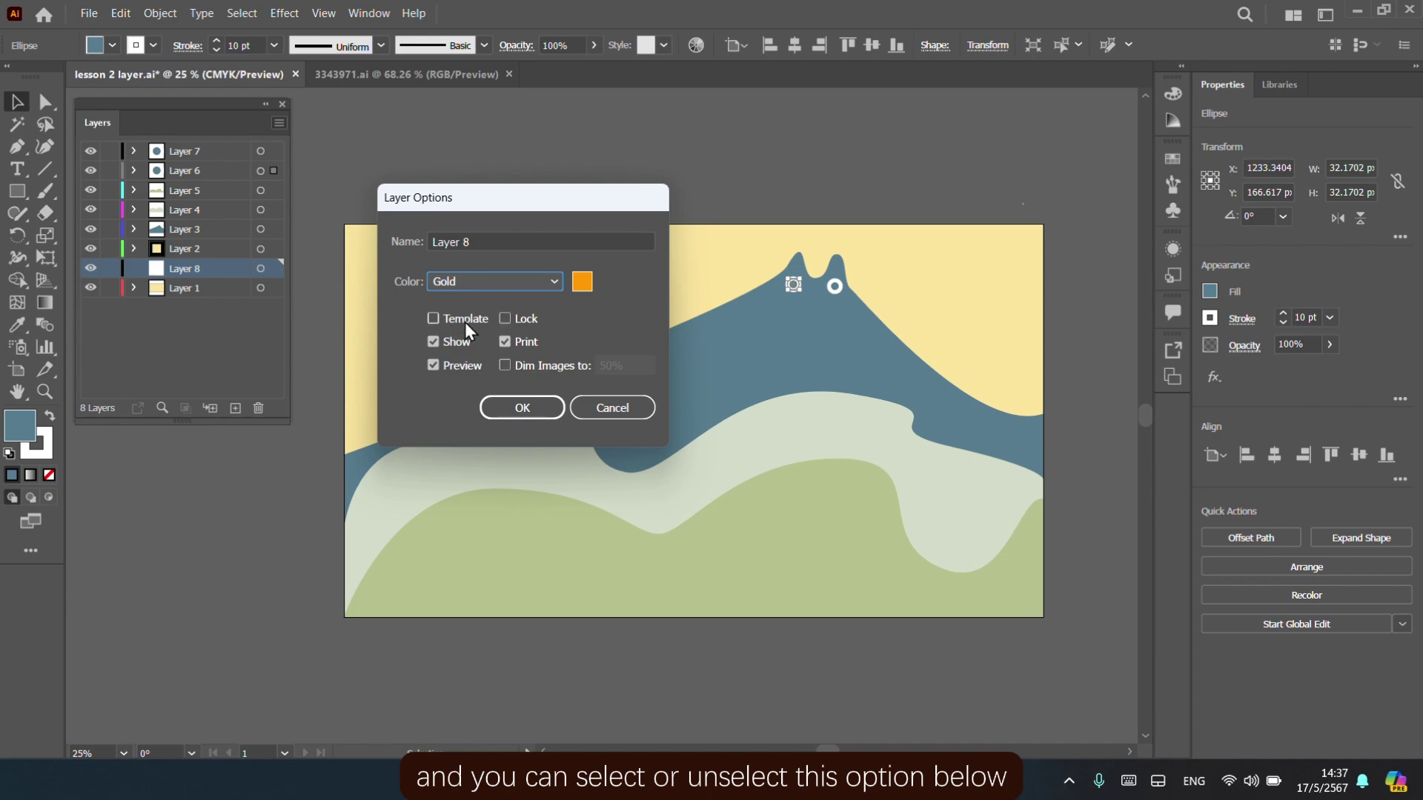
{"action": "left_click", "coordinate": [521, 411]}
Draw a rectangle about 296 by 200 px in the sky on the new layer, and set its stroke to 0
{"action": "key", "text": "m"}
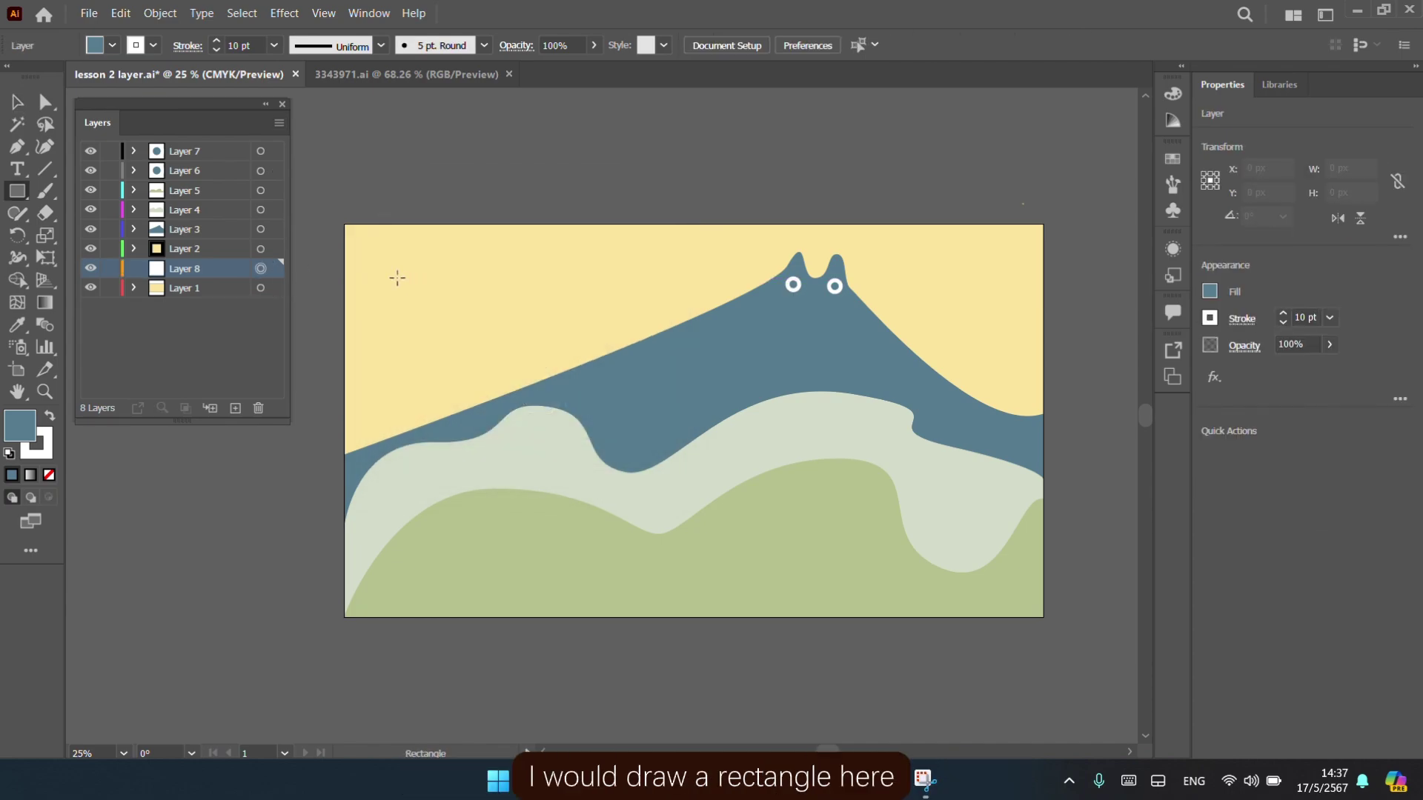
{"action": "left_click_drag", "start_coordinate": [394, 273], "coordinate": [503, 346]}
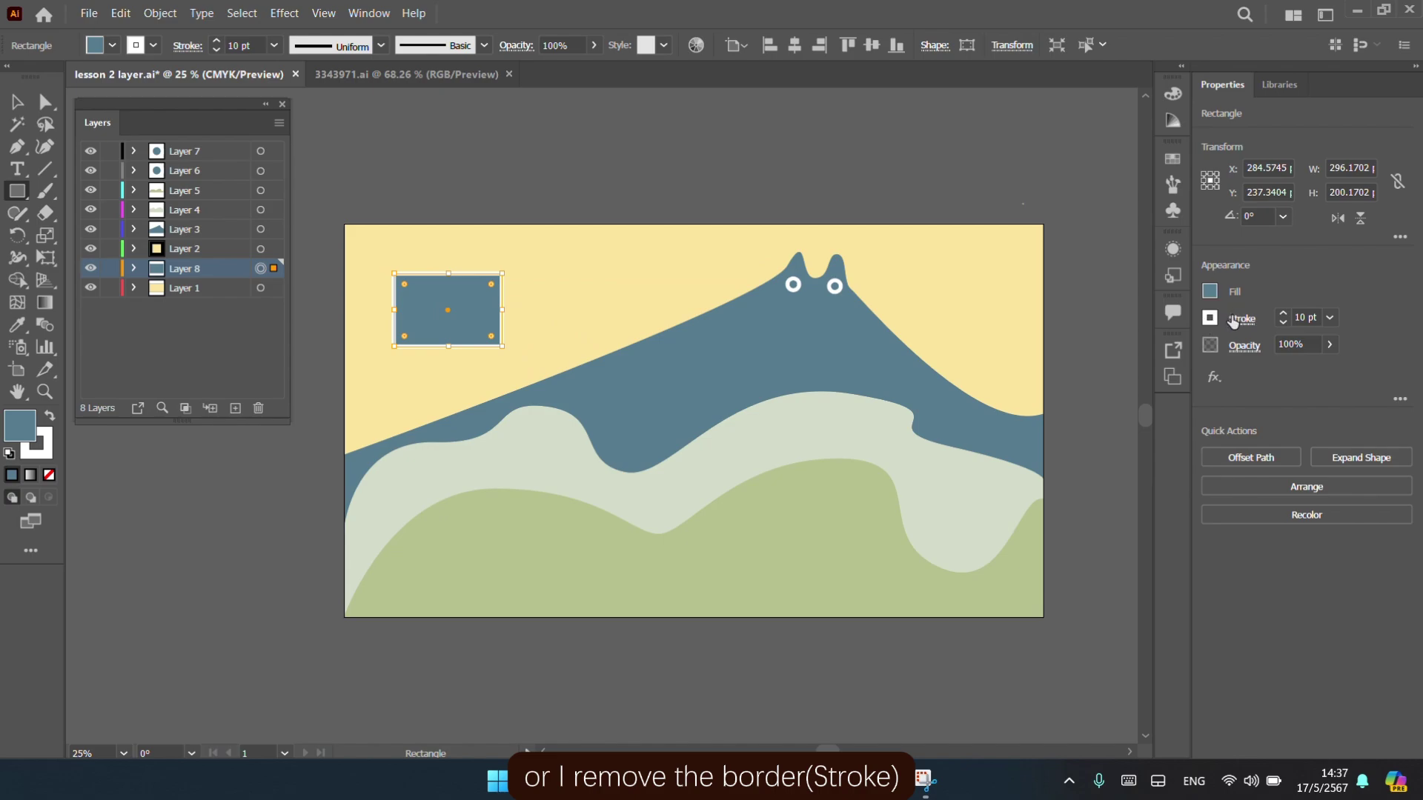
{"action": "left_click_drag", "start_coordinate": [1318, 318], "coordinate": [1282, 322]}
{"action": "type", "text": "0"}
{"action": "key", "text": "Return"}
Duplicate the rectangle so that the copy overlaps it, offset slightly down and to its right
{"action": "key", "text": "v"}
{"action": "left_click", "coordinate": [510, 298]}
{"action": "left_click", "coordinate": [443, 311]}
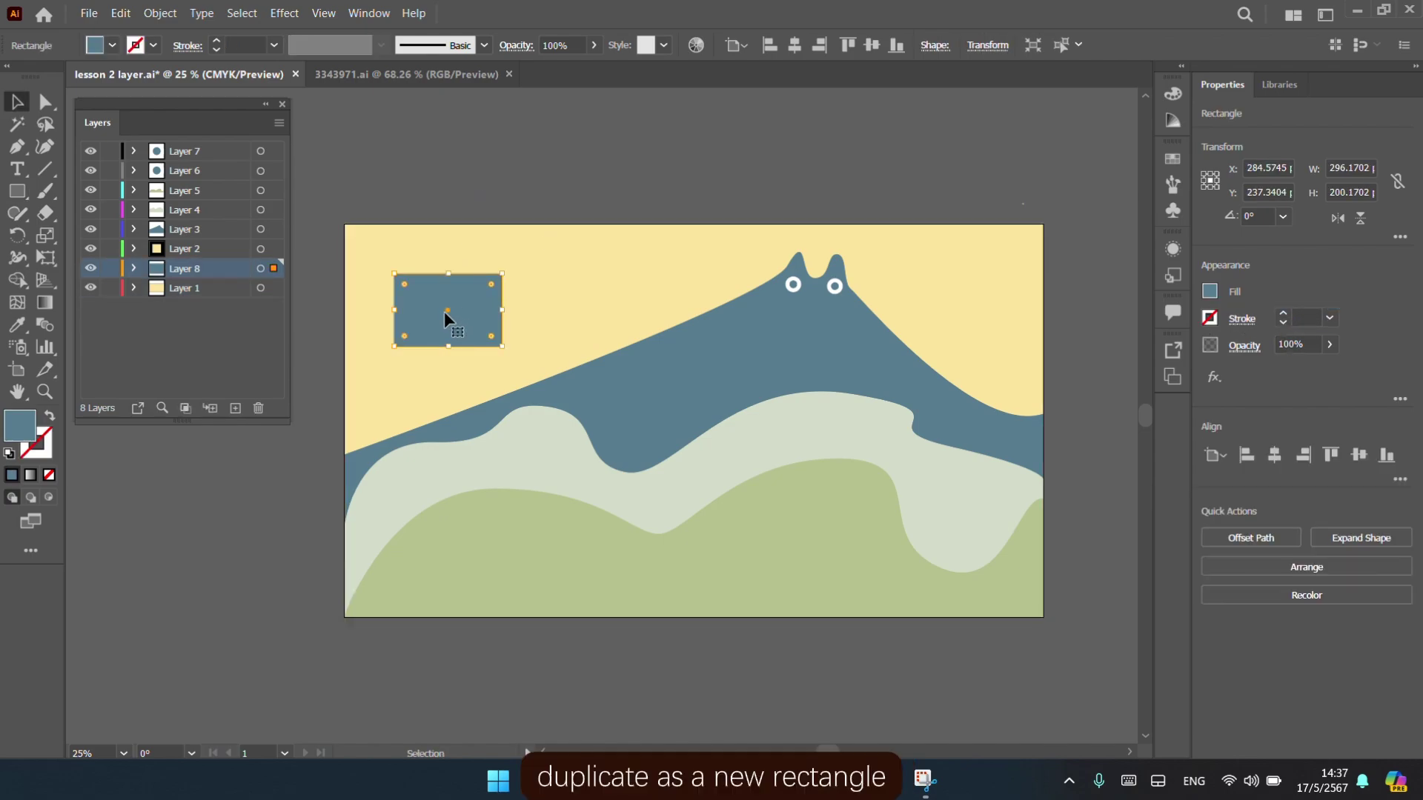
{"action": "mouse_move", "coordinate": [444, 312]}
{"action": "left_mouse_down"}
{"action": "mouse_move", "coordinate": [532, 303]}
{"action": "mouse_move", "coordinate": [510, 290]}
{"action": "mouse_move", "coordinate": [522, 280]}
{"action": "mouse_move", "coordinate": [497, 293]}
{"action": "mouse_move", "coordinate": [489, 326]}
{"action": "left_mouse_up"}
{"action": "left_click", "coordinate": [649, 254]}
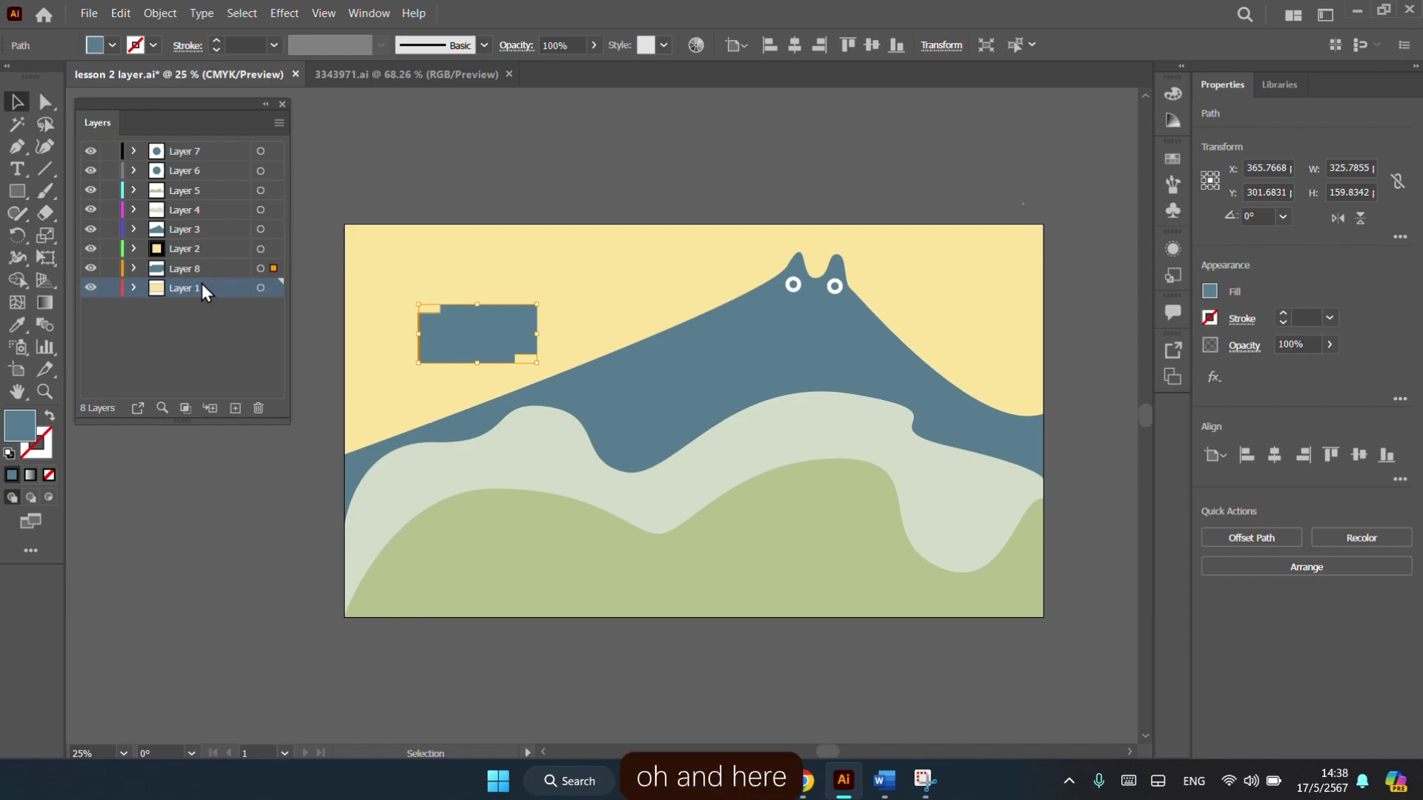
Create a sublayer named "sublayer 1" inside Layer 1
{"action": "left_click", "coordinate": [279, 122]}
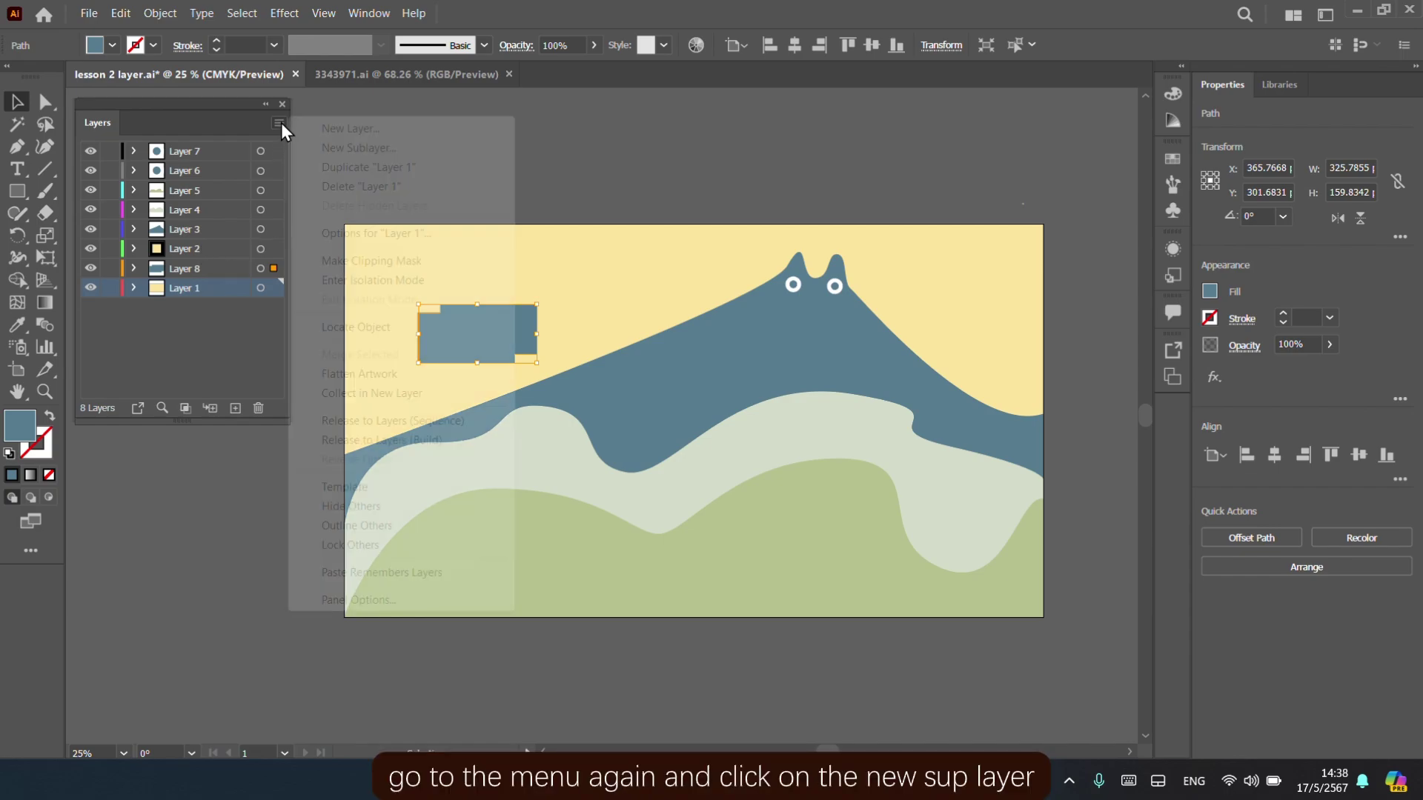
{"action": "left_click", "coordinate": [332, 153]}
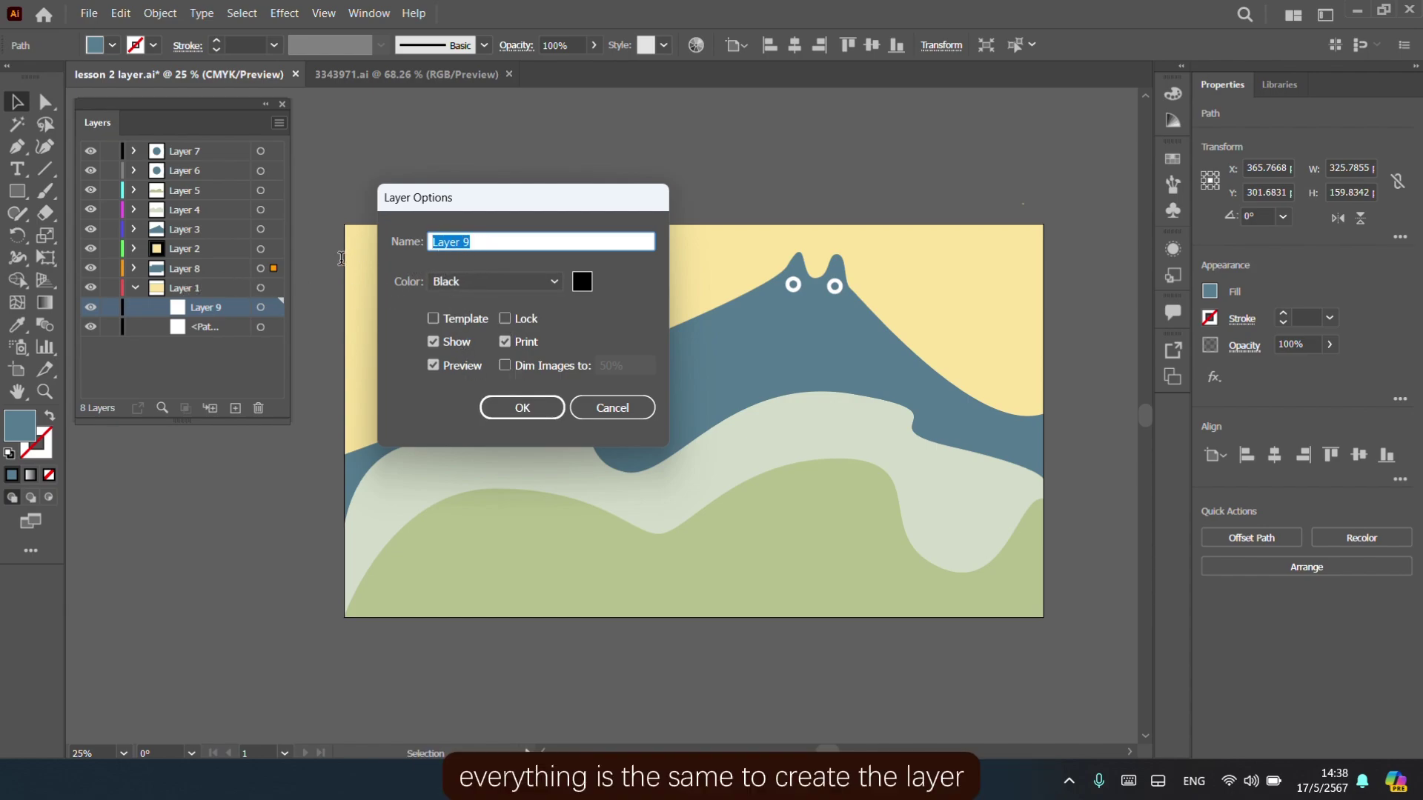
{"action": "type", "text": "sublayer 1"}
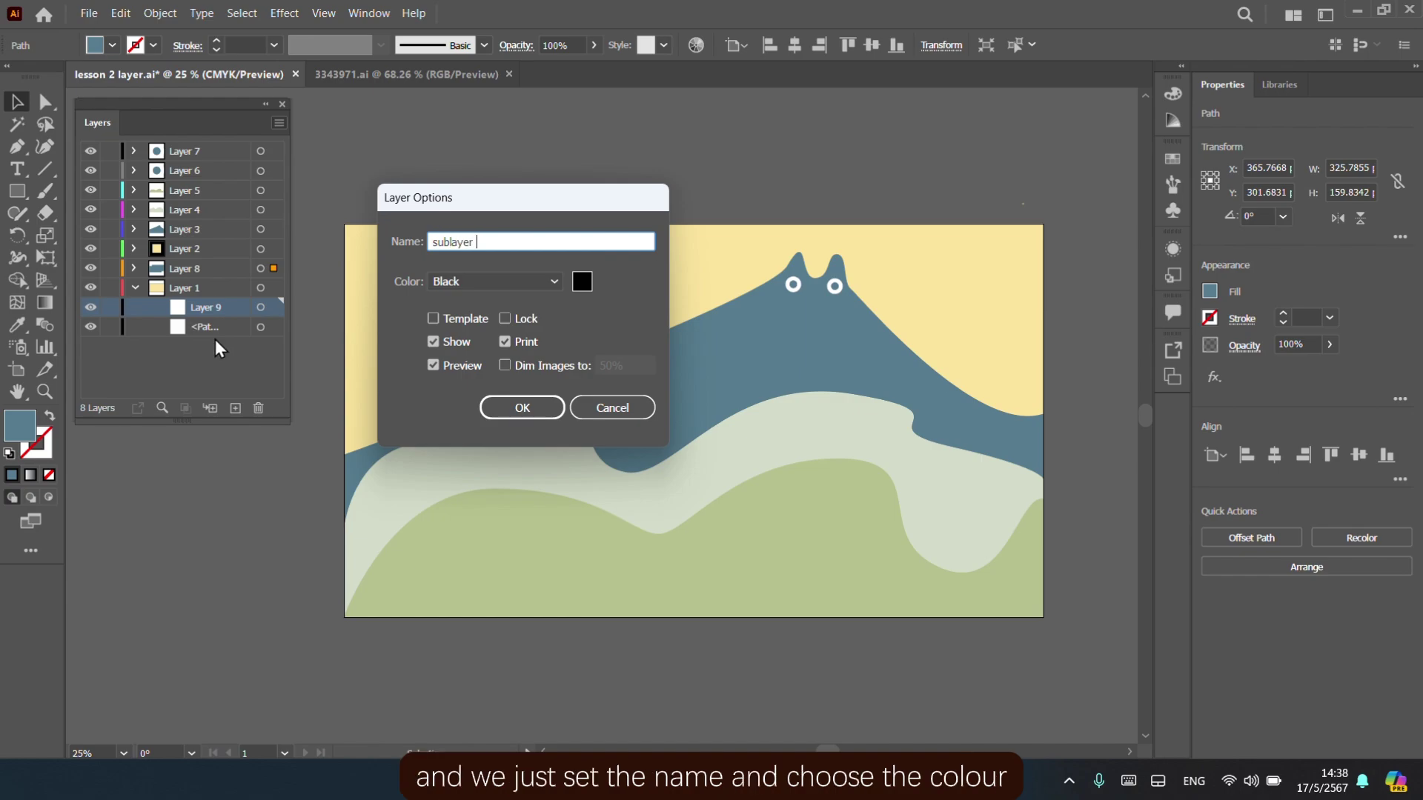
{"action": "left_click", "coordinate": [521, 409]}
Draw an ellipse about 172 by 219 px in the sky on the sublayer, and shift it slightly up and to the right
{"action": "key", "text": "ctrl+shift+a"}
{"action": "key", "text": "l"}
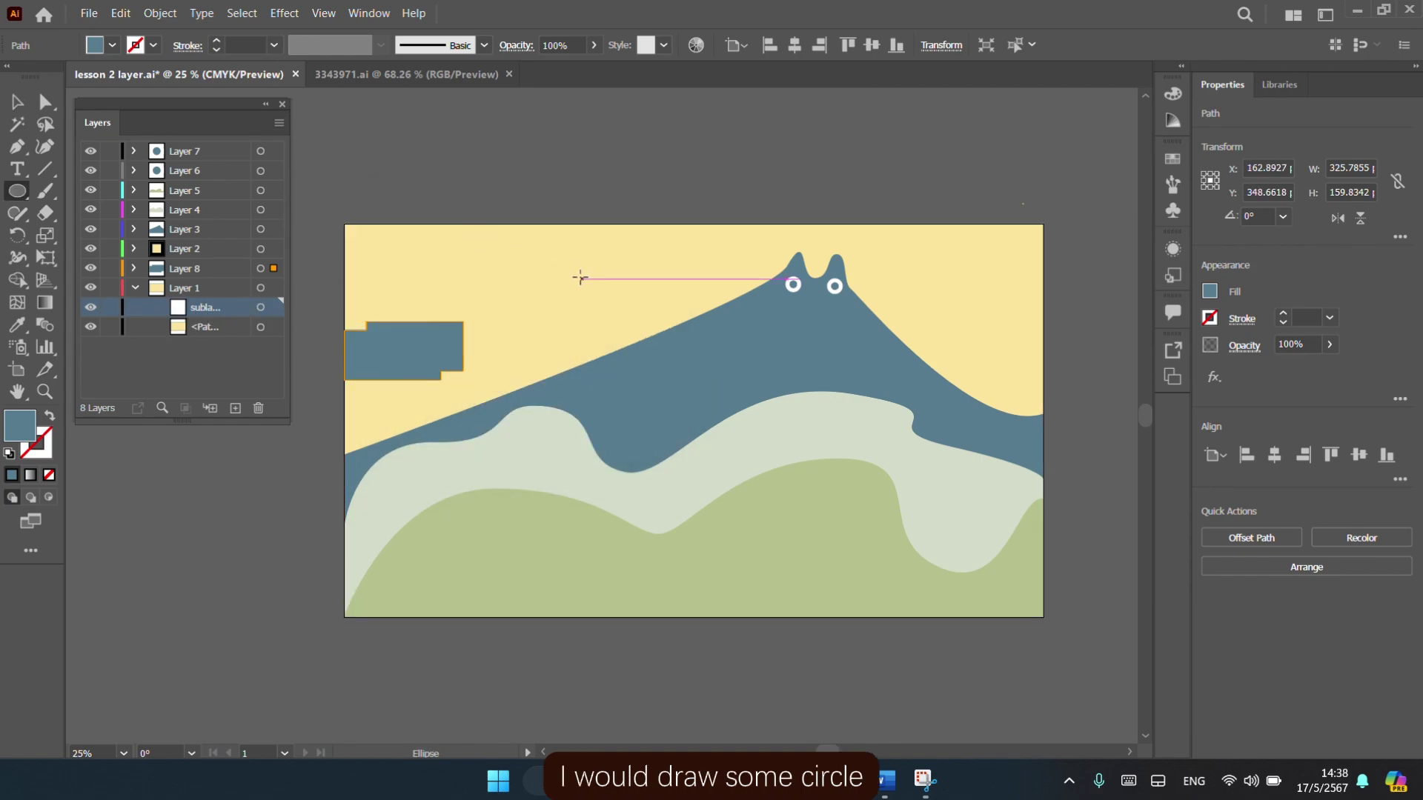
{"action": "left_click_drag", "start_coordinate": [474, 263], "coordinate": [537, 342]}
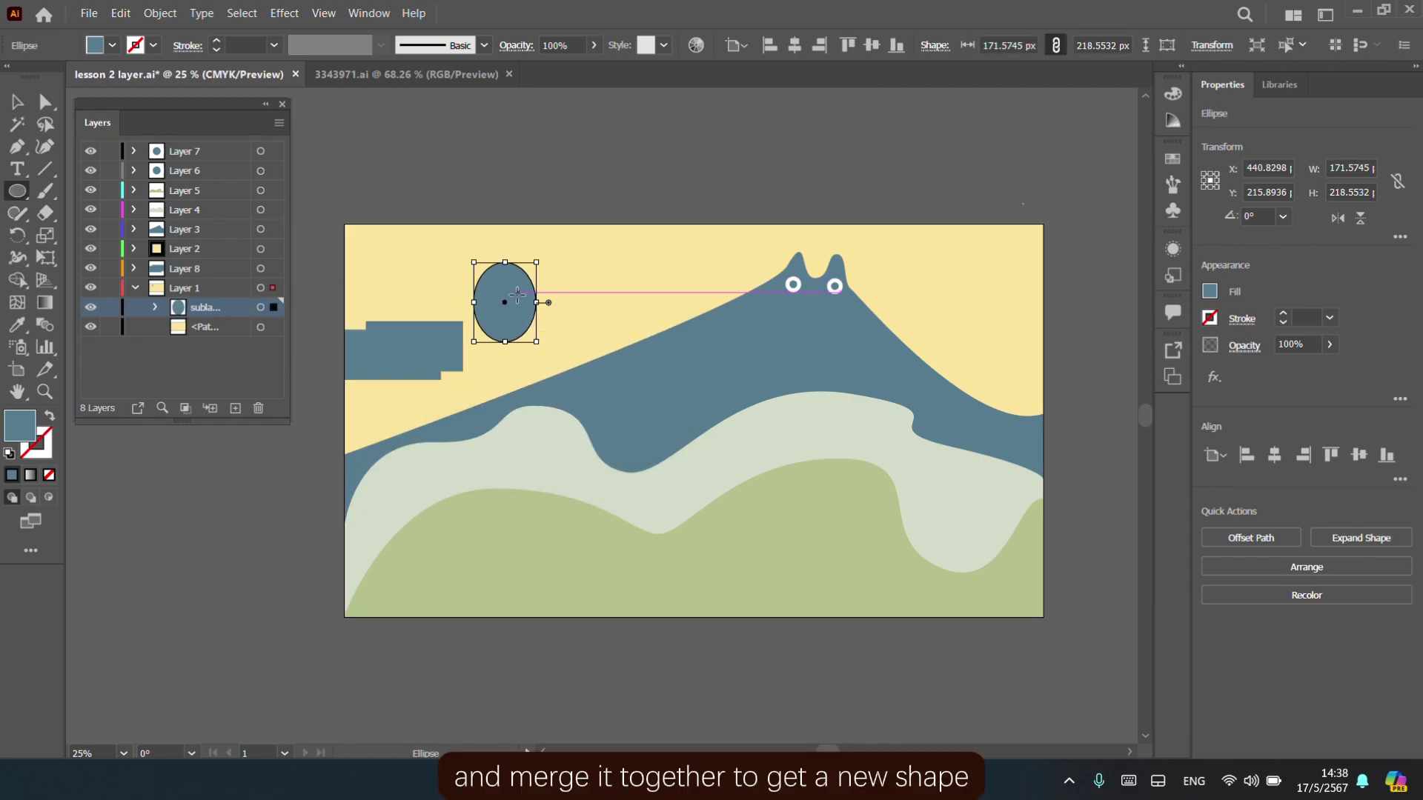
{"action": "key", "text": "v"}
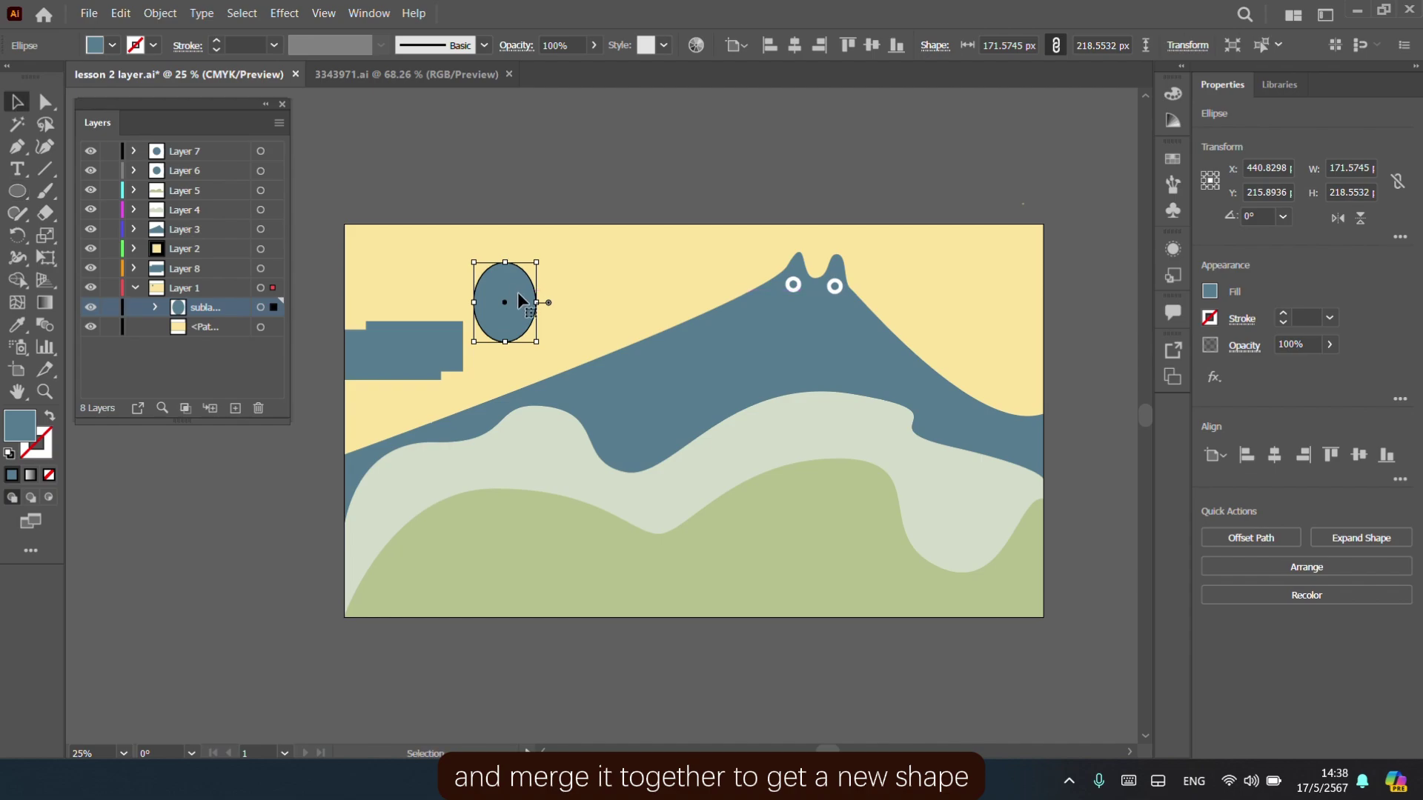
{"action": "left_click_drag", "start_coordinate": [514, 301], "coordinate": [544, 285]}
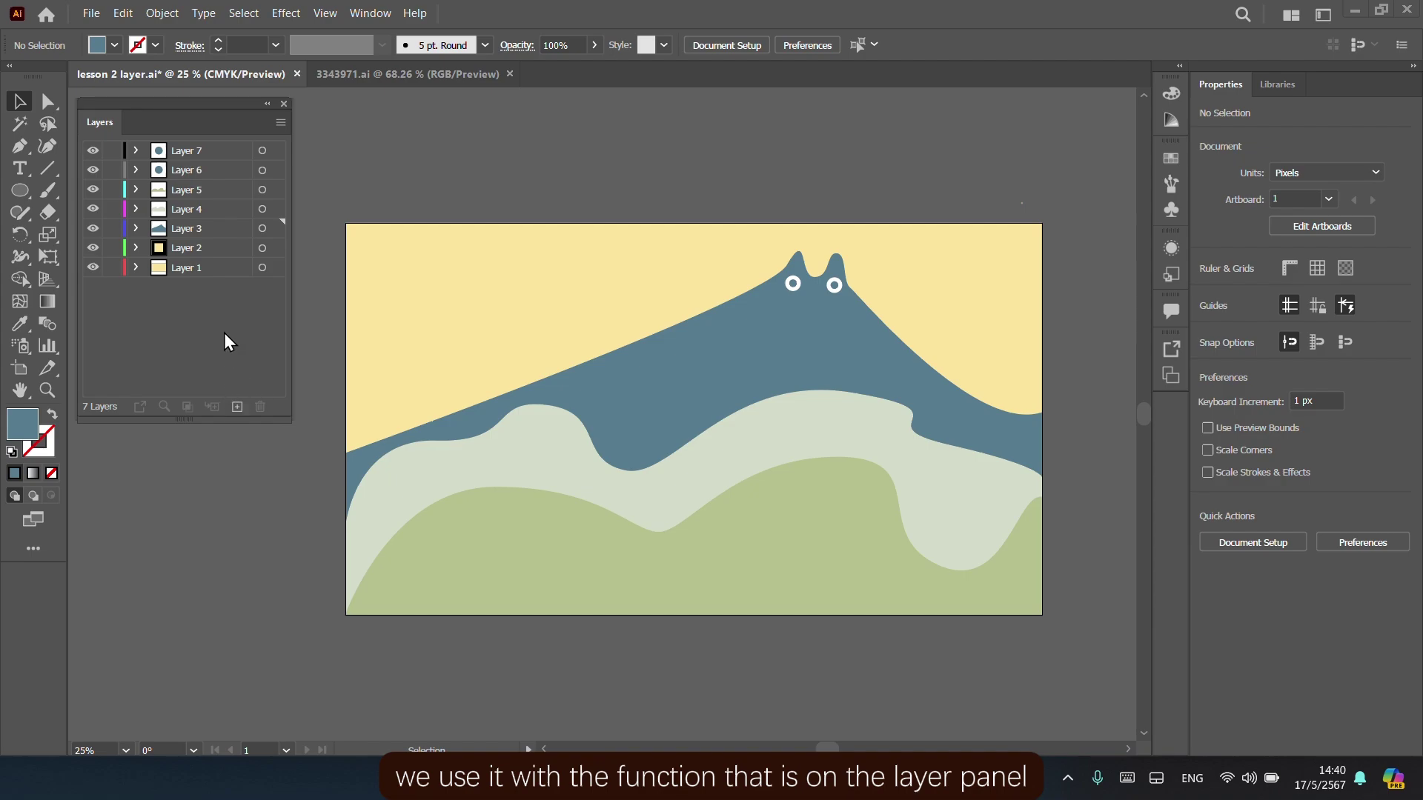
Create a new layer directly above Layer 1, and add a sublayer inside it
{"action": "left_click", "coordinate": [191, 271]}
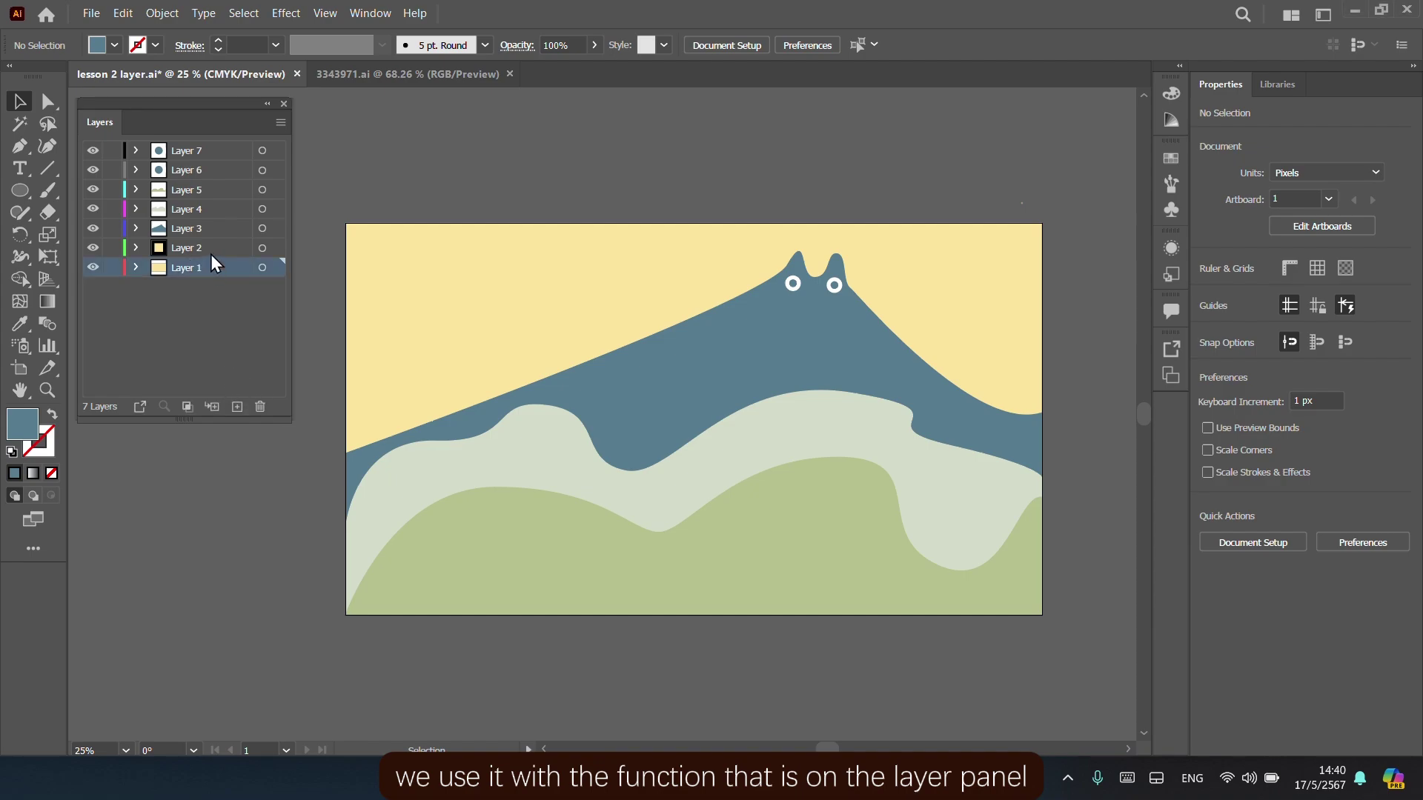
{"action": "left_click", "coordinate": [237, 407]}
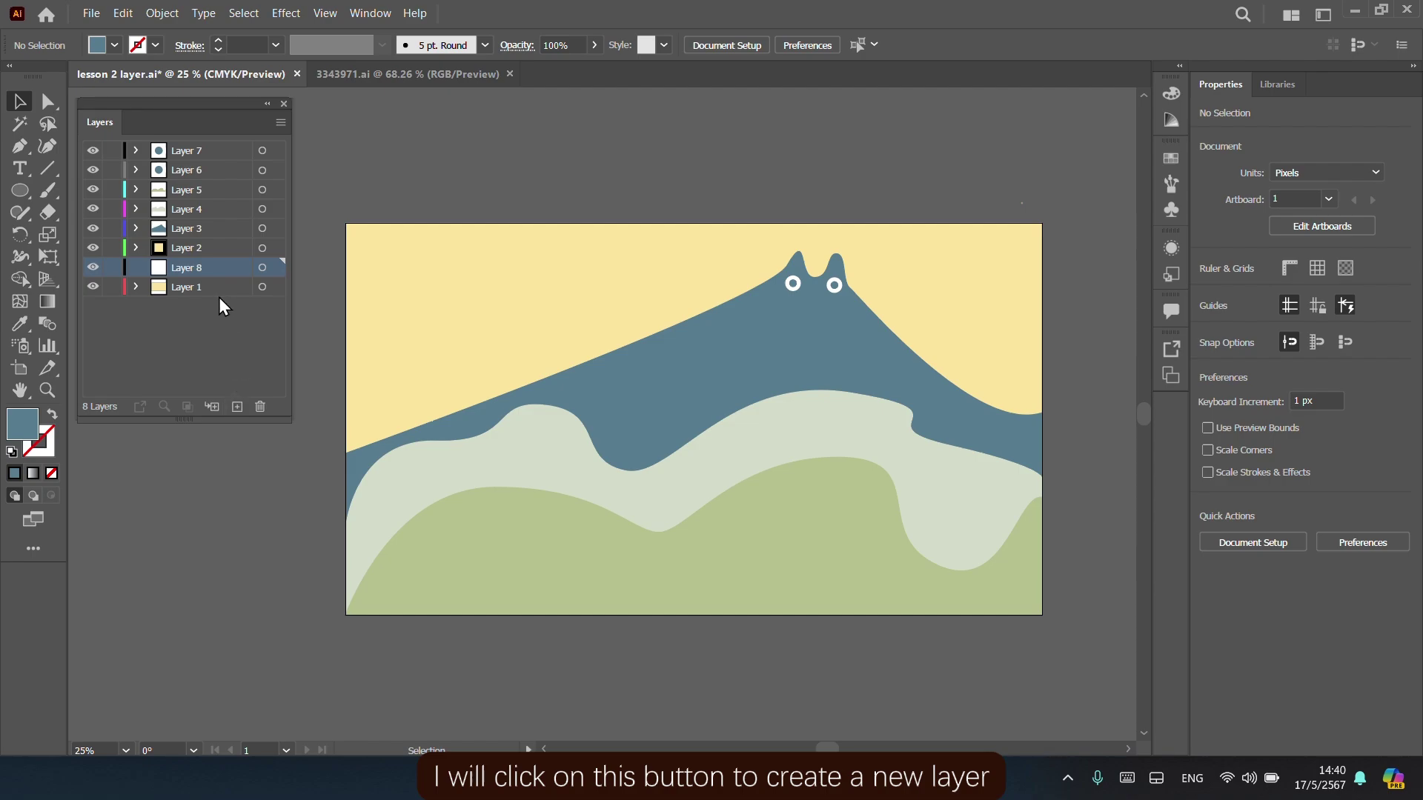
{"action": "left_click", "coordinate": [213, 408]}
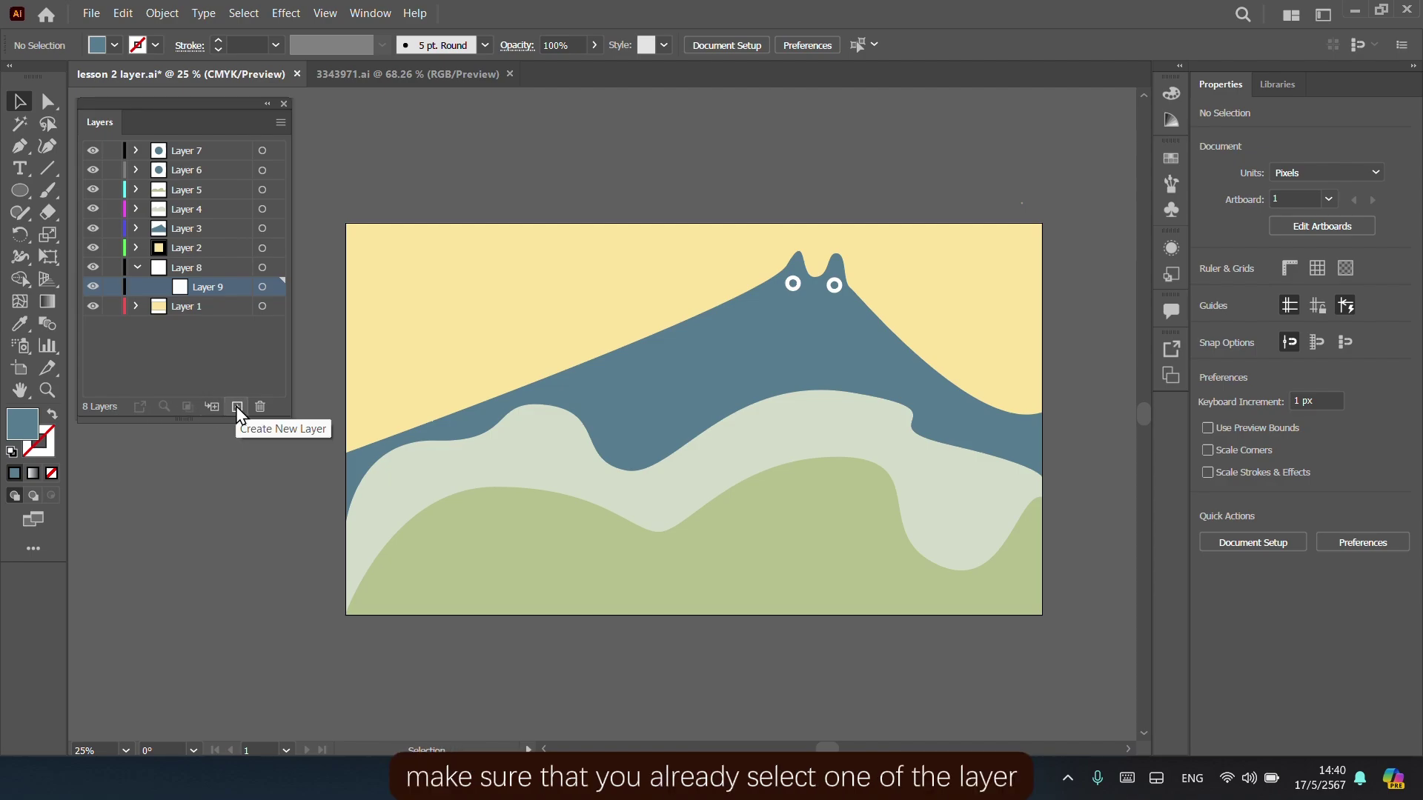
Add another layer inside Layer 8, and nest four sublayers one within the other beneath it
{"action": "left_click", "coordinate": [237, 407]}
{"action": "left_click", "coordinate": [219, 407]}
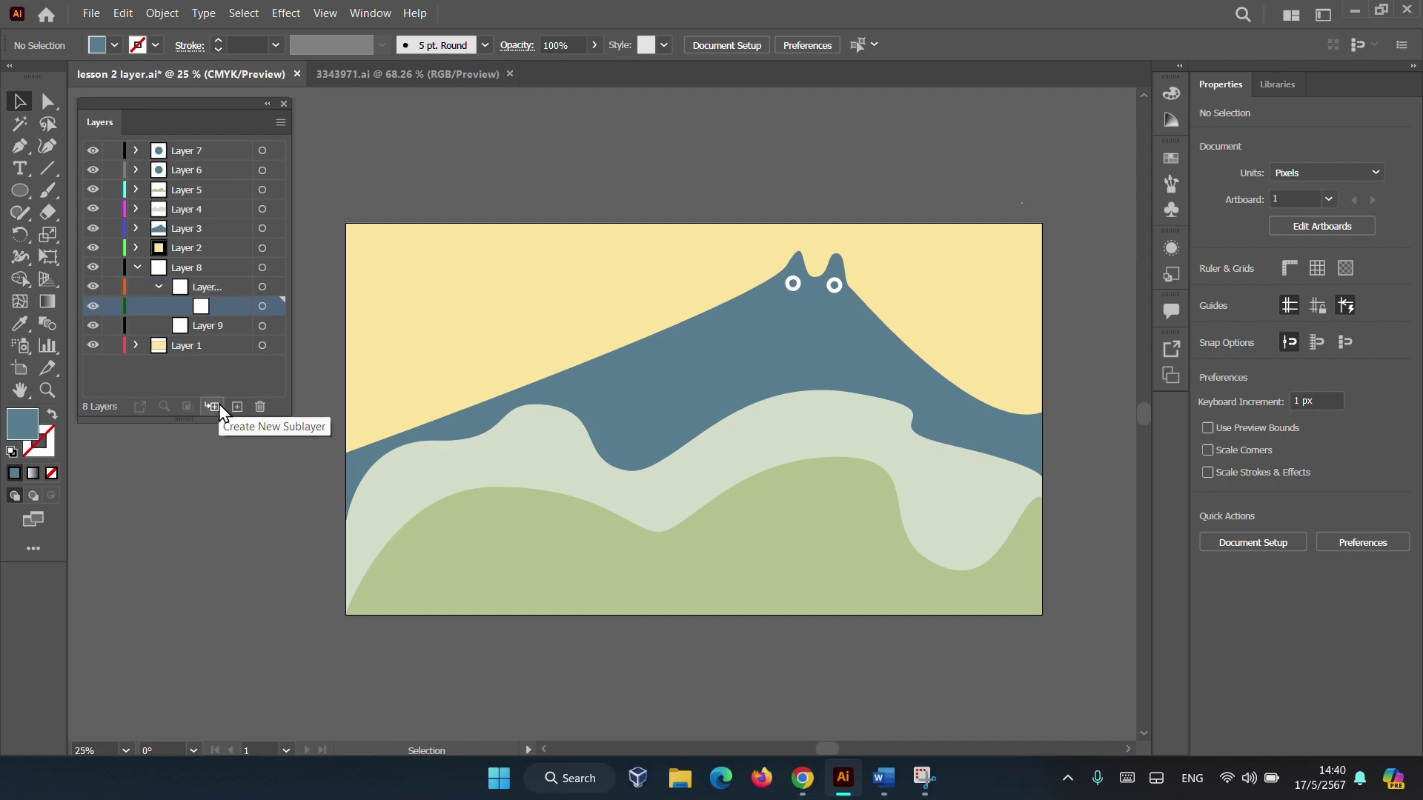
{"action": "left_click", "coordinate": [220, 407]}
{"action": "left_click", "coordinate": [219, 407]}
{"action": "left_click", "coordinate": [220, 407]}
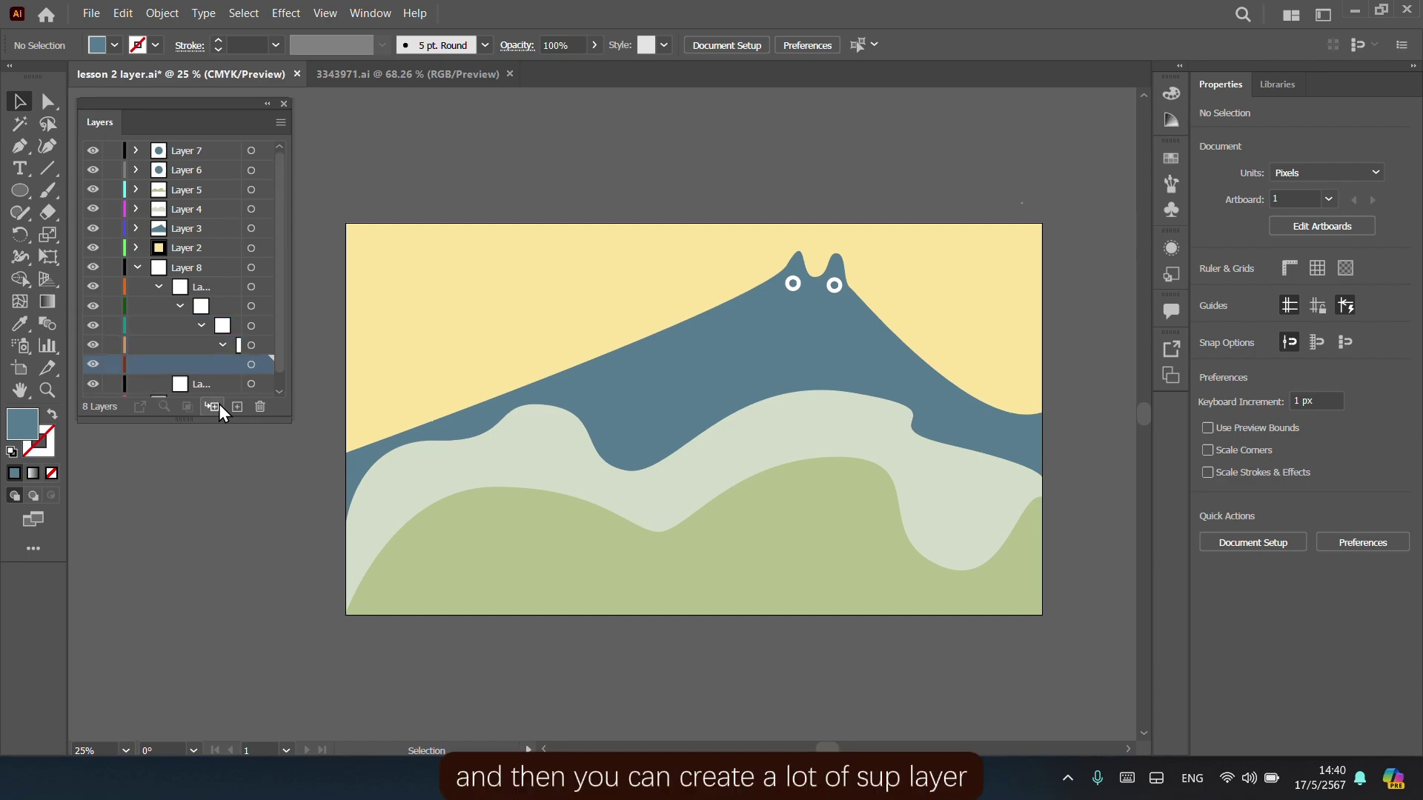
{"action": "scroll", "coordinate": [171, 377], "scroll_direction": "down", "scroll_amount": 1}
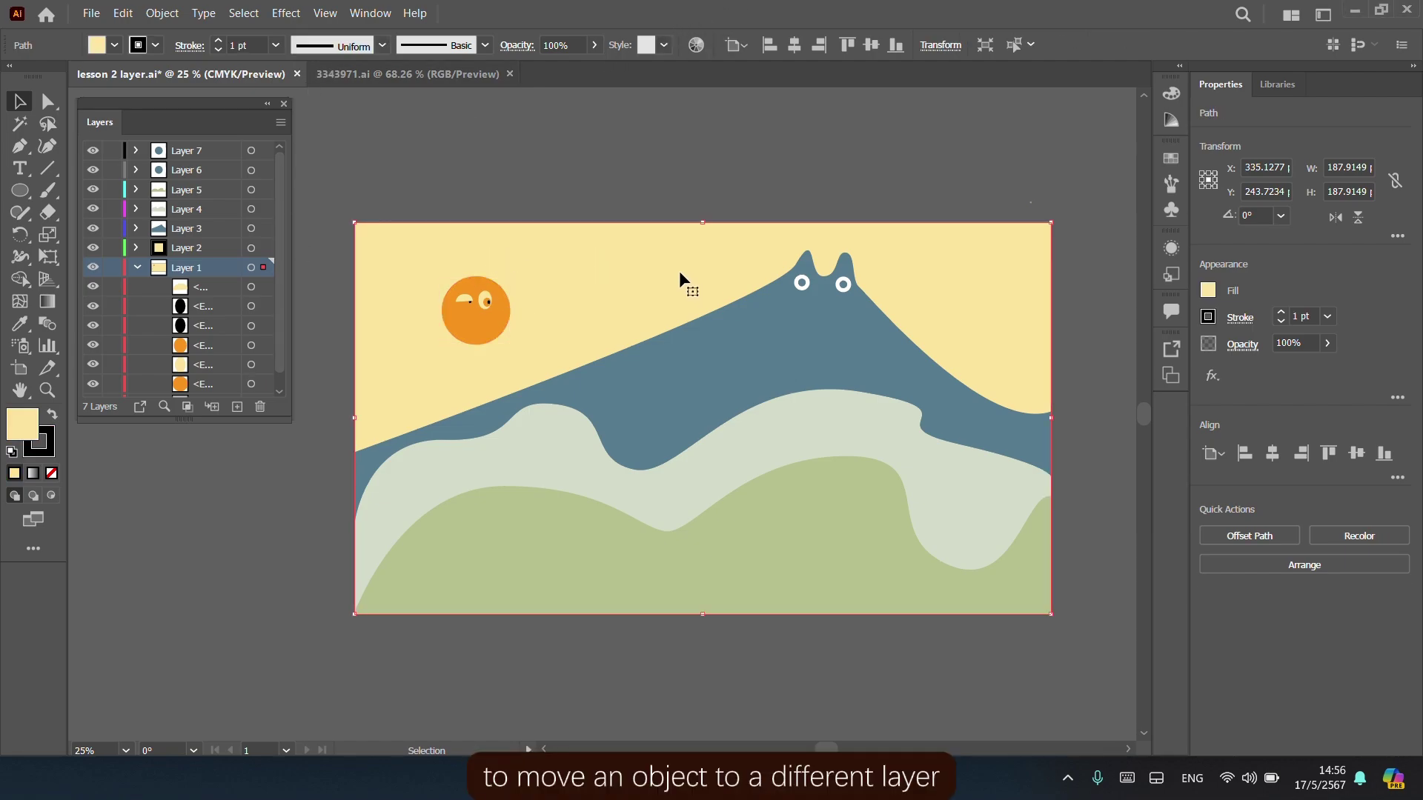
Deselect the sky background, and create a new empty layer directly above Layer 1
{"action": "left_click", "coordinate": [561, 178]}
{"action": "scroll", "coordinate": [141, 314], "scroll_direction": "down", "scroll_amount": 1}
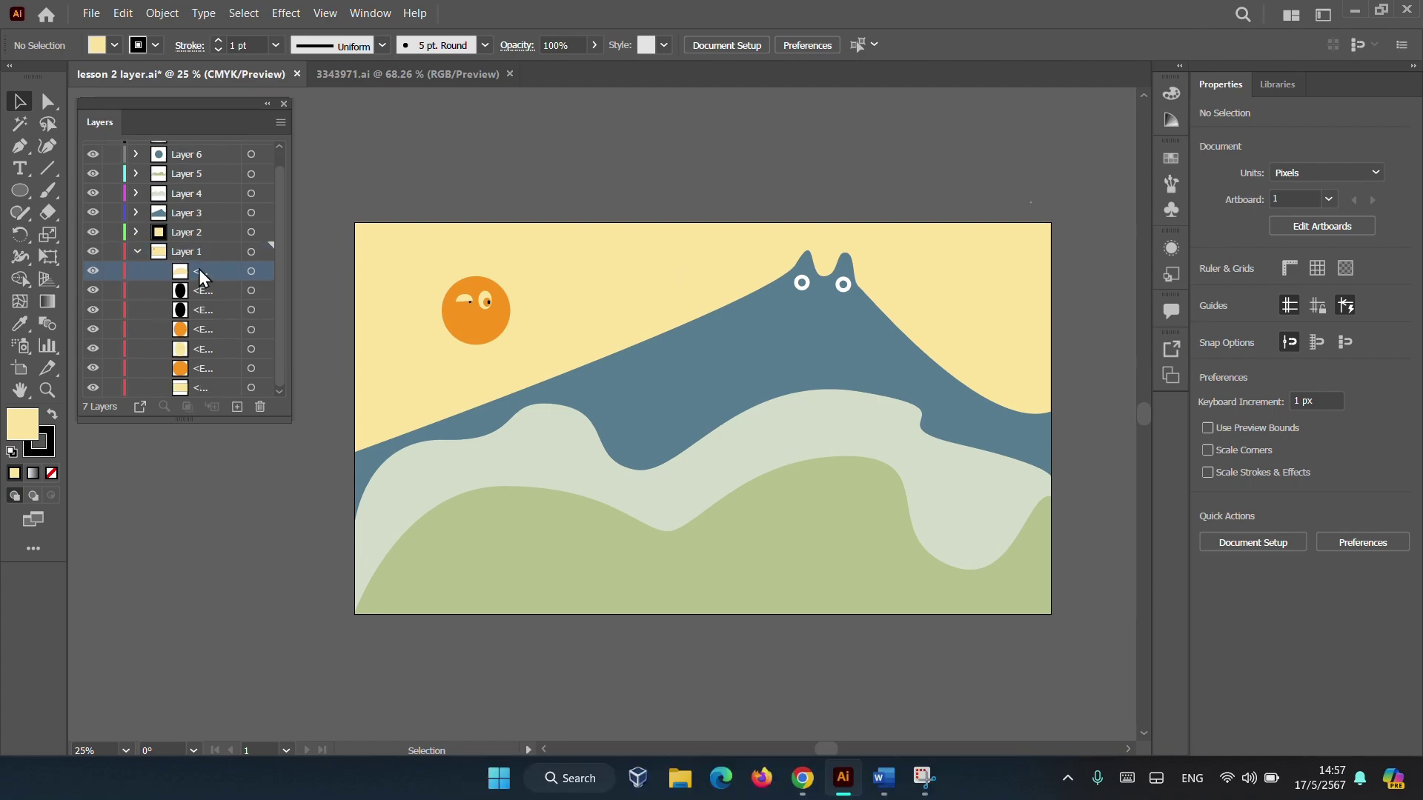
{"action": "left_click", "coordinate": [237, 408]}
Move the six objects of the orange sun face from Layer 1 into Layer 8, and make Layer 8 the active layer
{"action": "left_click", "coordinate": [201, 310]}
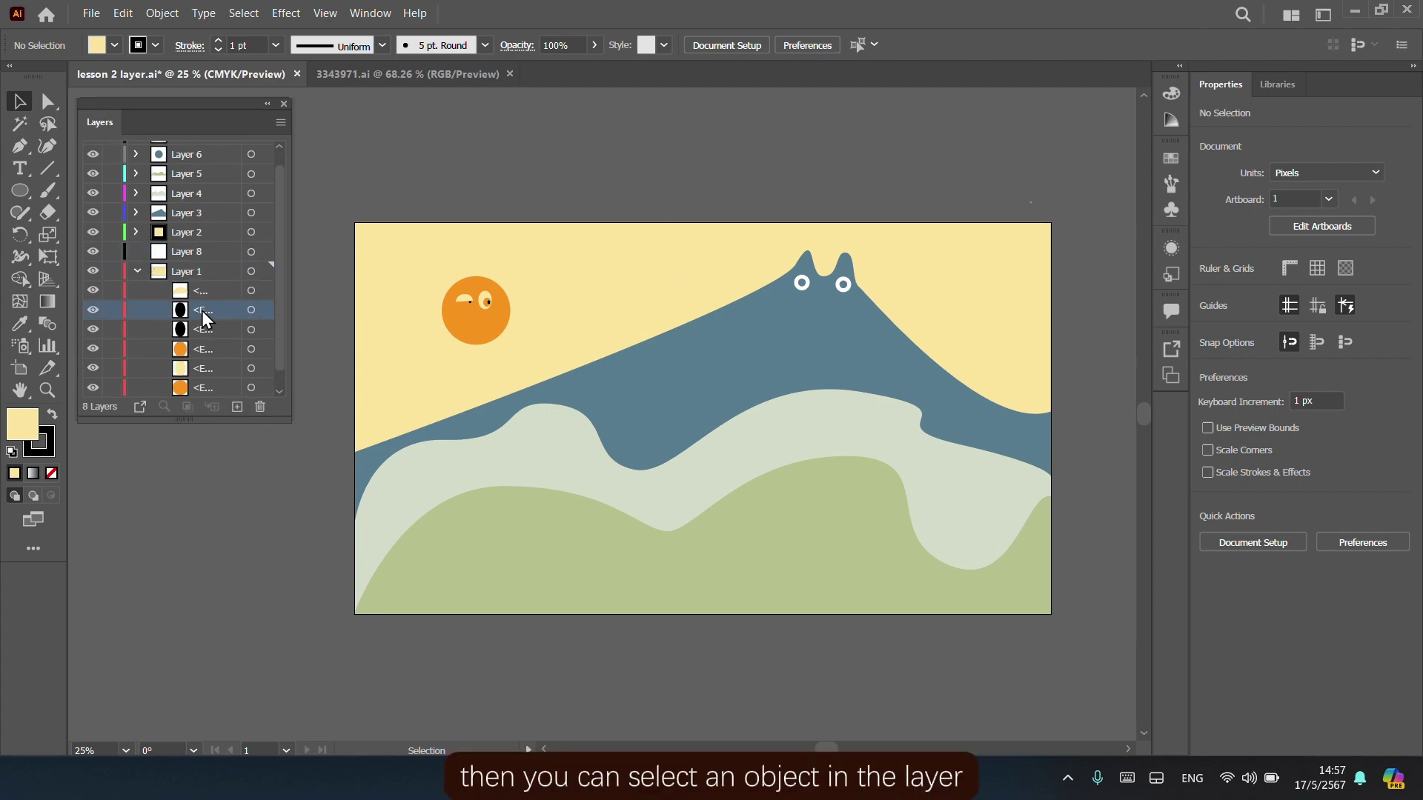
{"action": "left_click", "coordinate": [203, 289]}
{"action": "scroll", "coordinate": [202, 300], "scroll_direction": "down", "scroll_amount": 1}
{"action": "left_click", "coordinate": [192, 368], "text": "shift"}
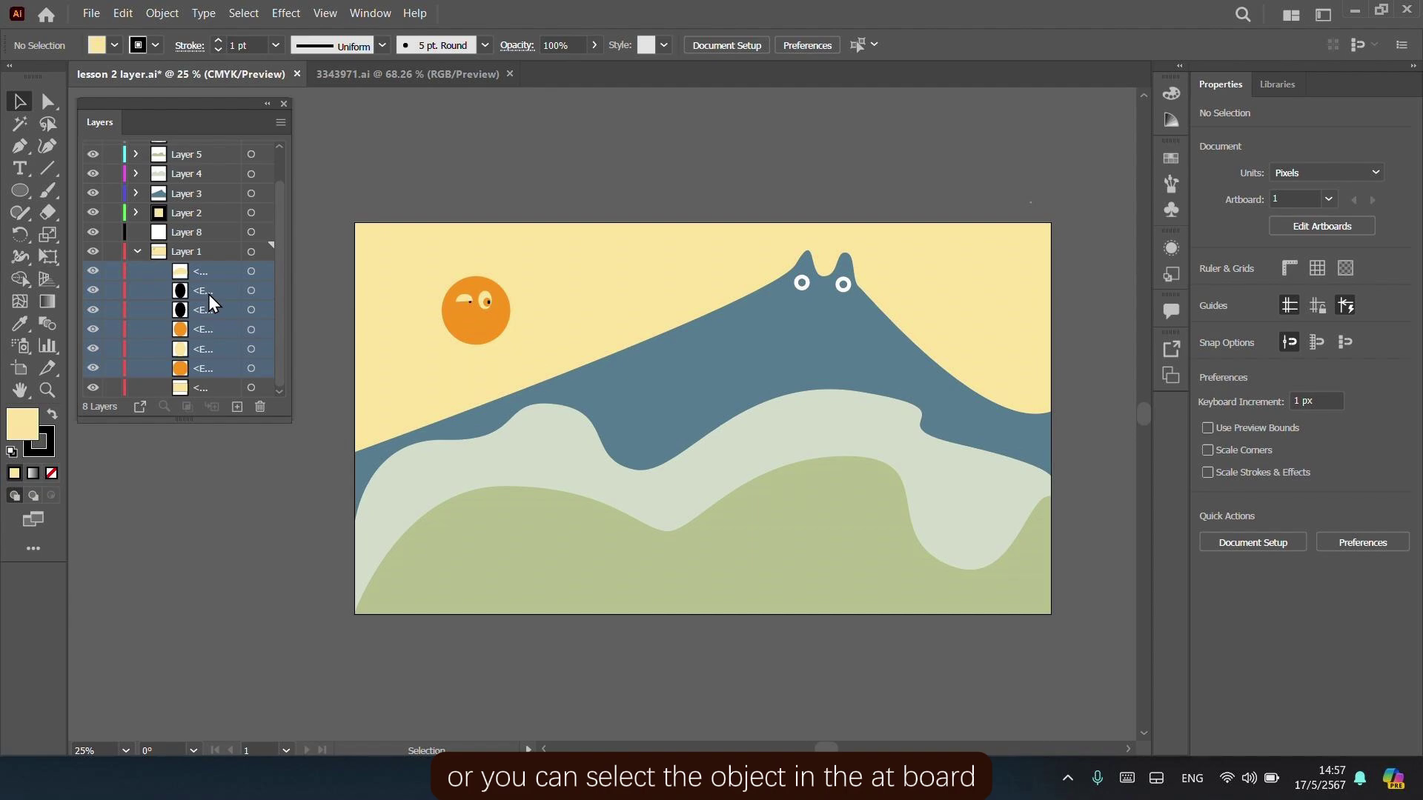
{"action": "left_click_drag", "start_coordinate": [207, 295], "coordinate": [175, 236]}
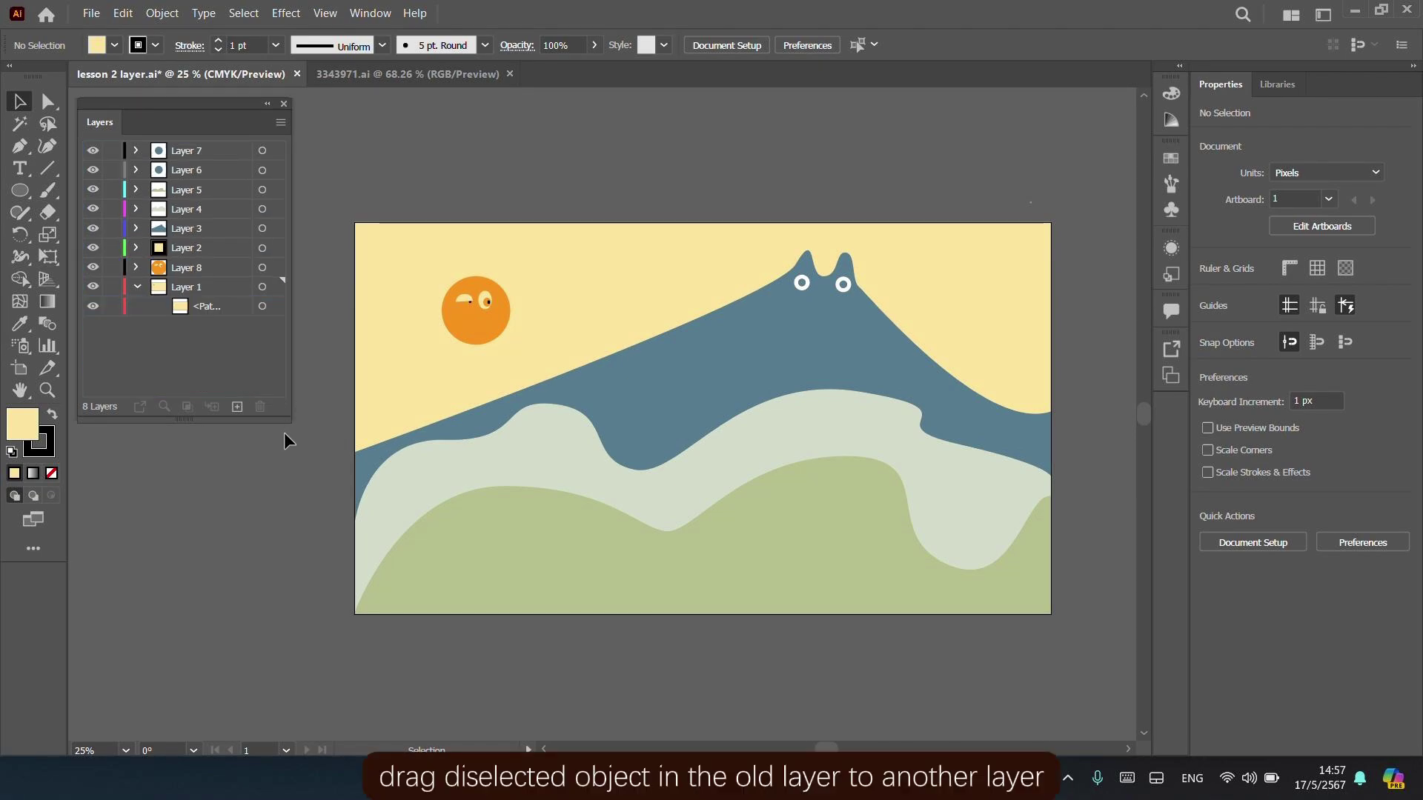
{"action": "left_click", "coordinate": [177, 267]}
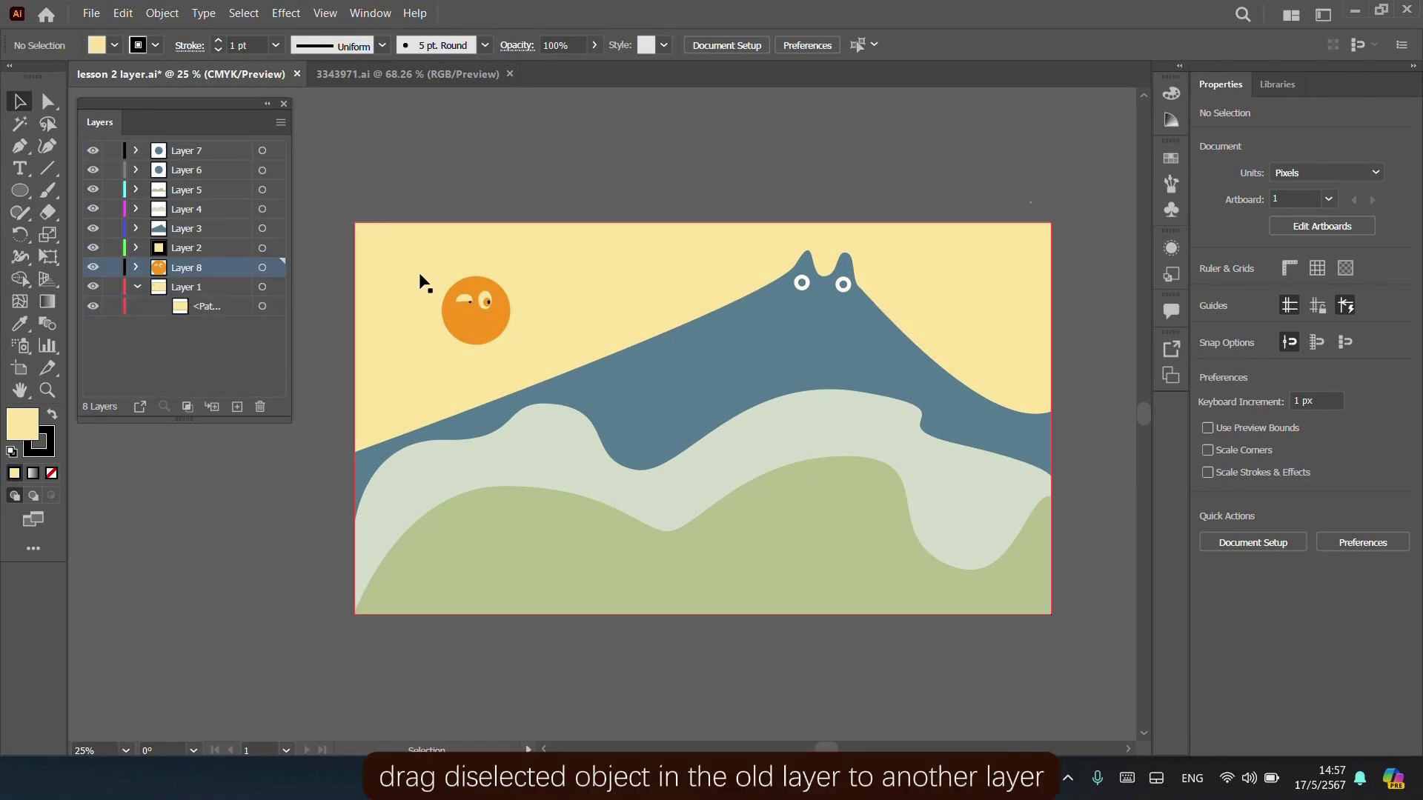
{"action": "left_click", "coordinate": [462, 305]}
{"action": "left_click", "coordinate": [418, 237]}
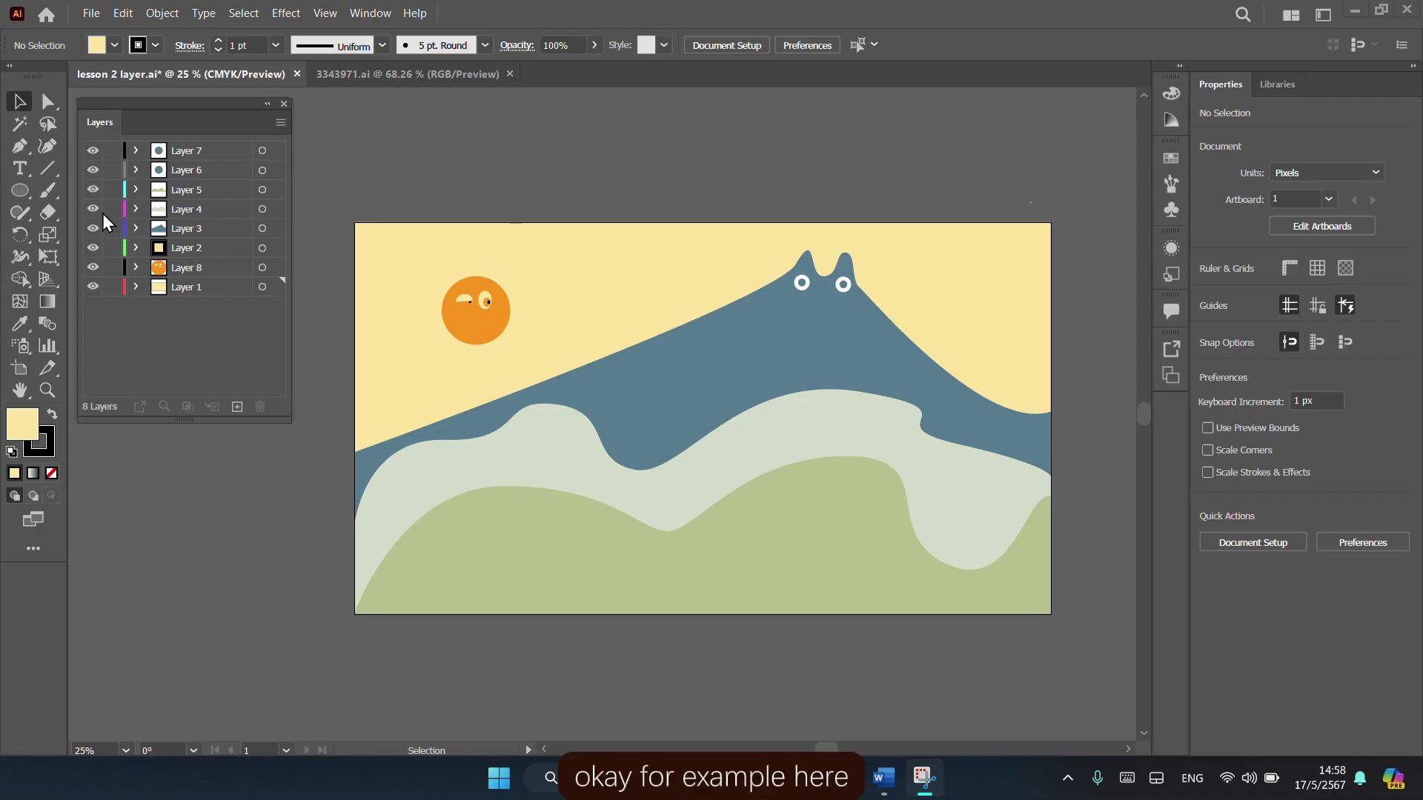
Move the blue mountain path from Layer 3 into Layer 4
{"action": "left_click", "coordinate": [136, 287]}
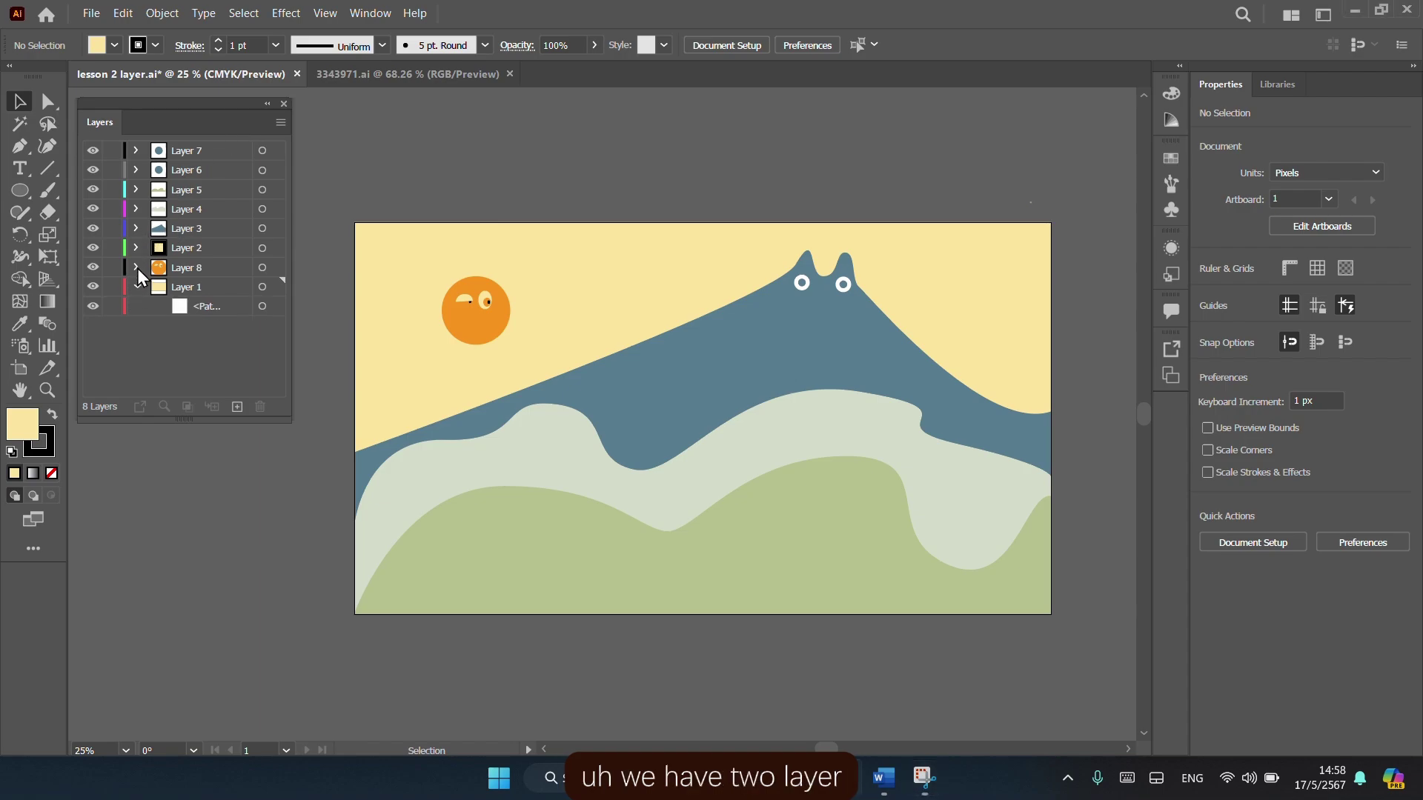
{"action": "left_click", "coordinate": [136, 228]}
{"action": "left_click", "coordinate": [137, 209]}
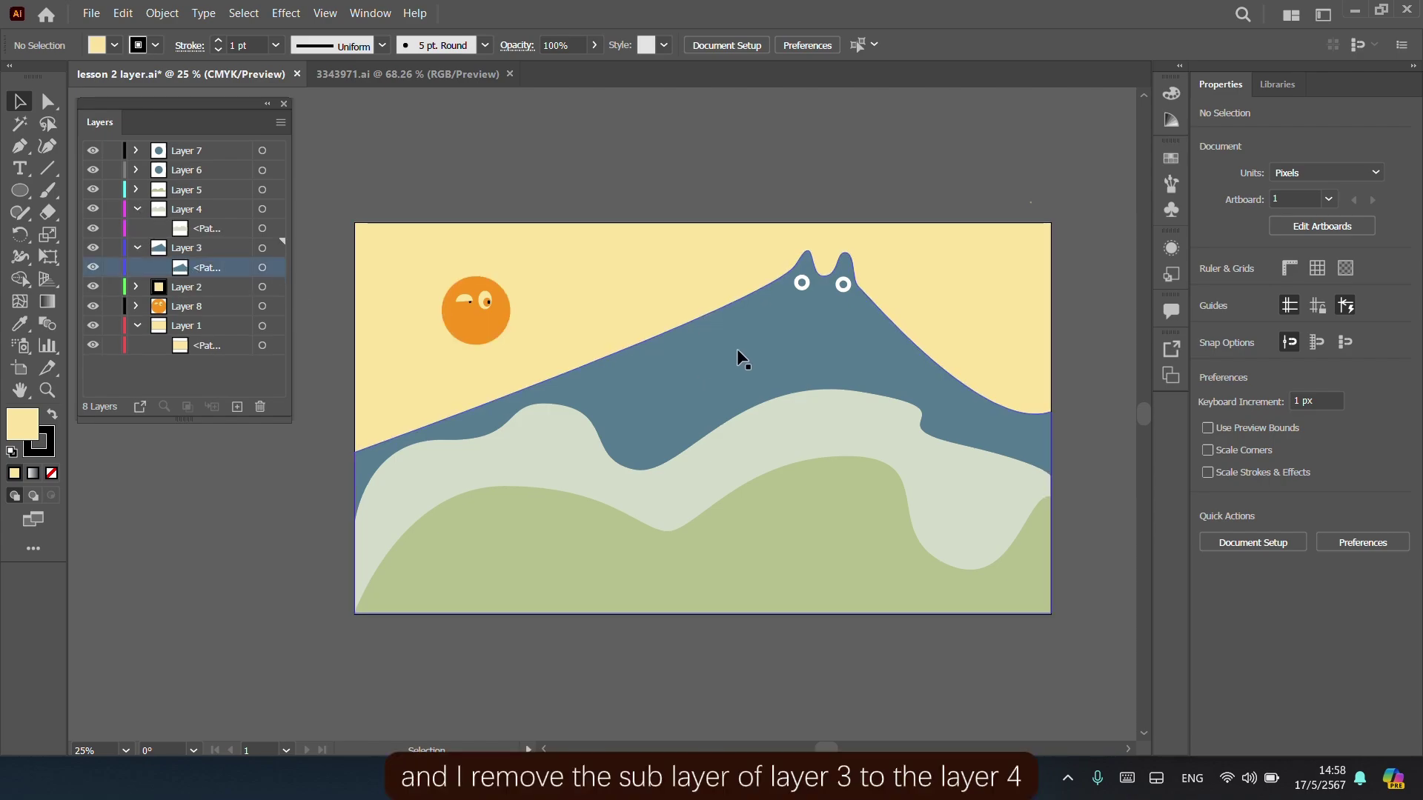
{"action": "left_click", "coordinate": [700, 342]}
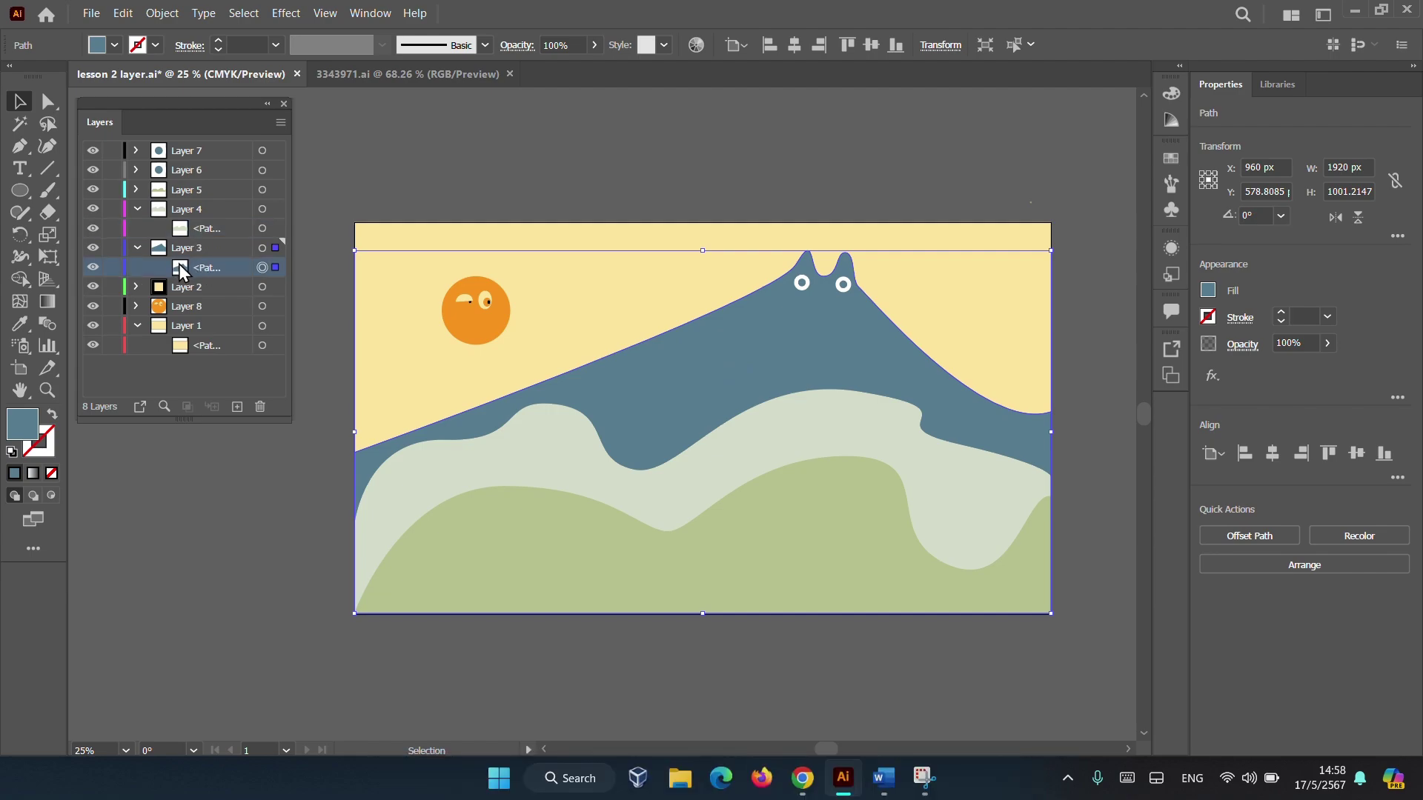
{"action": "left_click_drag", "start_coordinate": [180, 264], "coordinate": [163, 210]}
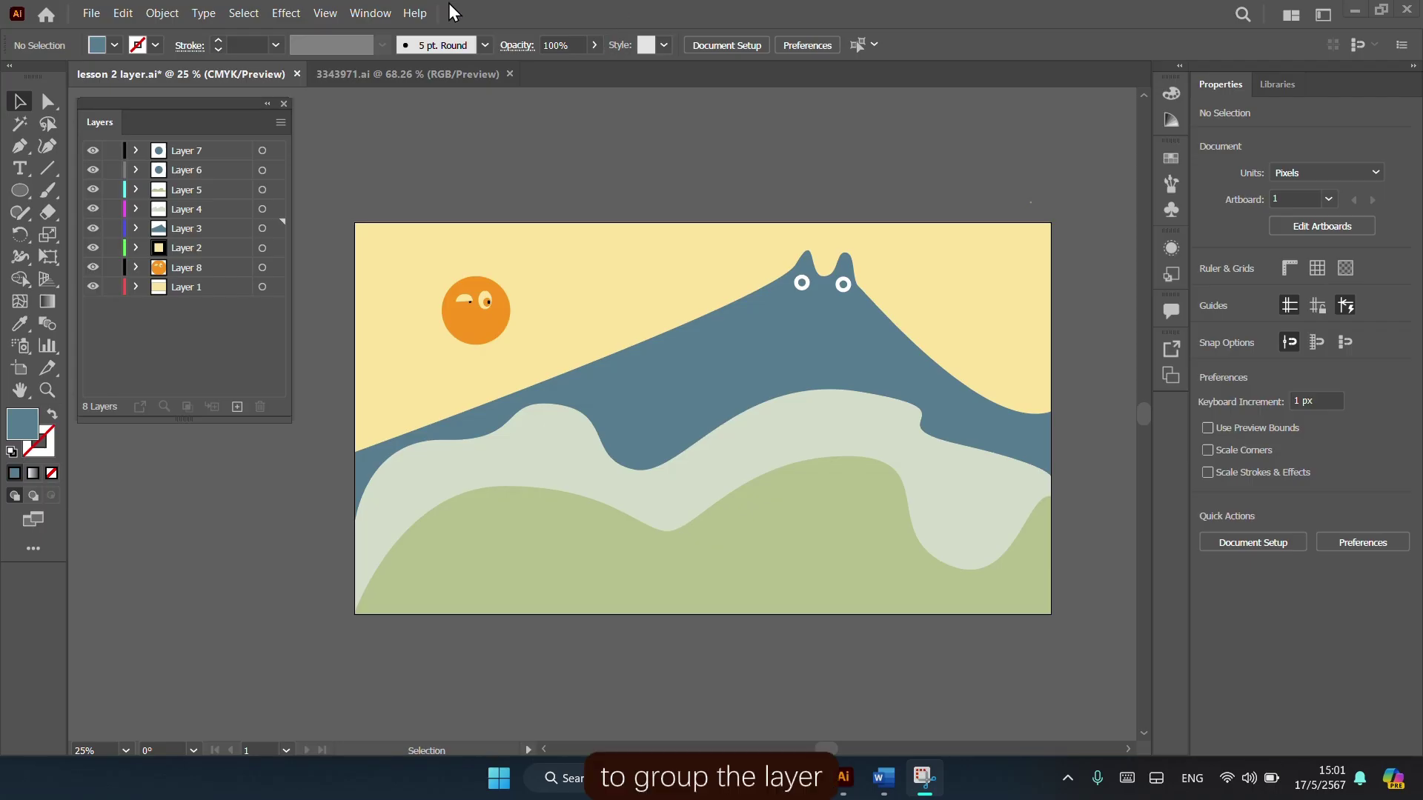
Select Layer 3 and Layer 4 together with their mountain and pale hill artwork, and merge the two layers into one
{"action": "left_click", "coordinate": [183, 228]}
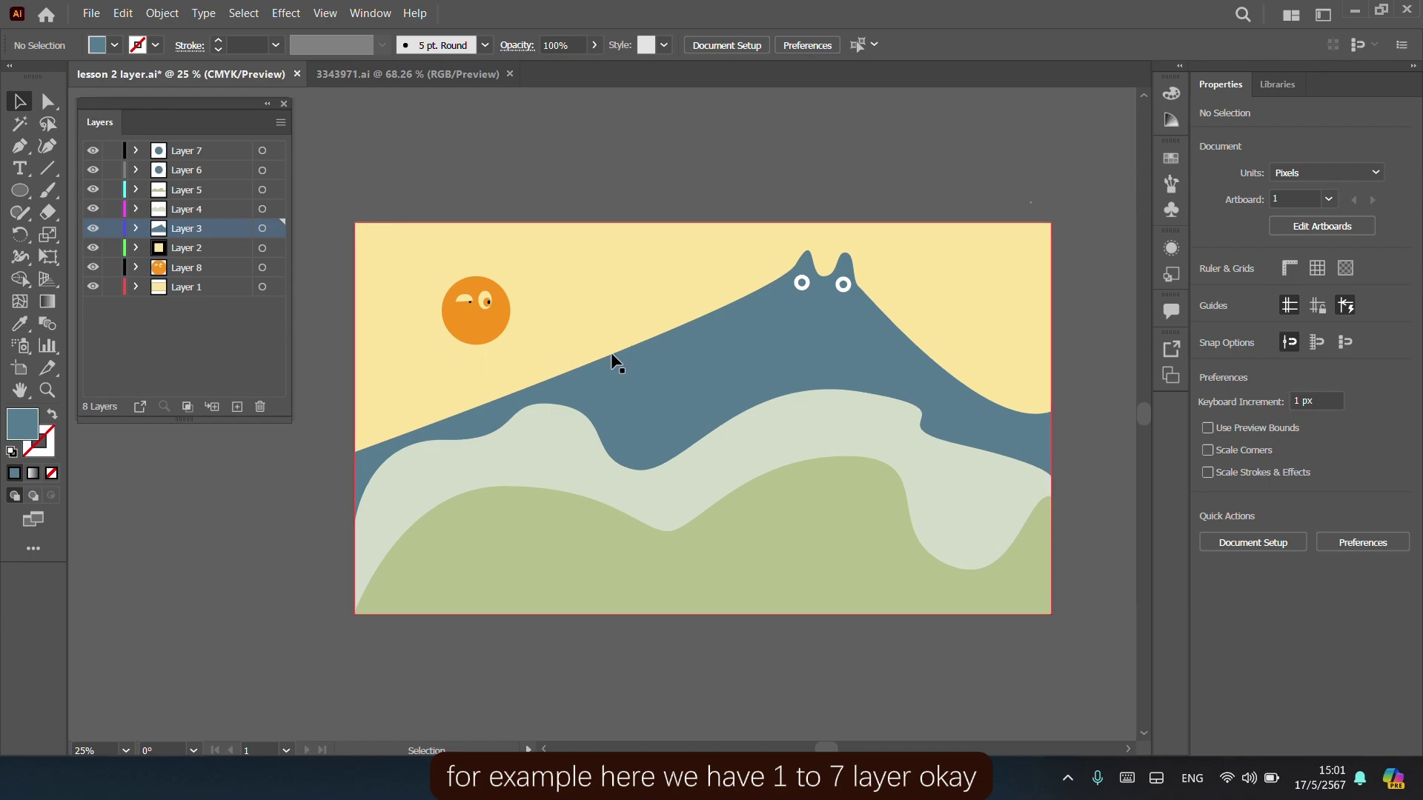
{"action": "left_click", "coordinate": [691, 356]}
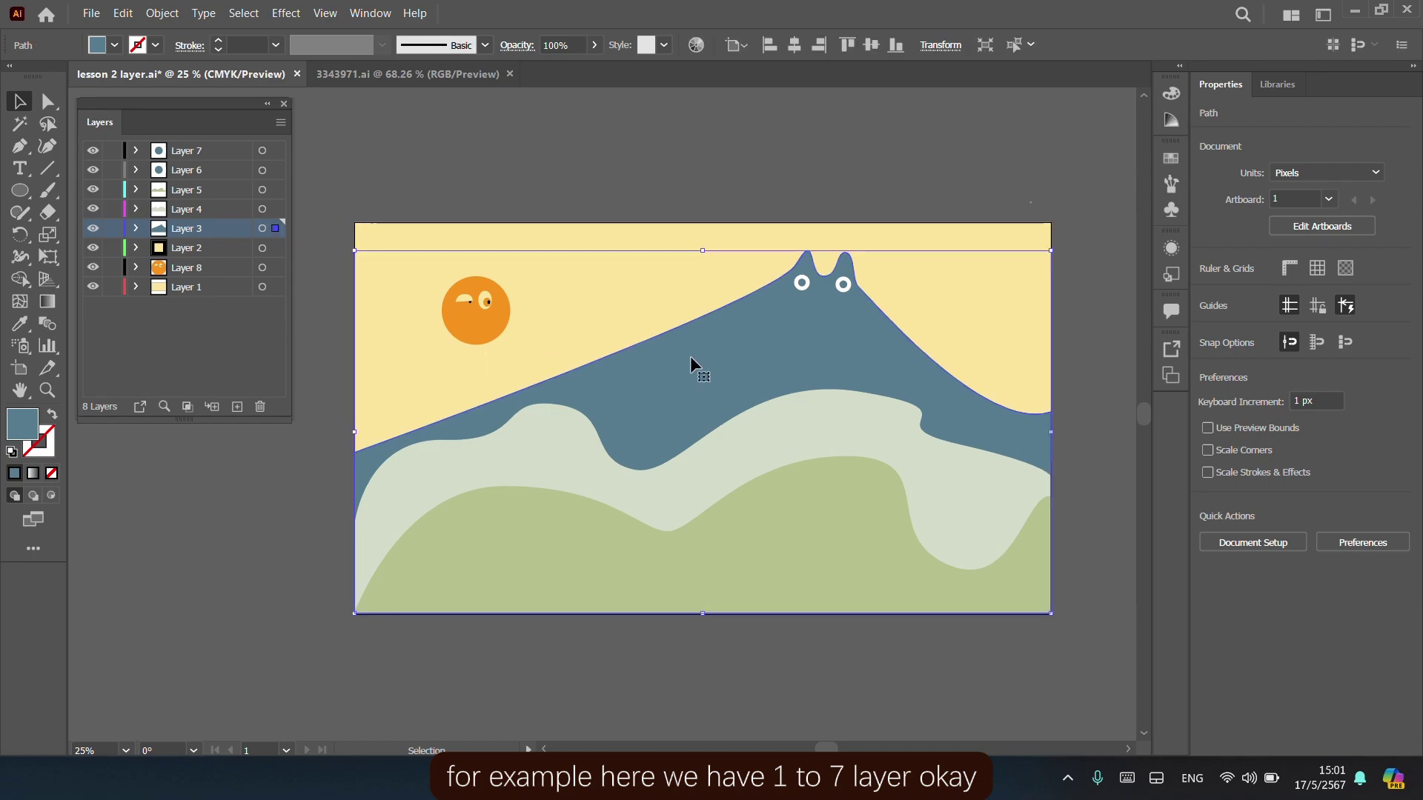
{"action": "left_click", "coordinate": [263, 210]}
{"action": "key", "text": "ctrl+z"}
{"action": "left_click", "coordinate": [276, 210], "text": "shift"}
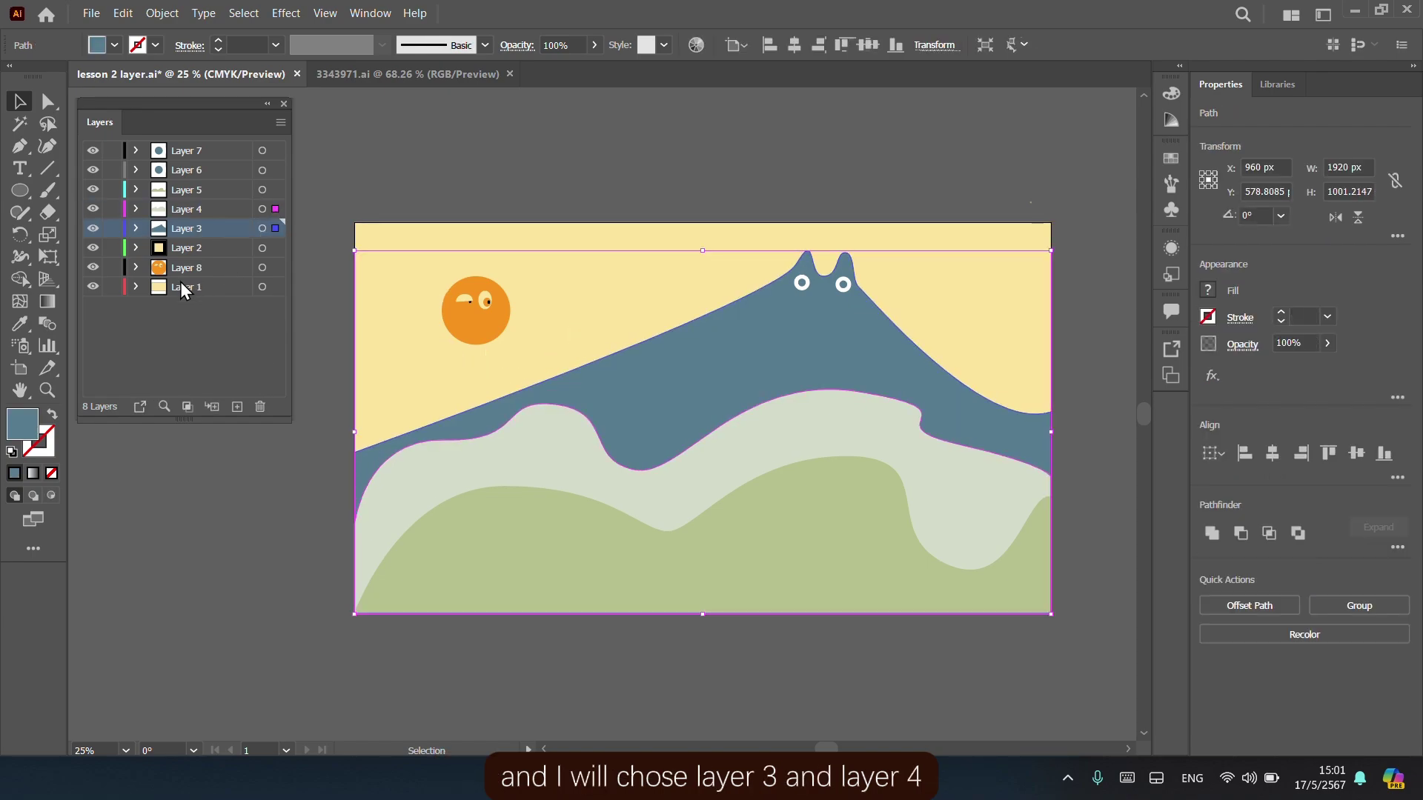
{"action": "left_click", "coordinate": [233, 209], "text": "ctrl"}
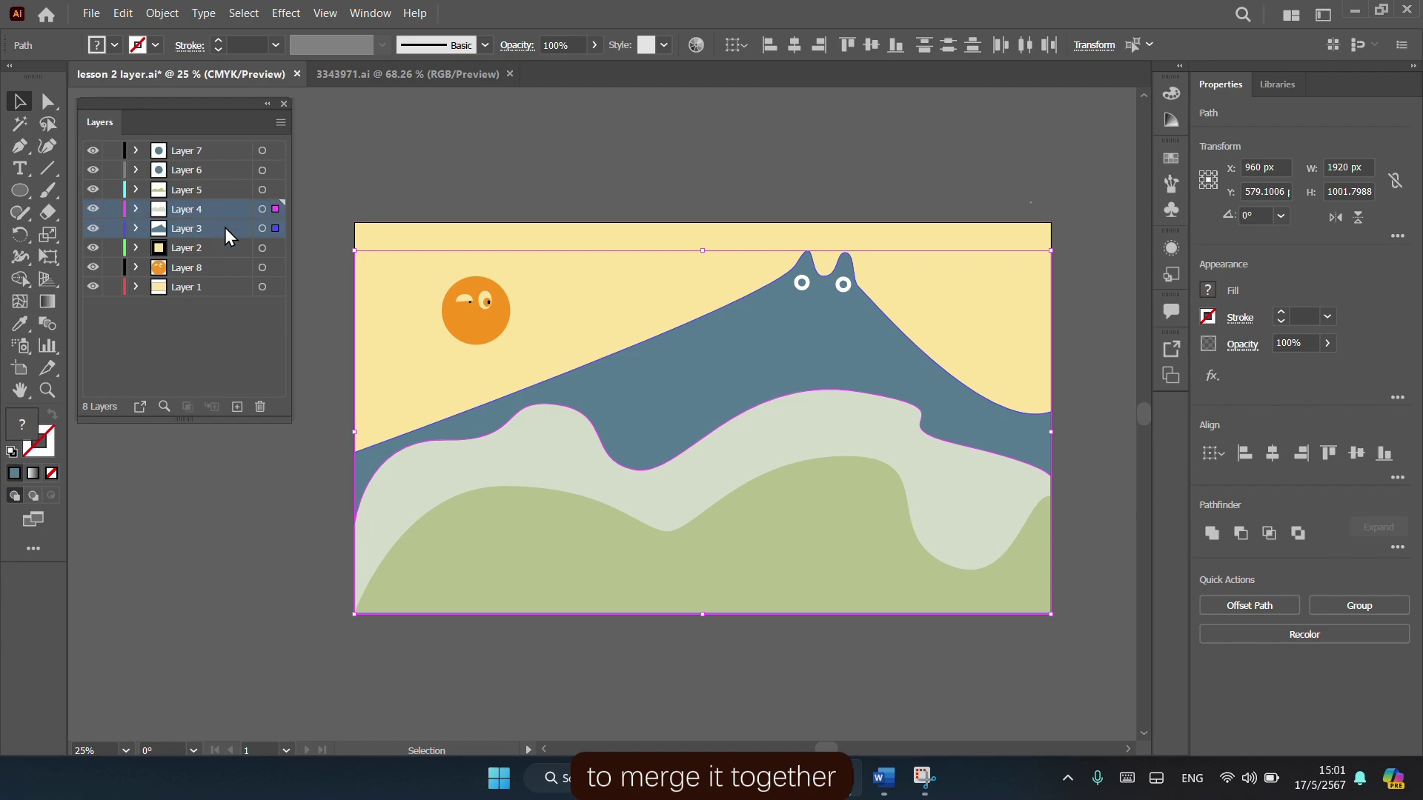
{"action": "left_click", "coordinate": [282, 126]}
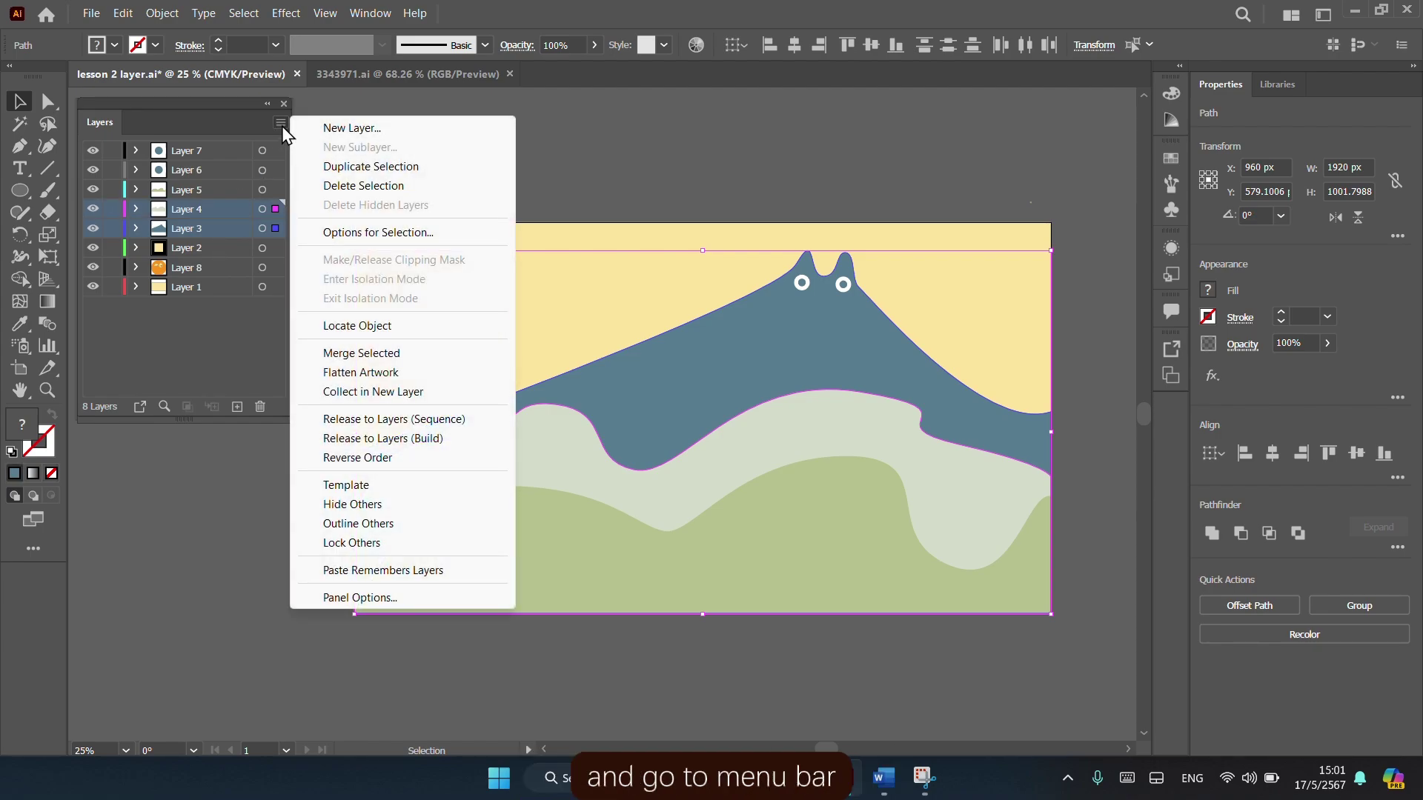
{"action": "left_click", "coordinate": [348, 355]}
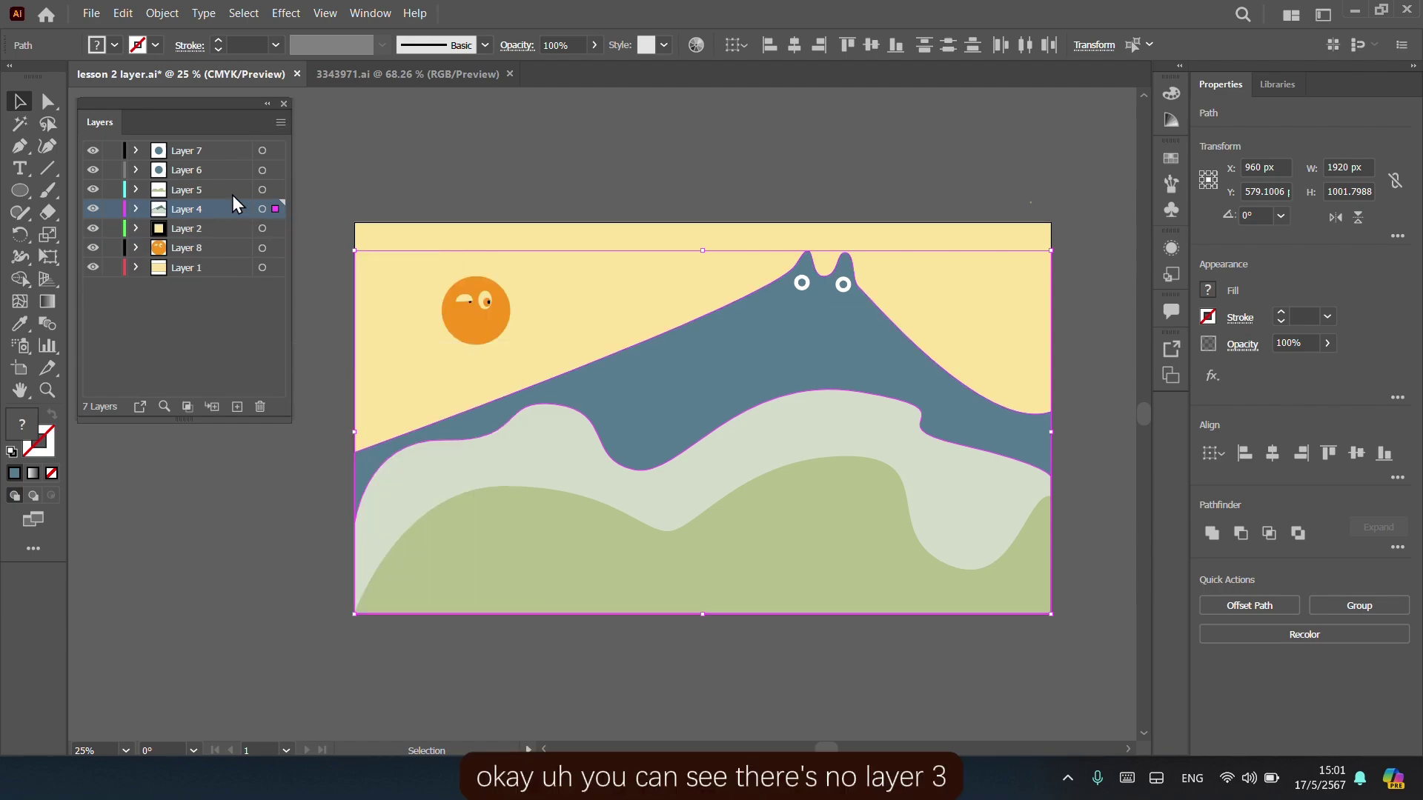
{"action": "left_click", "coordinate": [204, 190]}
{"action": "left_click", "coordinate": [208, 172], "text": "shift"}
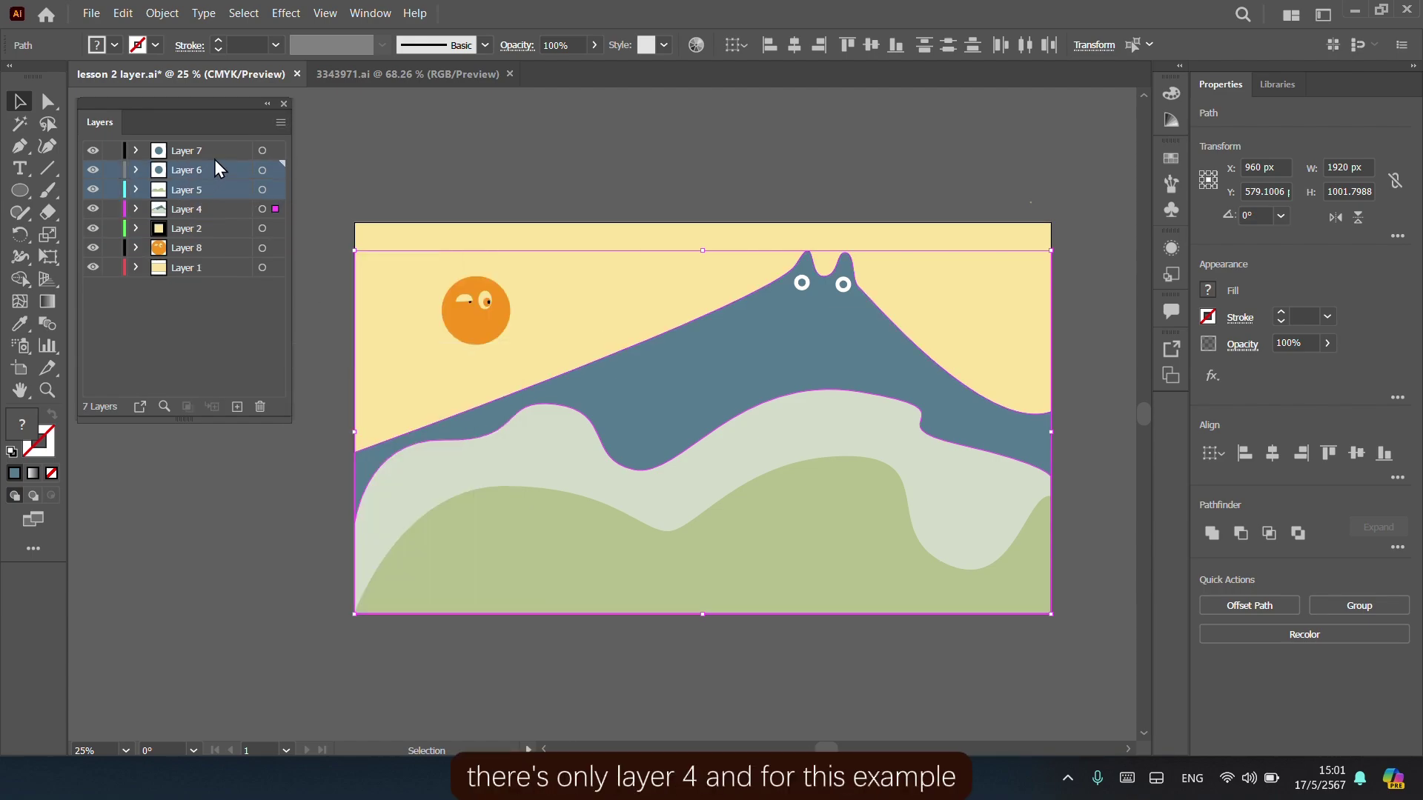
{"action": "left_click", "coordinate": [217, 154], "text": "shift"}
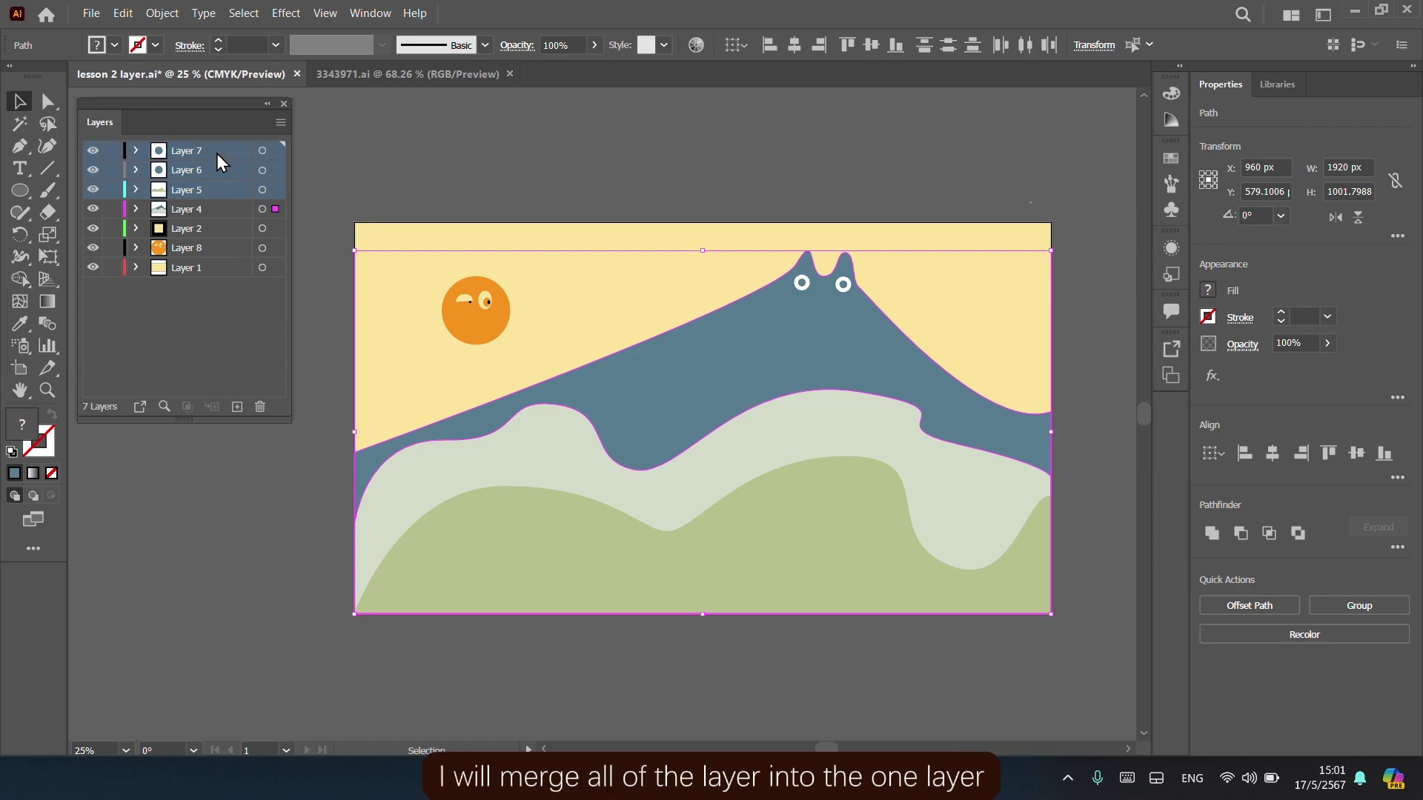
{"action": "left_click", "coordinate": [280, 122]}
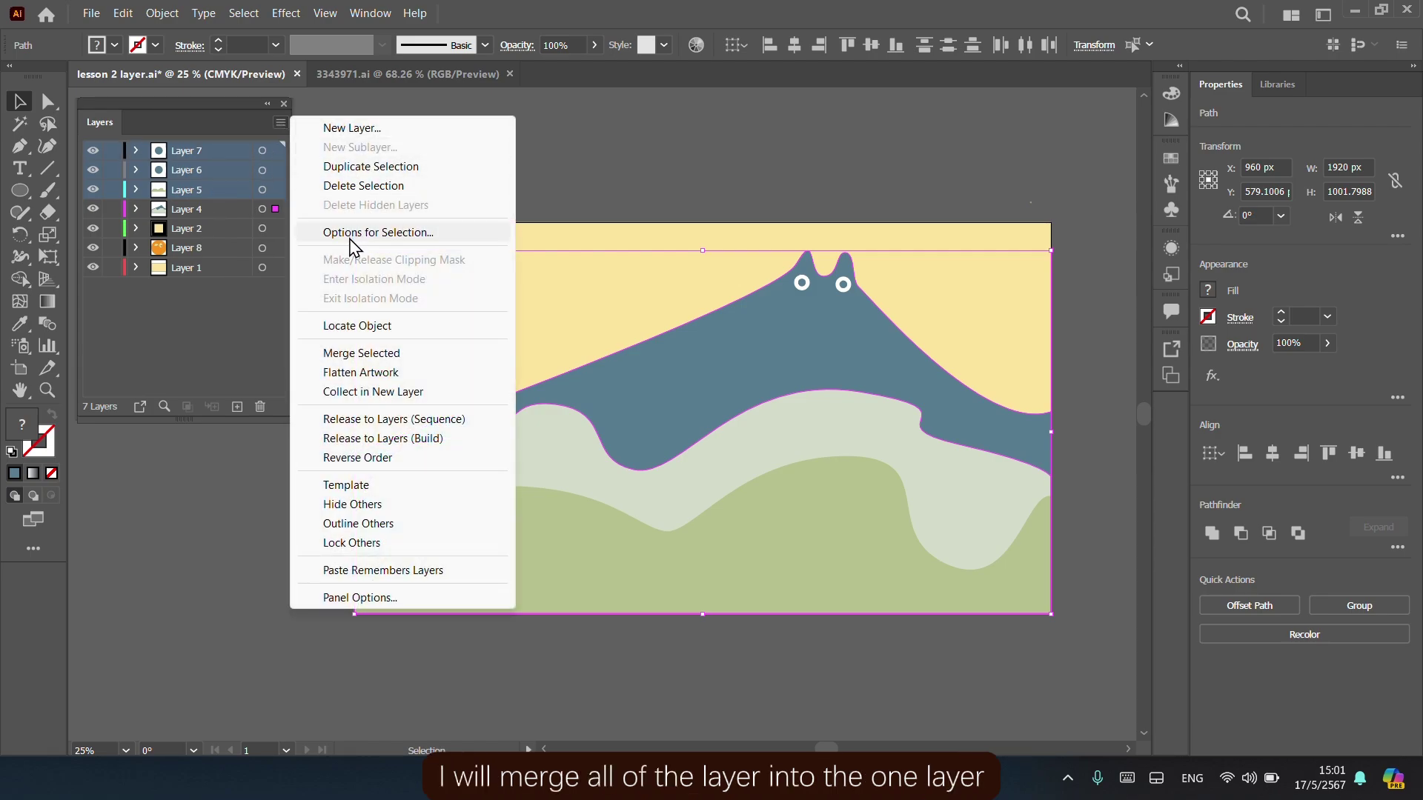
{"action": "left_click", "coordinate": [234, 280]}
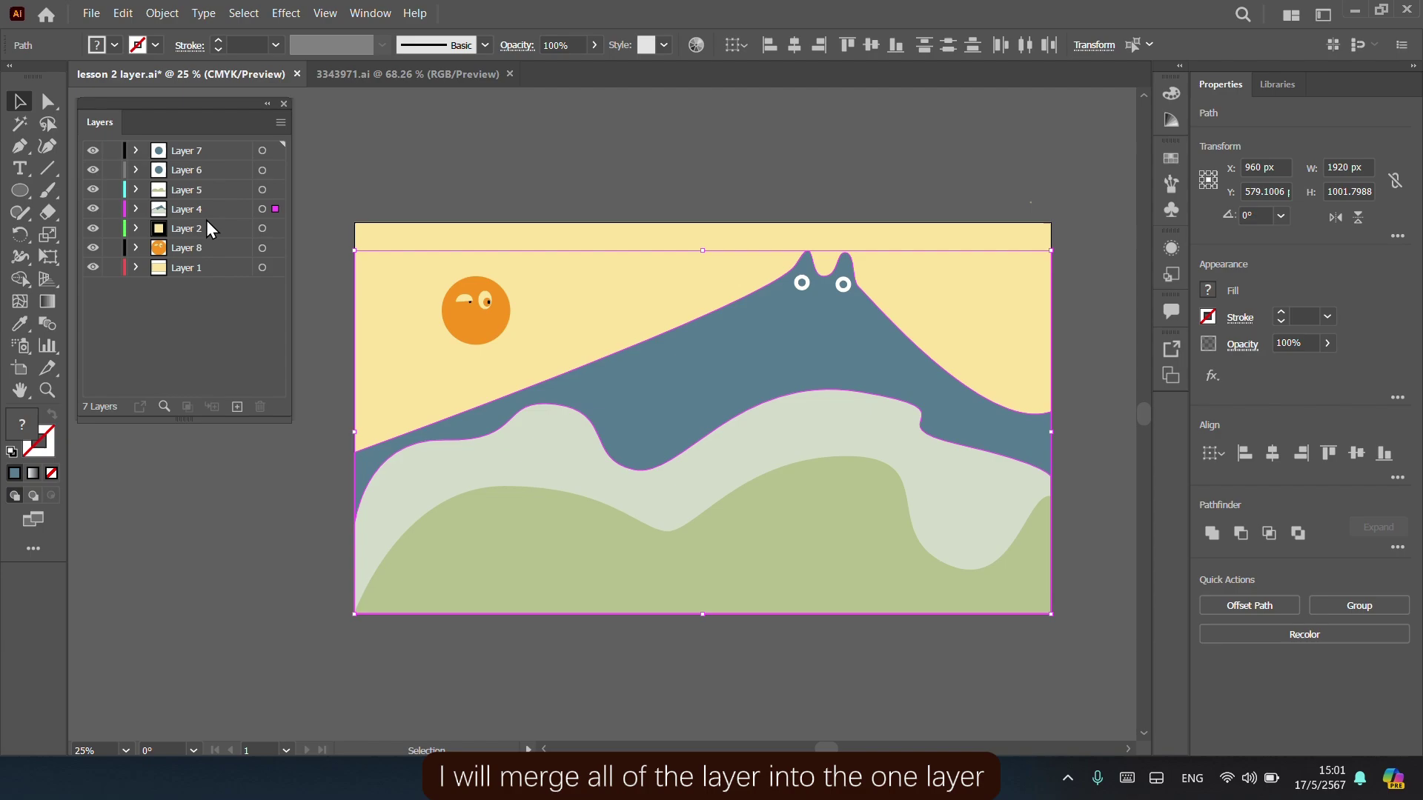
Merge all layers from Layer 1 up to Layer 7 into a single layer, and expand it to review its objects
{"action": "left_click", "coordinate": [215, 268]}
{"action": "left_click", "coordinate": [225, 151], "text": "shift"}
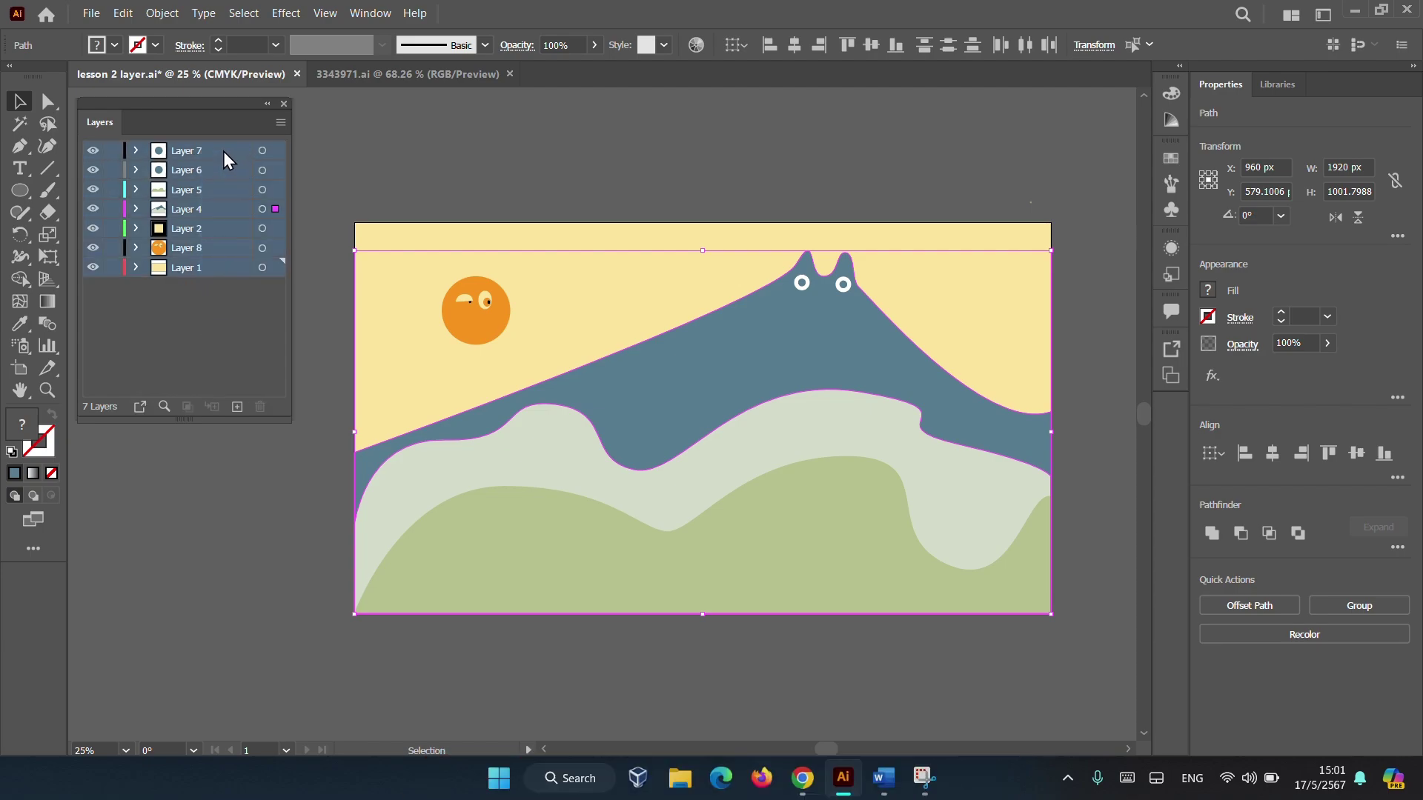
{"action": "left_click", "coordinate": [280, 123]}
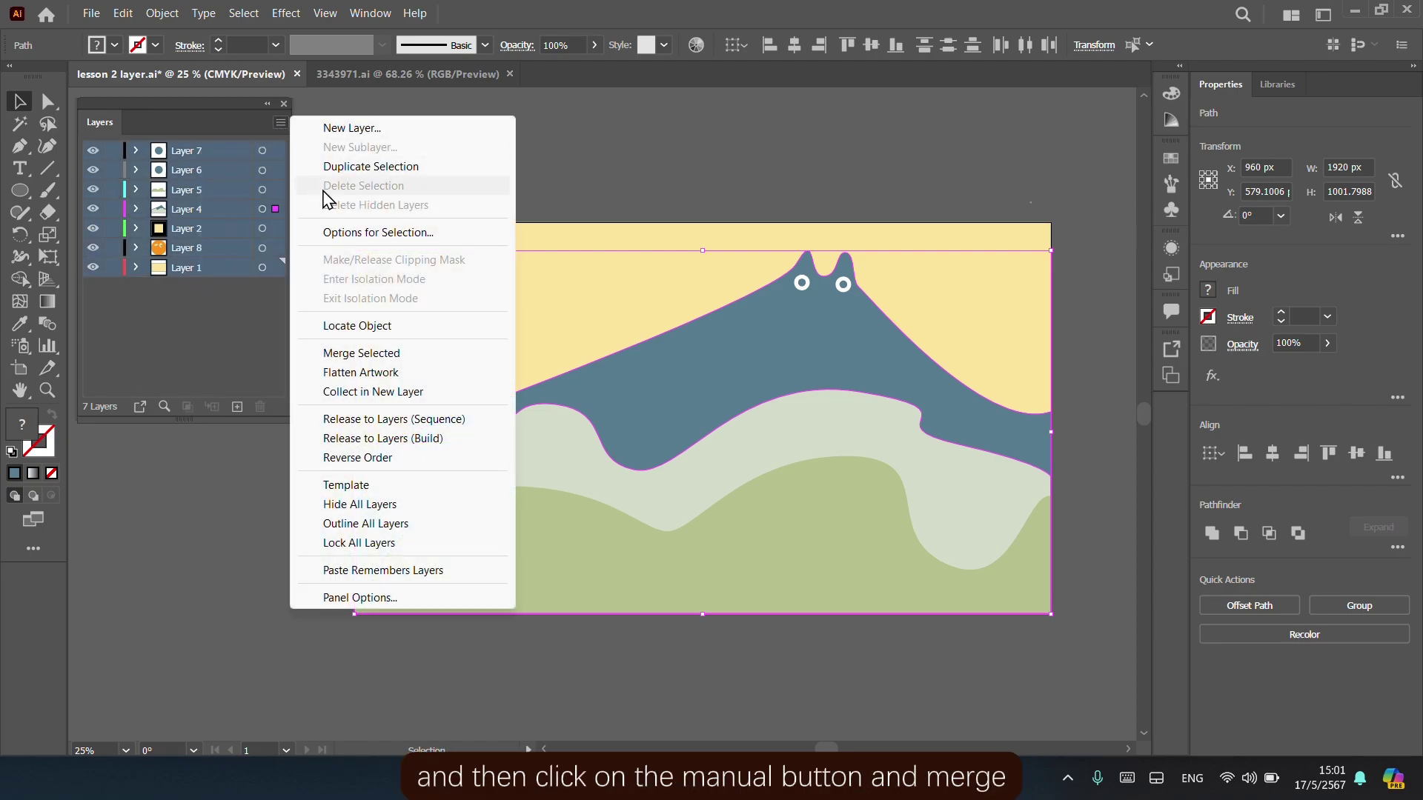
{"action": "left_click", "coordinate": [375, 354]}
{"action": "left_click", "coordinate": [220, 259]}
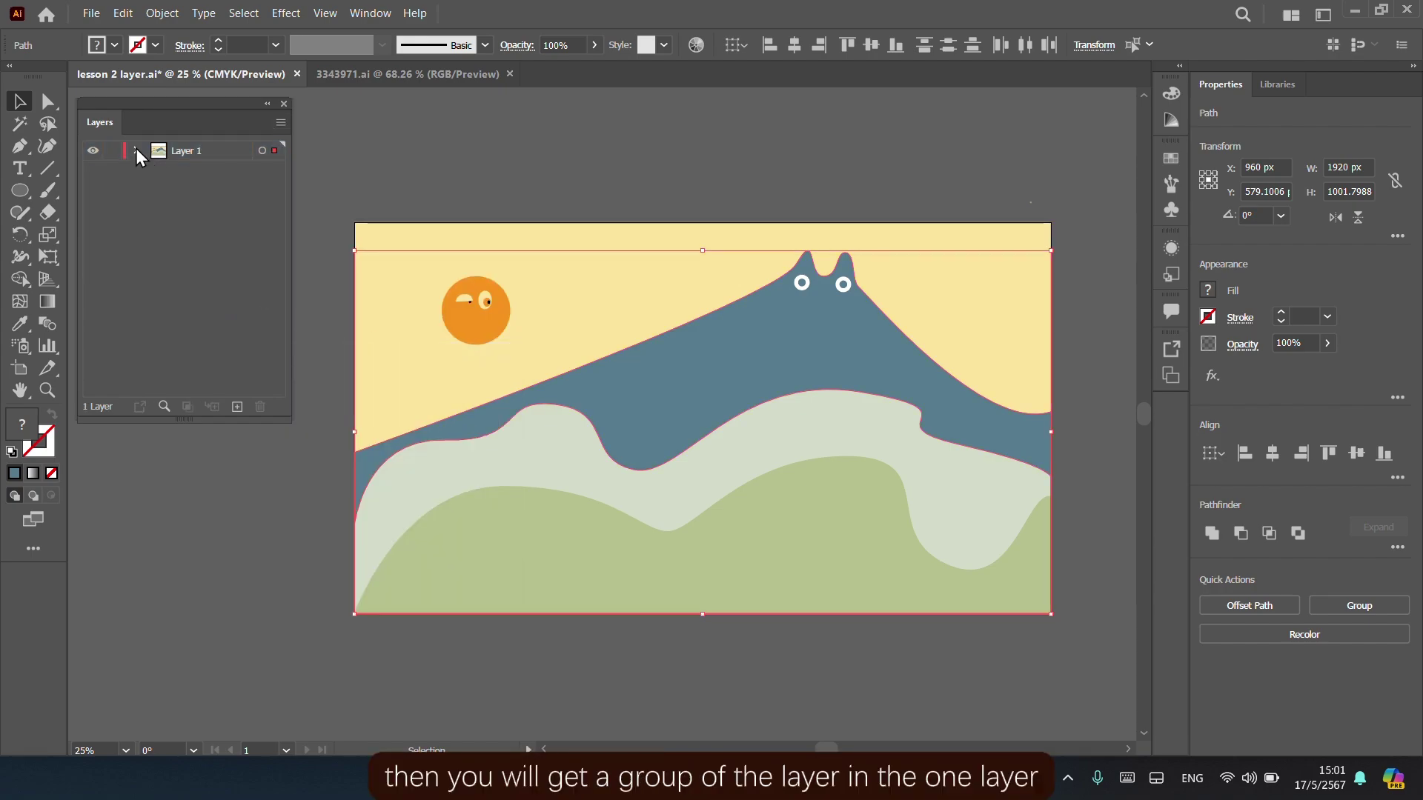
{"action": "left_click", "coordinate": [135, 151]}
{"action": "scroll", "coordinate": [226, 268], "scroll_direction": "down", "scroll_amount": 3}
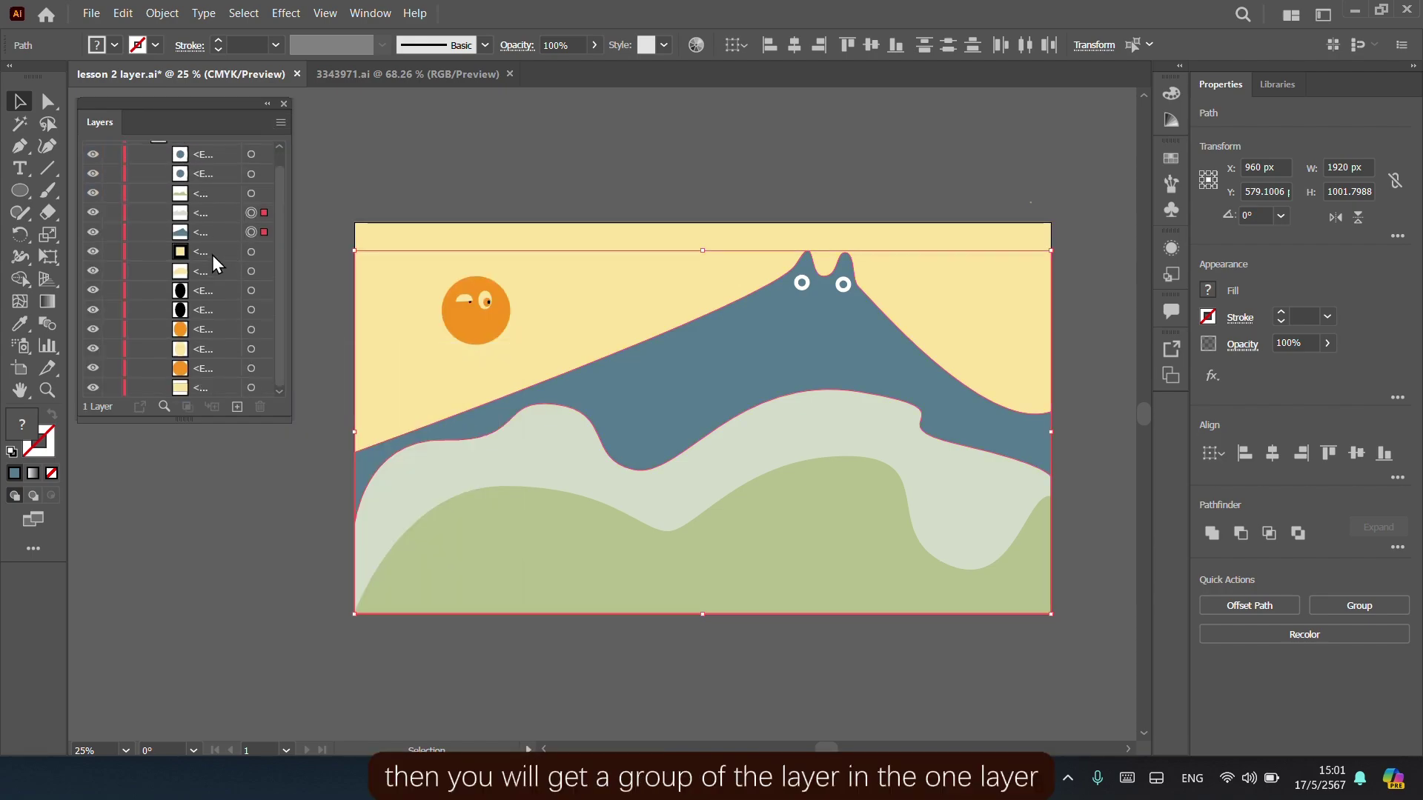
{"action": "scroll", "coordinate": [158, 163], "scroll_direction": "up", "scroll_amount": 2}
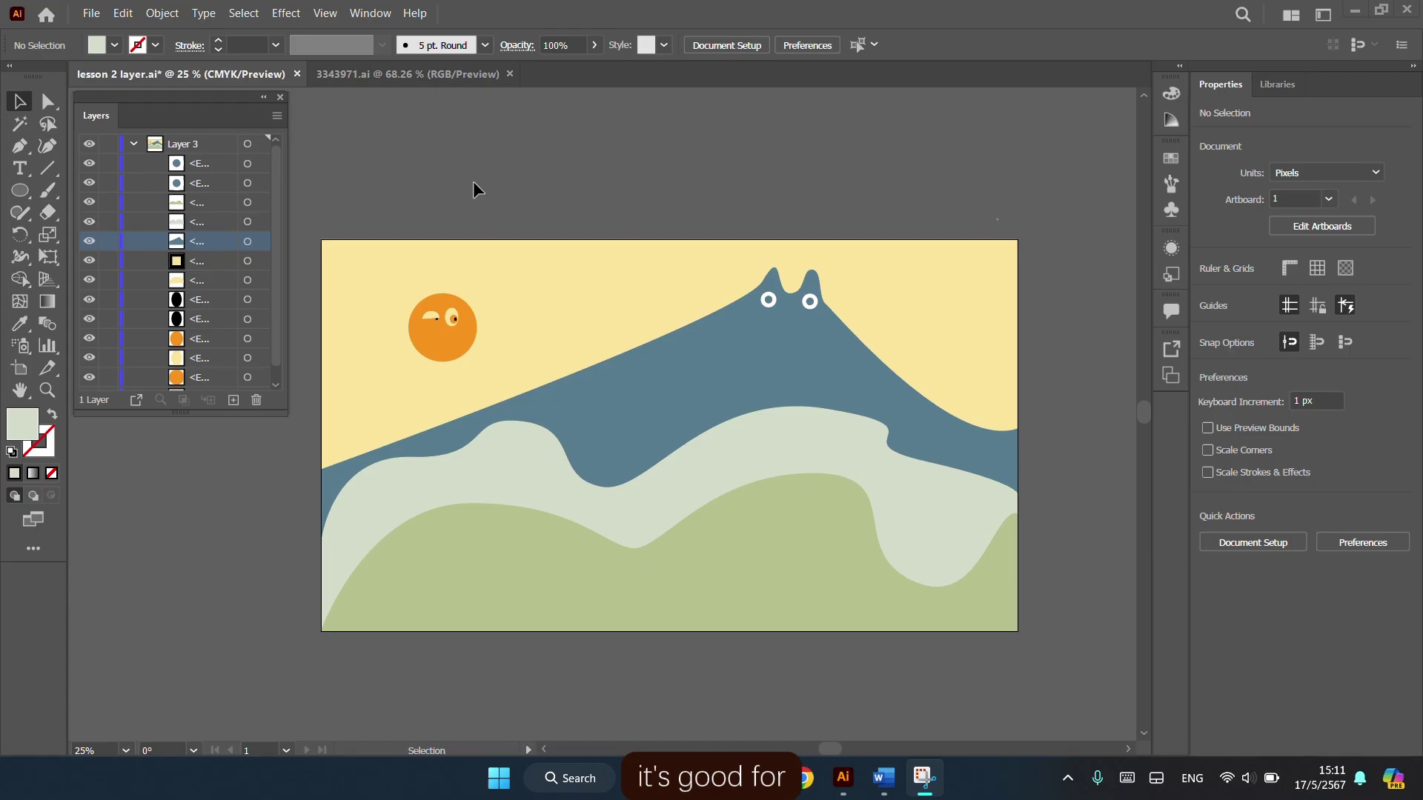
Collapse Layer 3, select the small orange ellipse in the sun's open eye, and locate that object in the layer list
{"action": "left_click", "coordinate": [134, 143]}
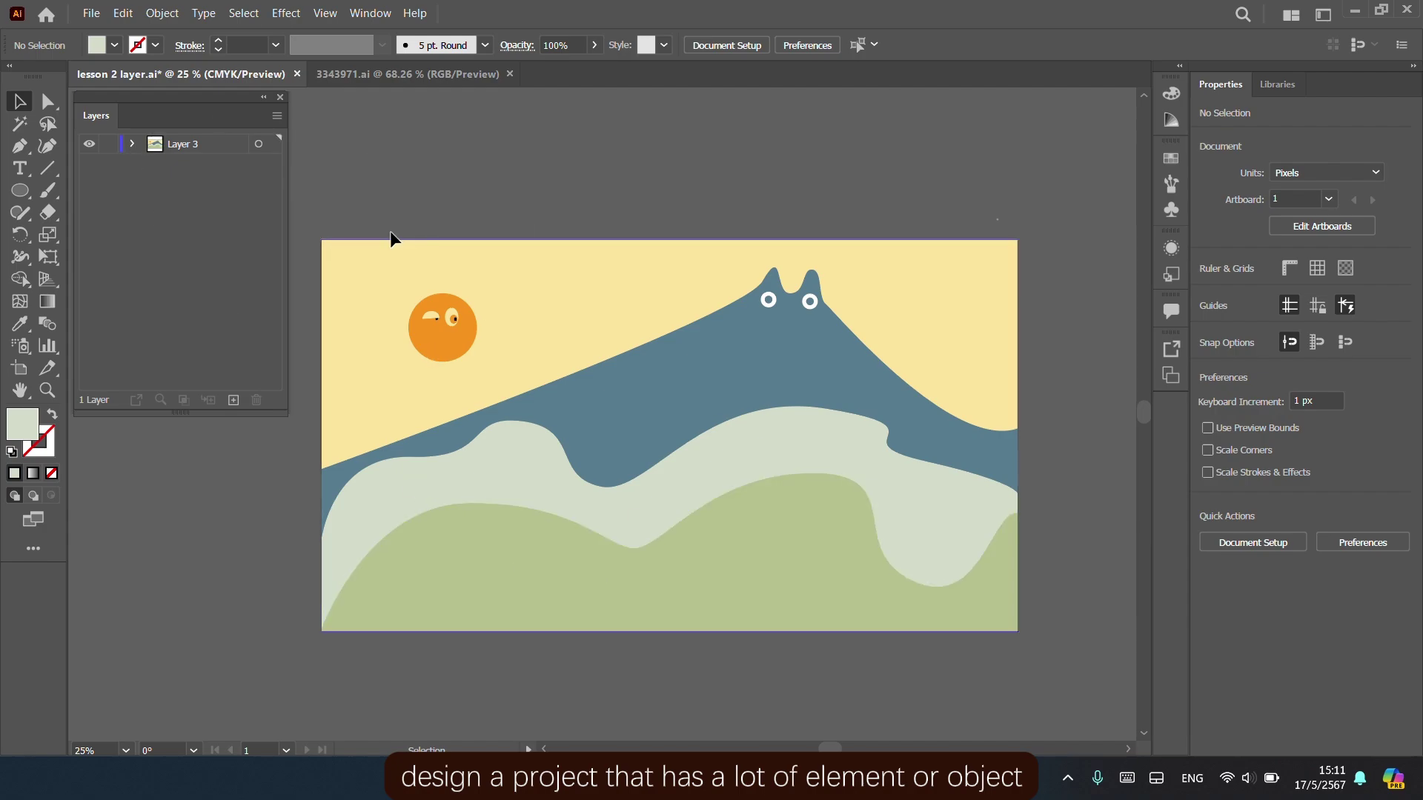
{"action": "left_click", "coordinate": [132, 144]}
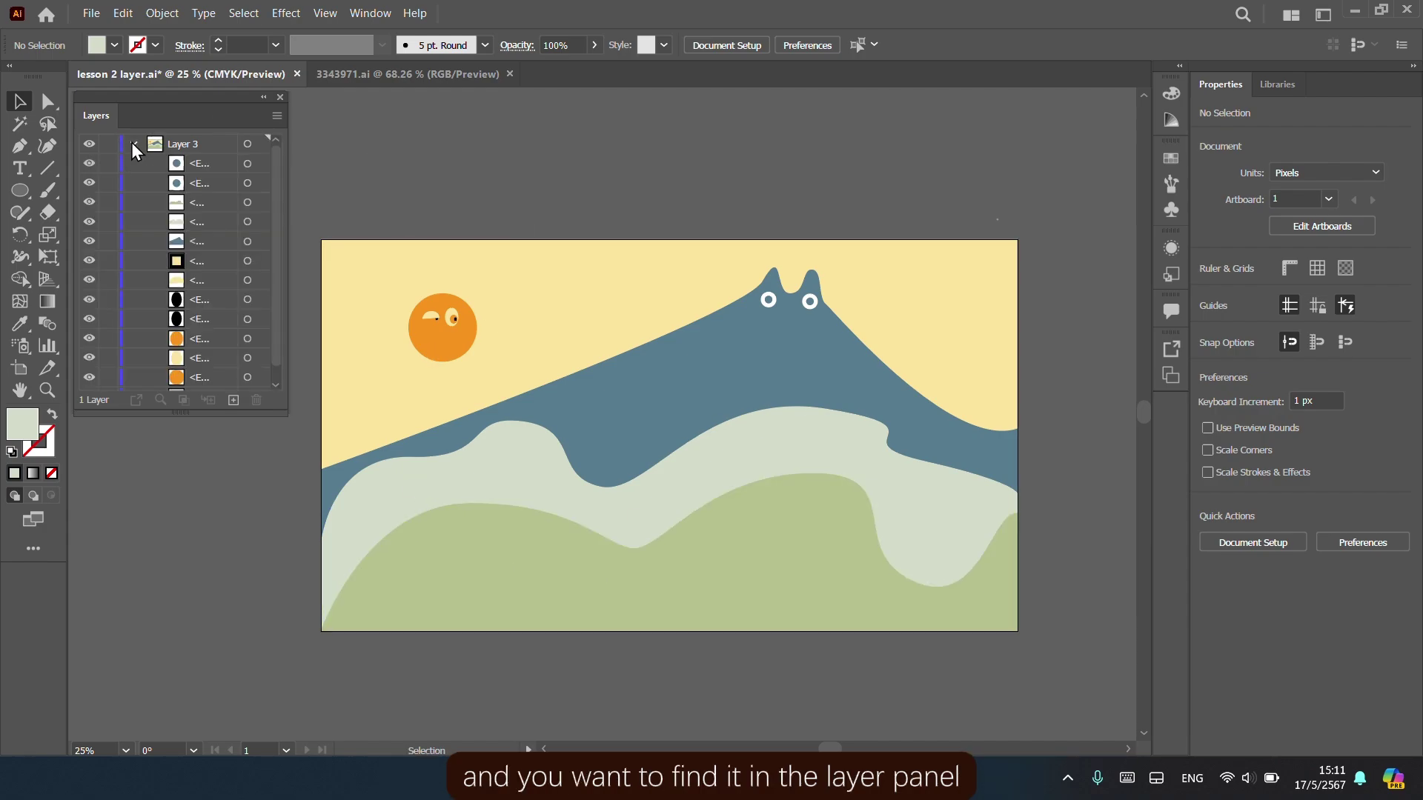
{"action": "left_click", "coordinate": [131, 142]}
{"action": "left_click", "coordinate": [692, 393]}
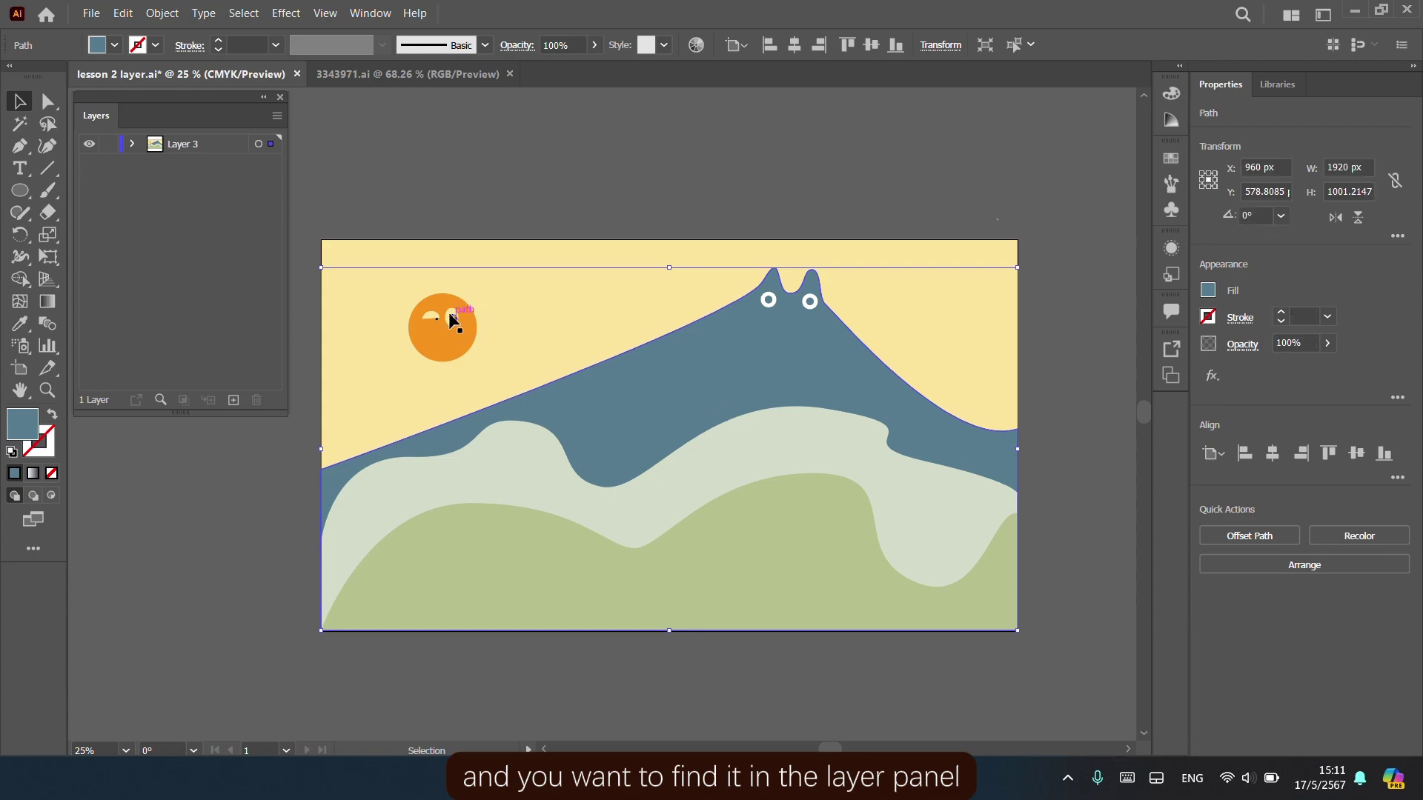
{"action": "left_click", "coordinate": [453, 319]}
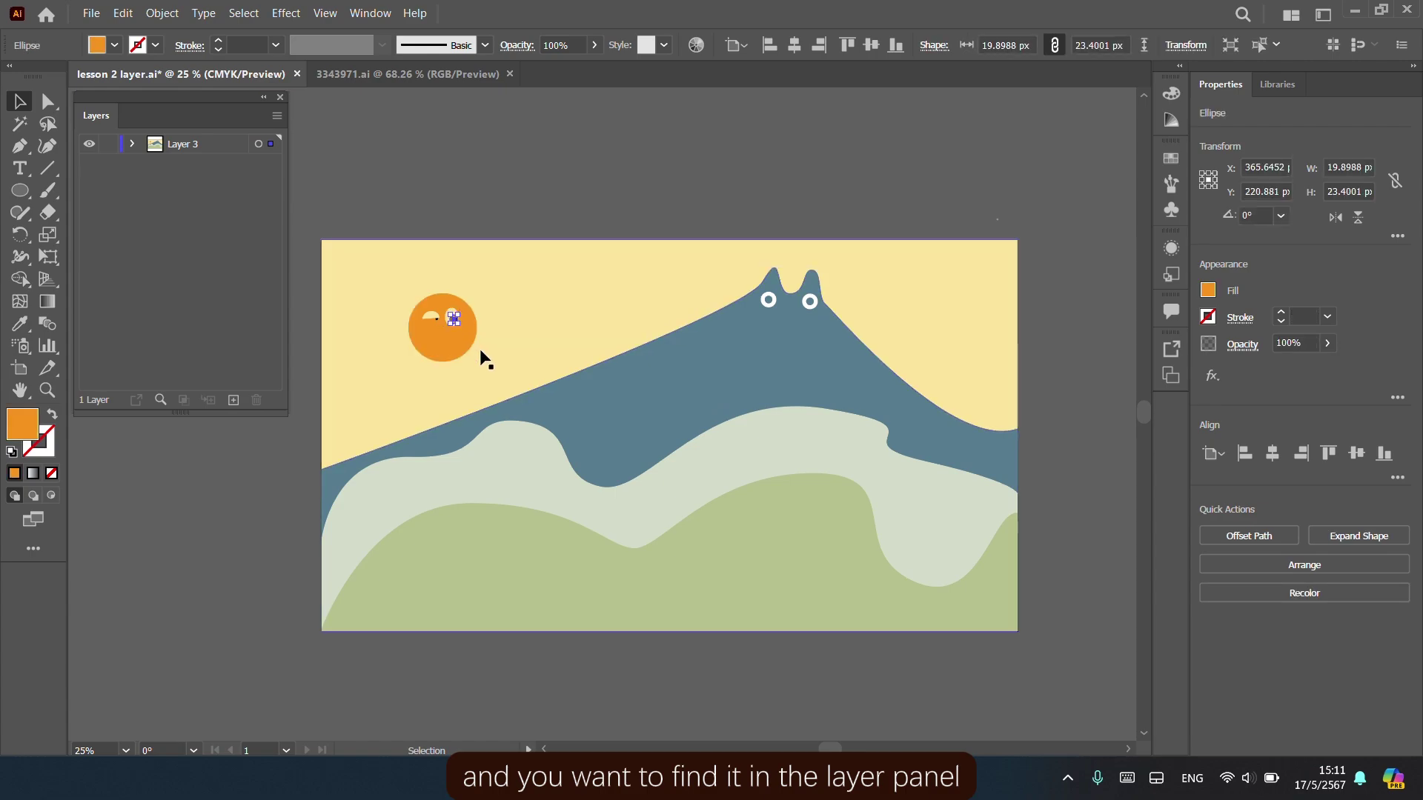
{"action": "left_click", "coordinate": [161, 400]}
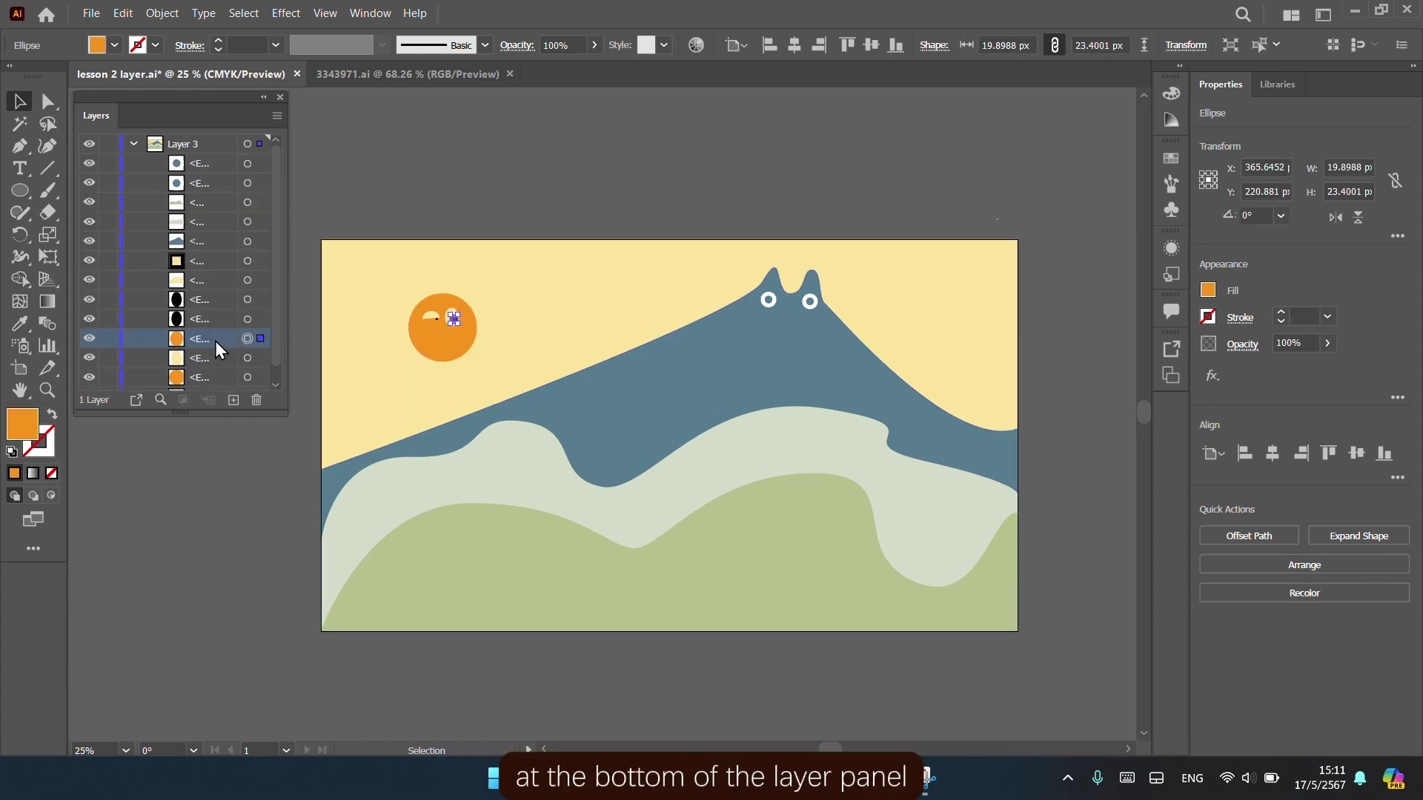
Locate the blue mountain path in the layer list, and do the same for the green front hill
{"action": "left_click", "coordinate": [608, 385]}
{"action": "left_click", "coordinate": [160, 400]}
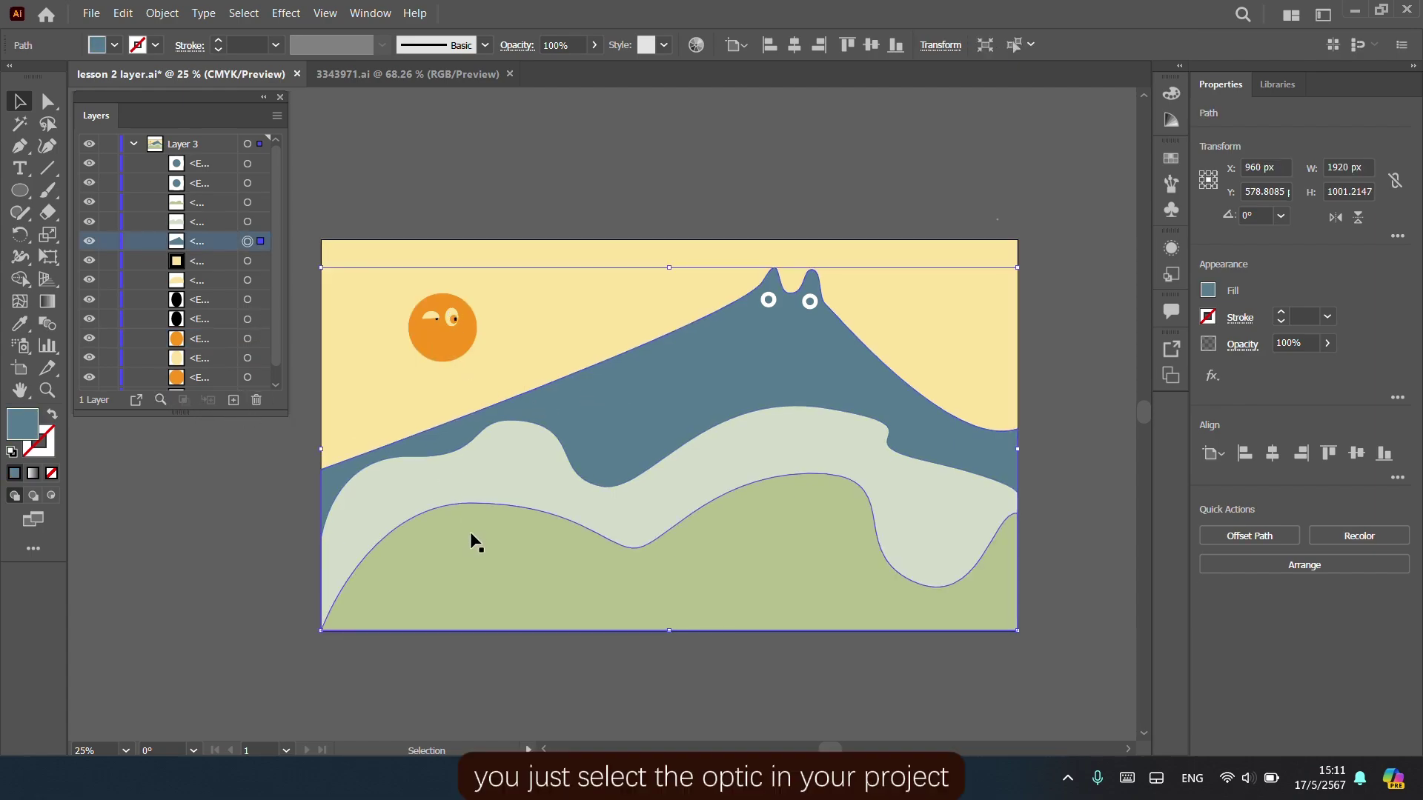
{"action": "left_click", "coordinate": [470, 532]}
{"action": "left_click", "coordinate": [153, 401]}
Locate the yellow sky background in the layer list, and clear the selection
{"action": "left_click", "coordinate": [576, 285]}
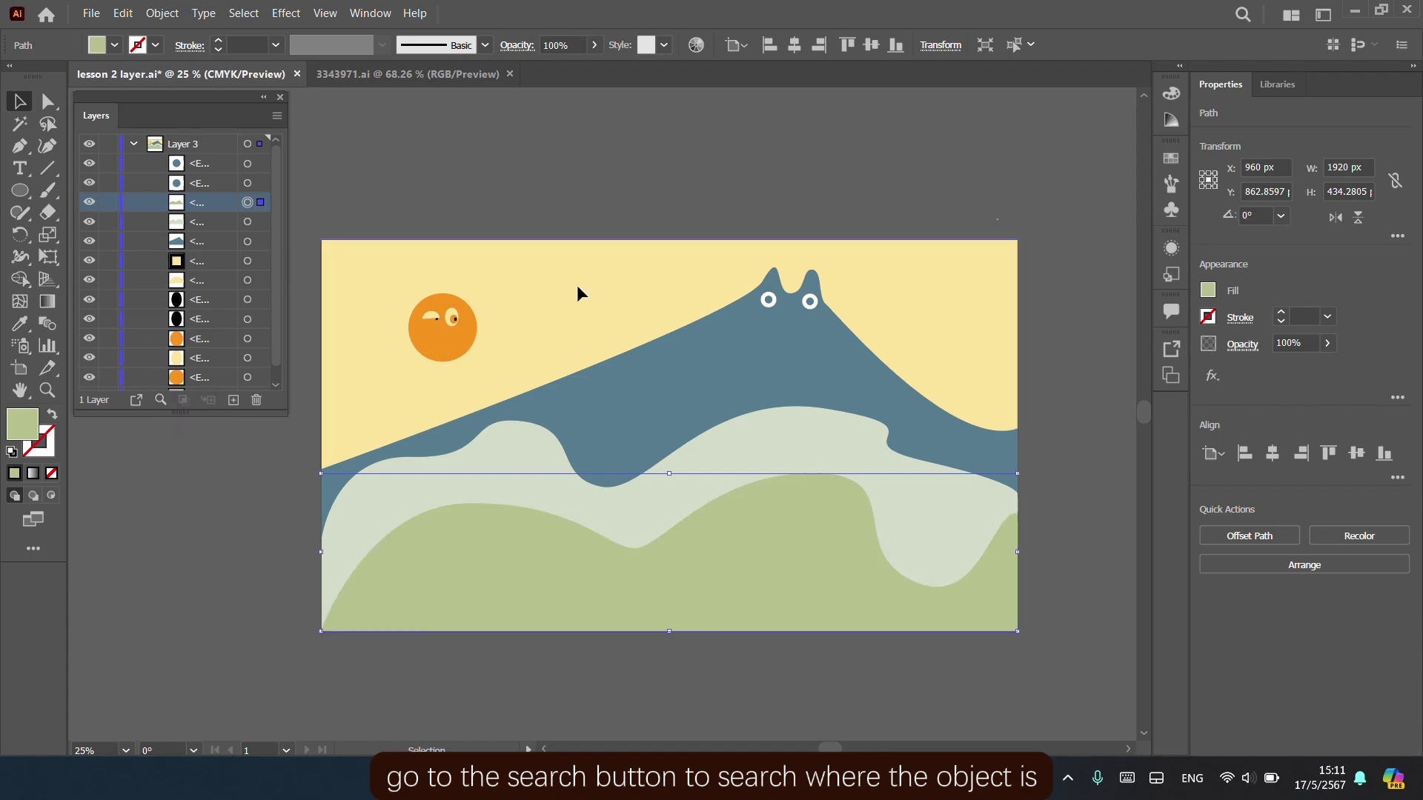
{"action": "left_click", "coordinate": [158, 395]}
{"action": "scroll", "coordinate": [232, 240], "scroll_direction": "up", "scroll_amount": 1}
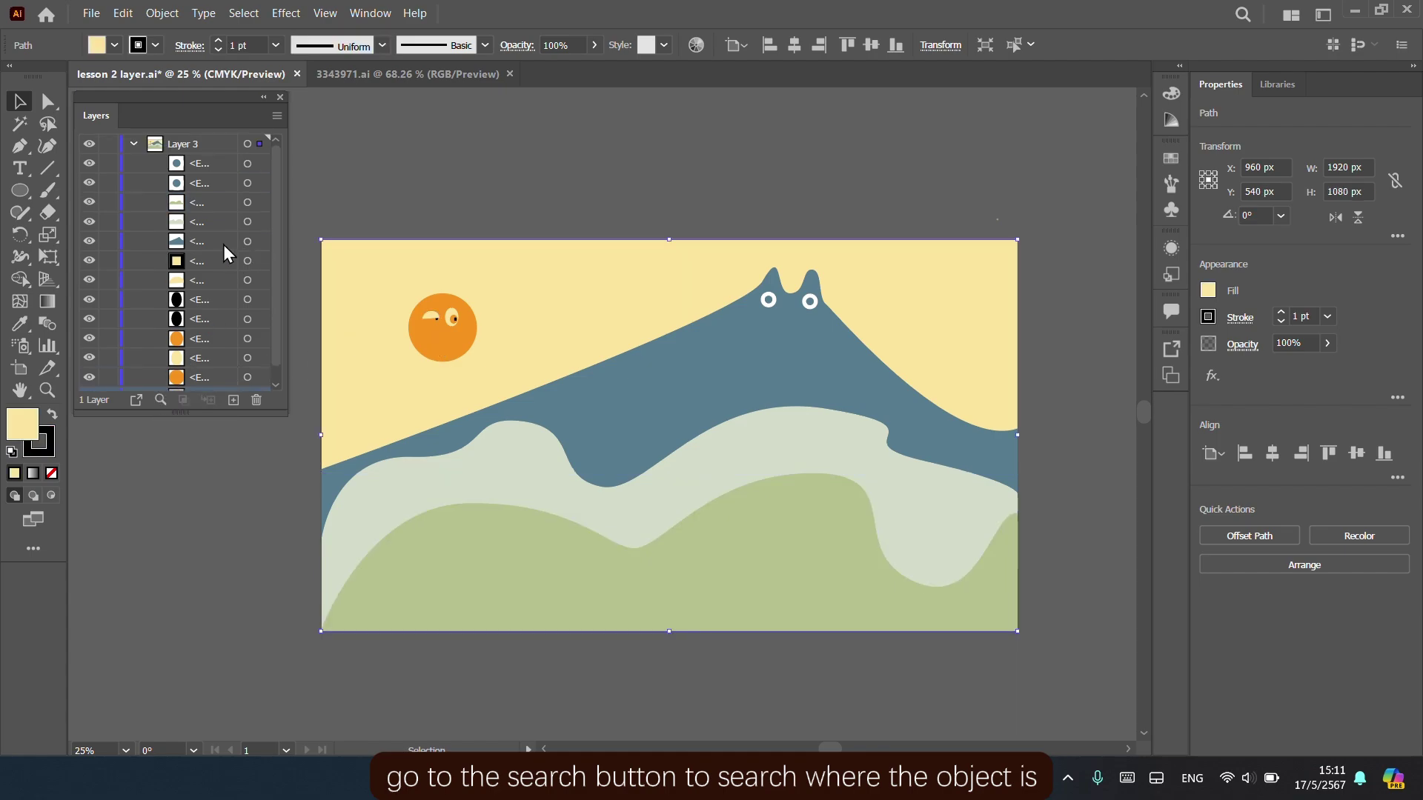
{"action": "left_click", "coordinate": [707, 178]}
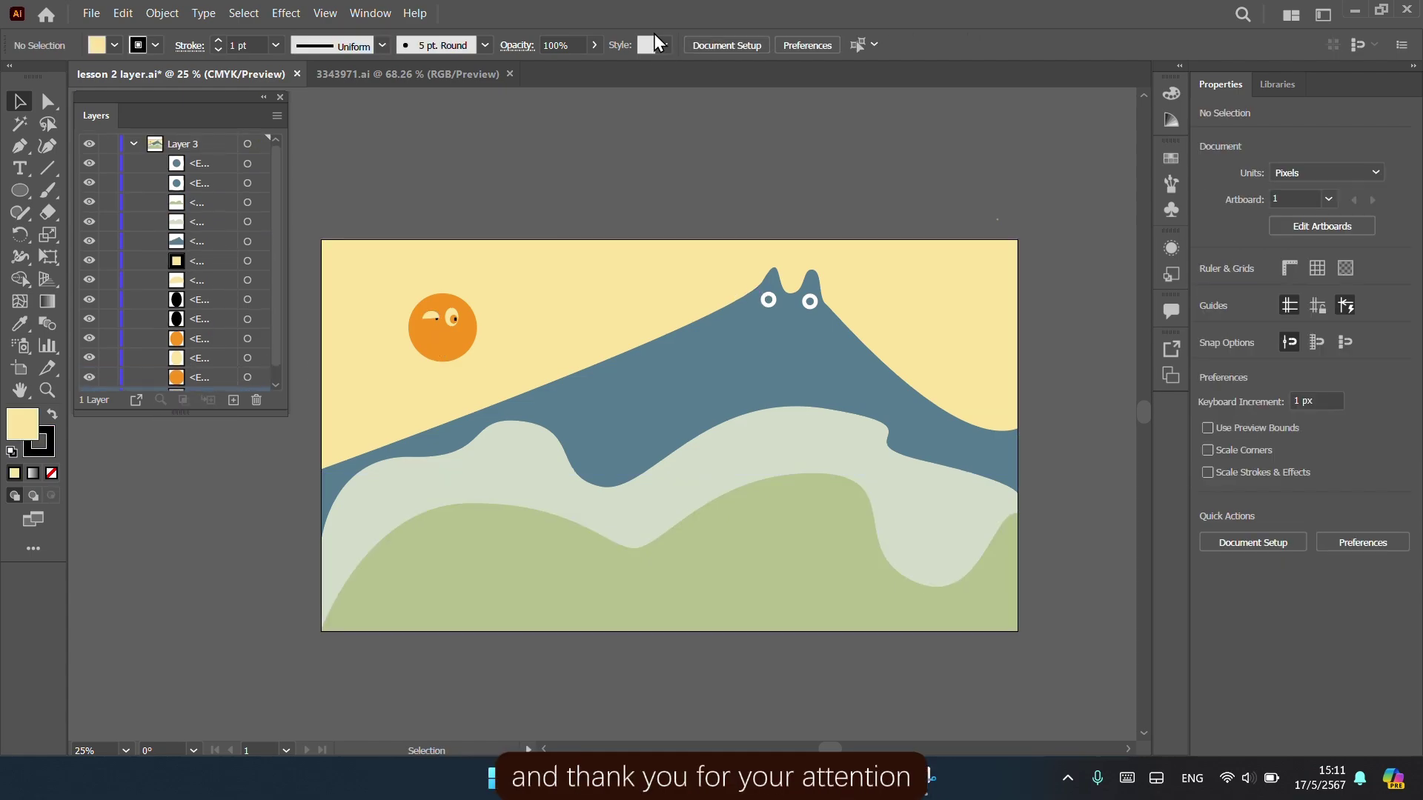